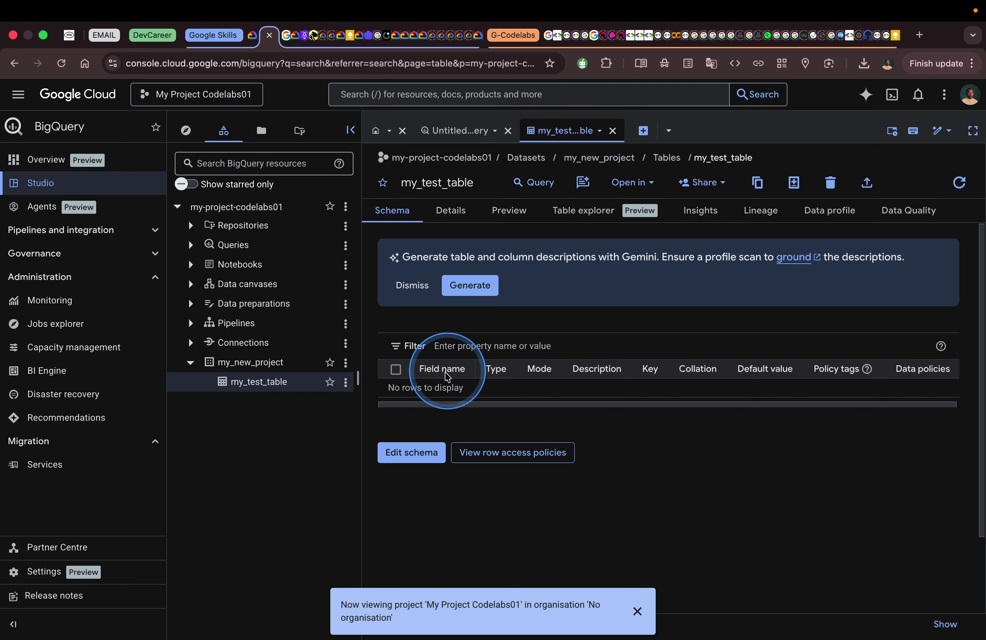
Open my_test_table's schema for editing and read the integer-range table instructions in the Google Skills reading
{"action": "left_click", "coordinate": [411, 453]}
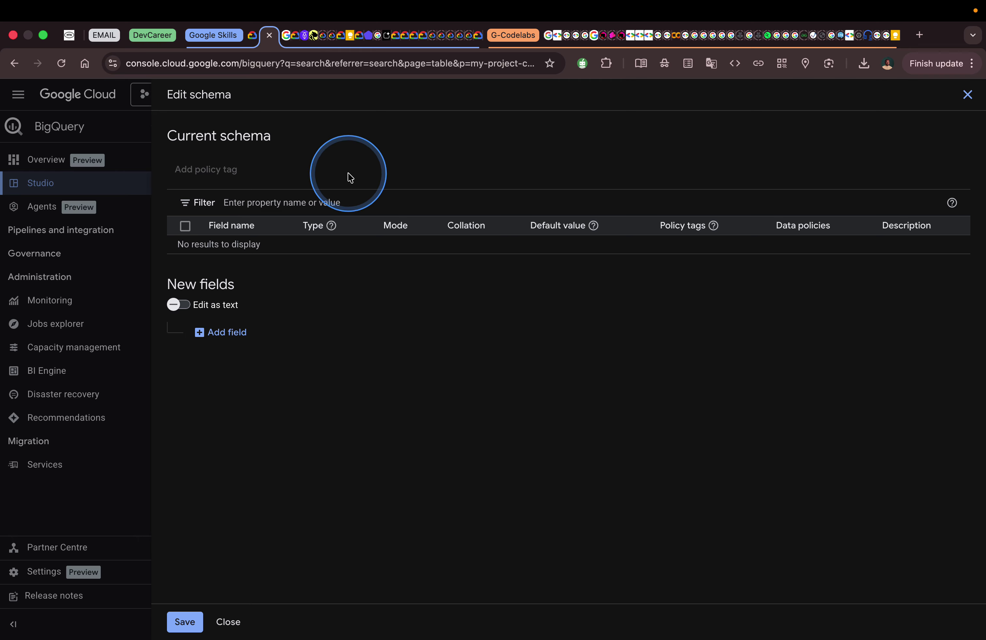
{"action": "left_click", "coordinate": [258, 35]}
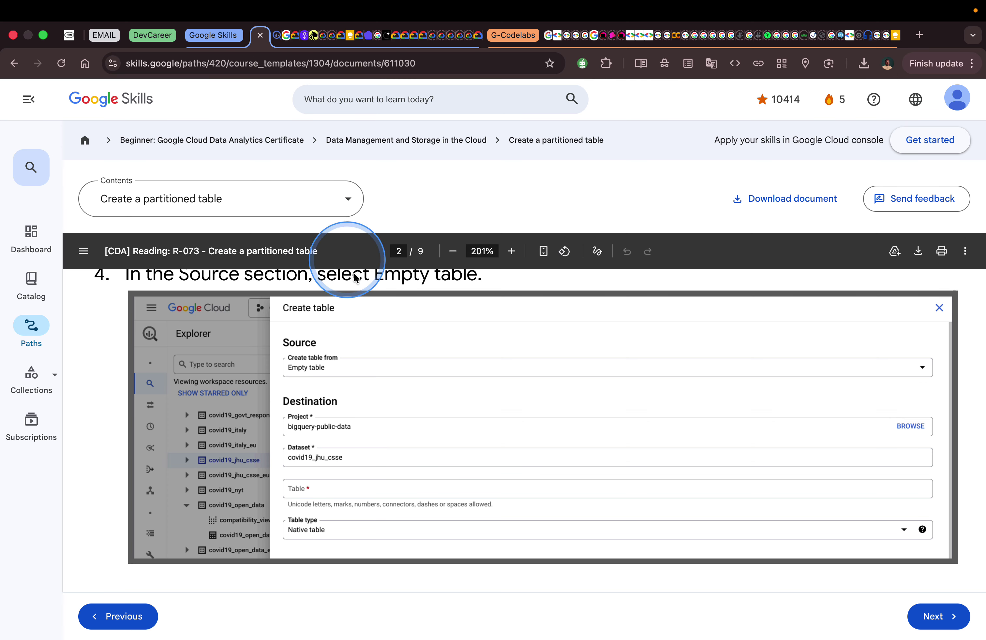
{"action": "scroll", "coordinate": [394, 362], "scroll_direction": "down", "scroll_amount": 7}
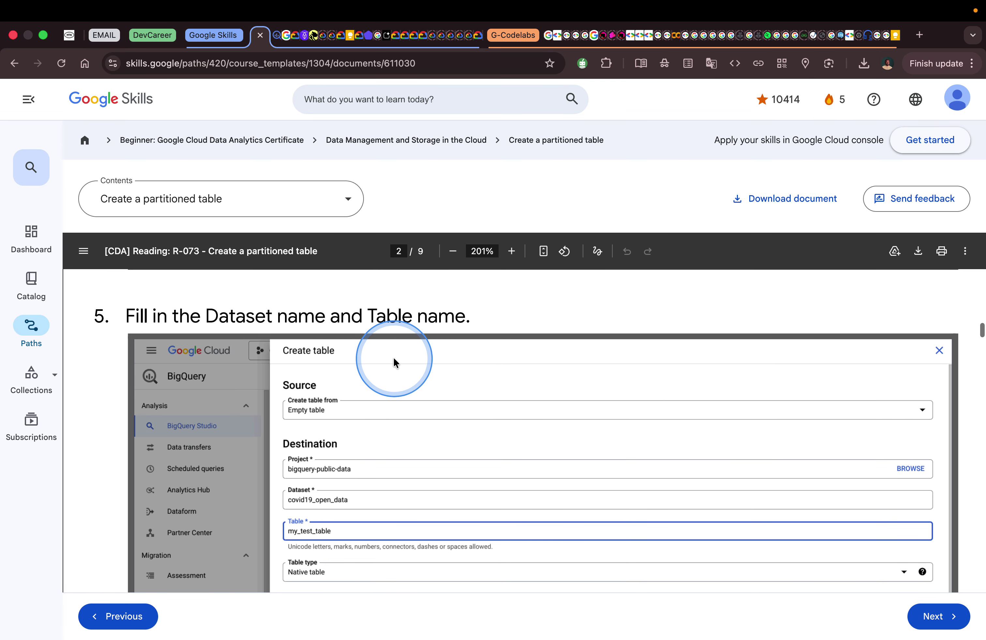
{"action": "scroll", "coordinate": [393, 359], "scroll_direction": "down", "scroll_amount": 4}
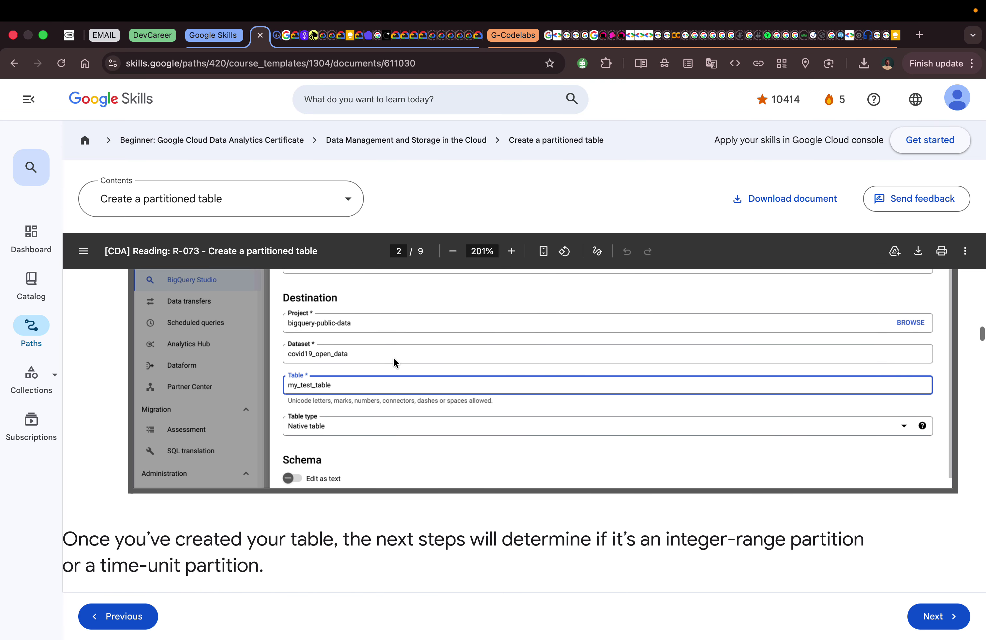
{"action": "scroll", "coordinate": [393, 358], "scroll_direction": "down", "scroll_amount": 4}
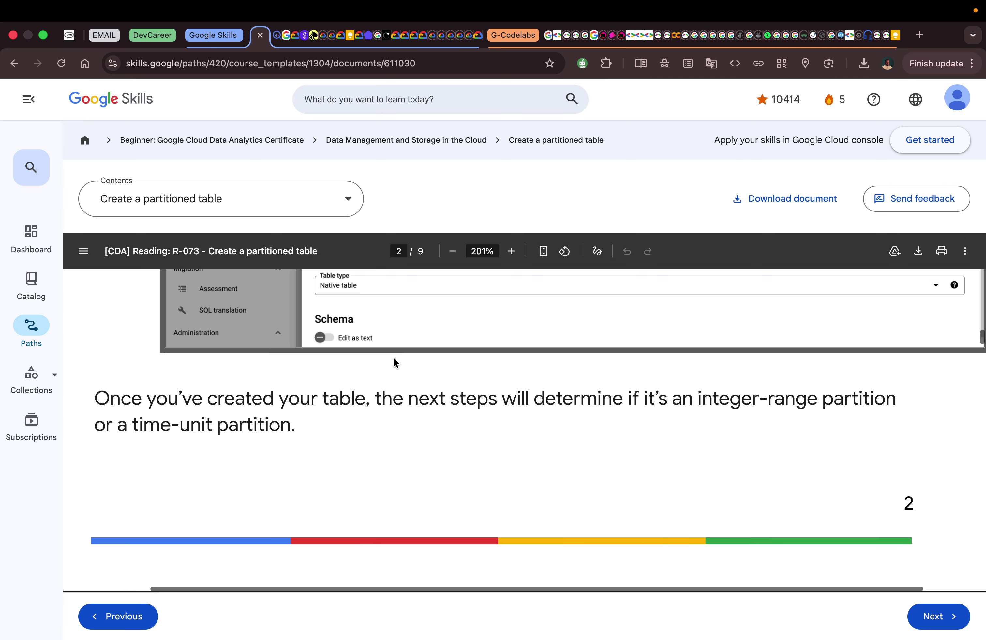
{"action": "scroll", "coordinate": [393, 360], "scroll_direction": "down", "scroll_amount": 1}
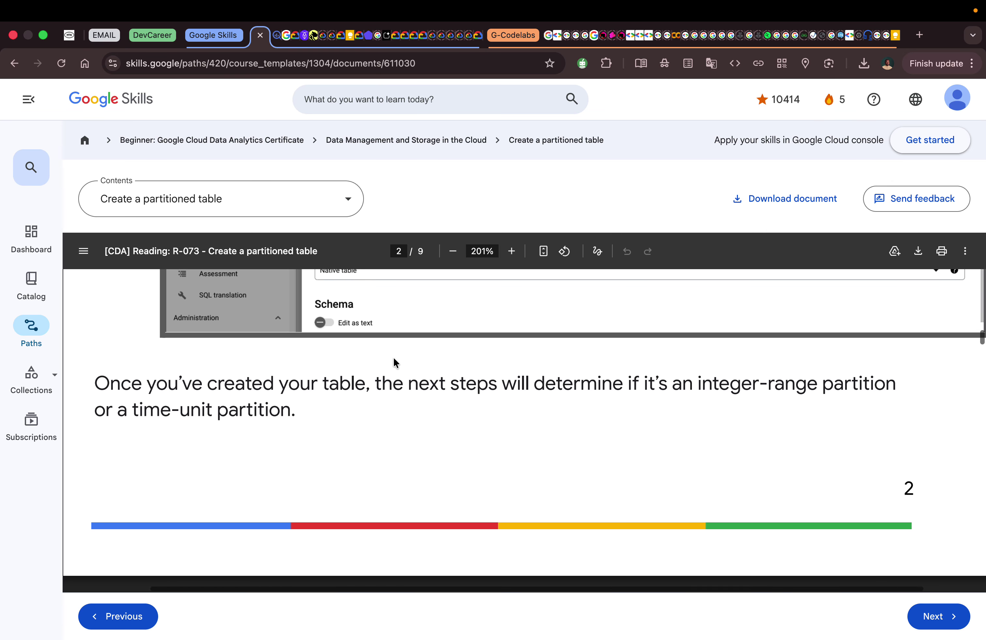
{"action": "scroll", "coordinate": [393, 359], "scroll_direction": "down", "scroll_amount": 12}
{"action": "scroll", "coordinate": [394, 361], "scroll_direction": "down", "scroll_amount": 2}
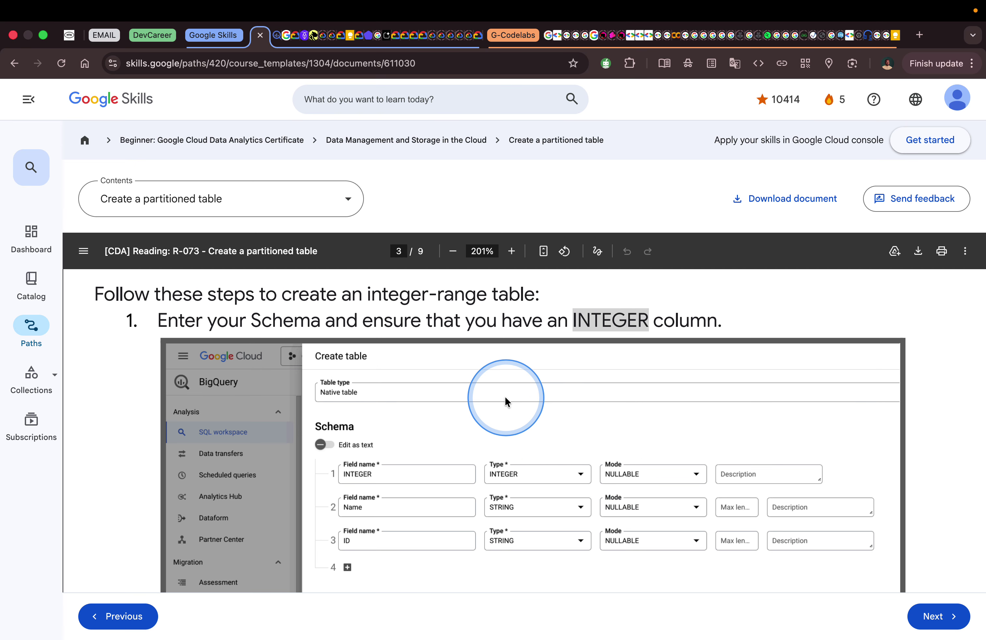
Switch back to BigQuery and add a new schema field named INTEGER with type INTEGER
{"action": "left_click", "coordinate": [276, 34]}
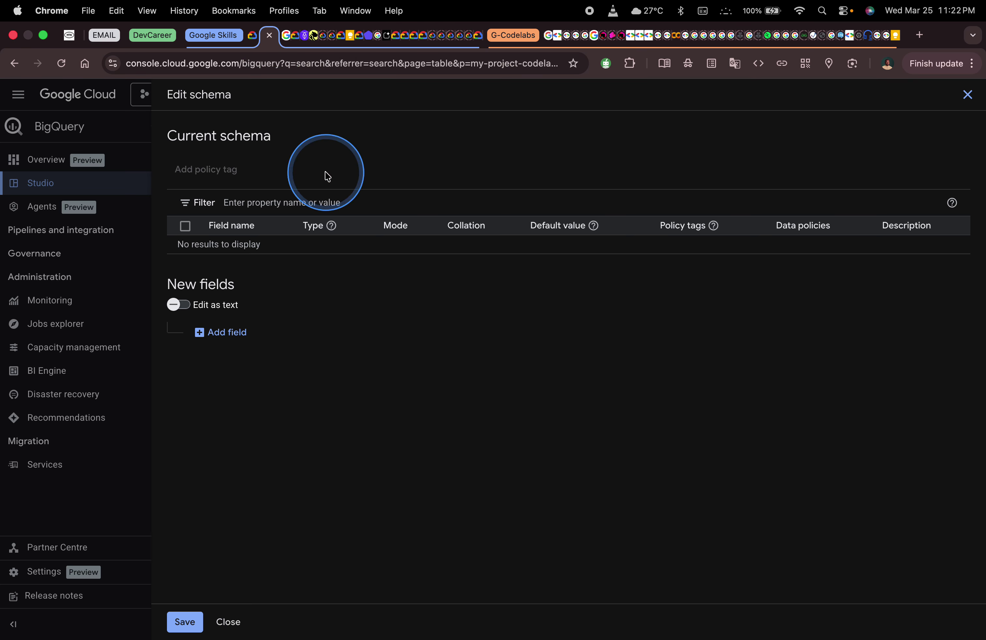
{"action": "left_click", "coordinate": [233, 332]}
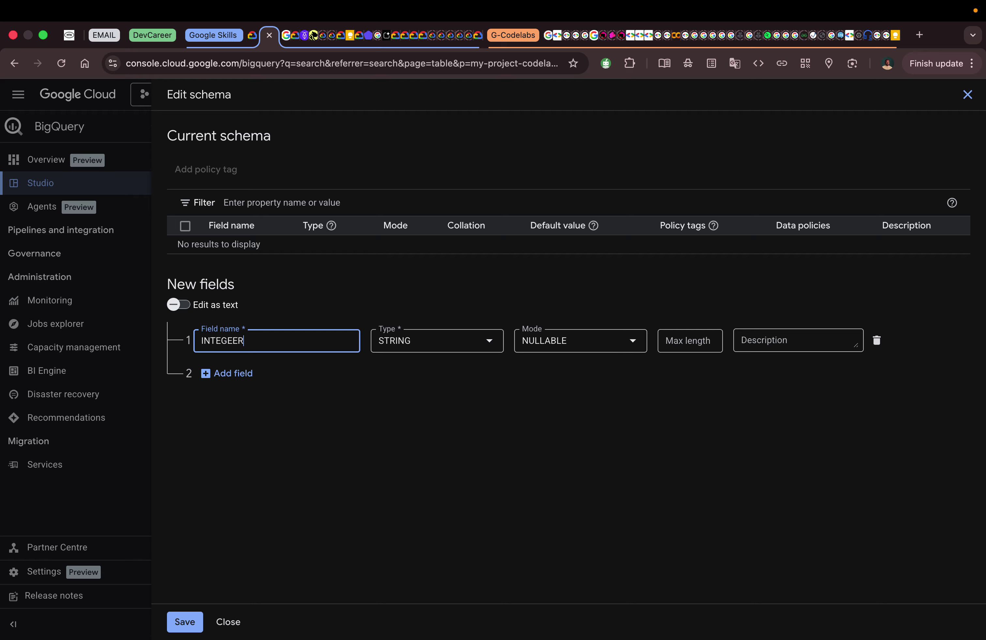
{"action": "left_click", "coordinate": [417, 341]}
{"action": "left_click", "coordinate": [422, 393]}
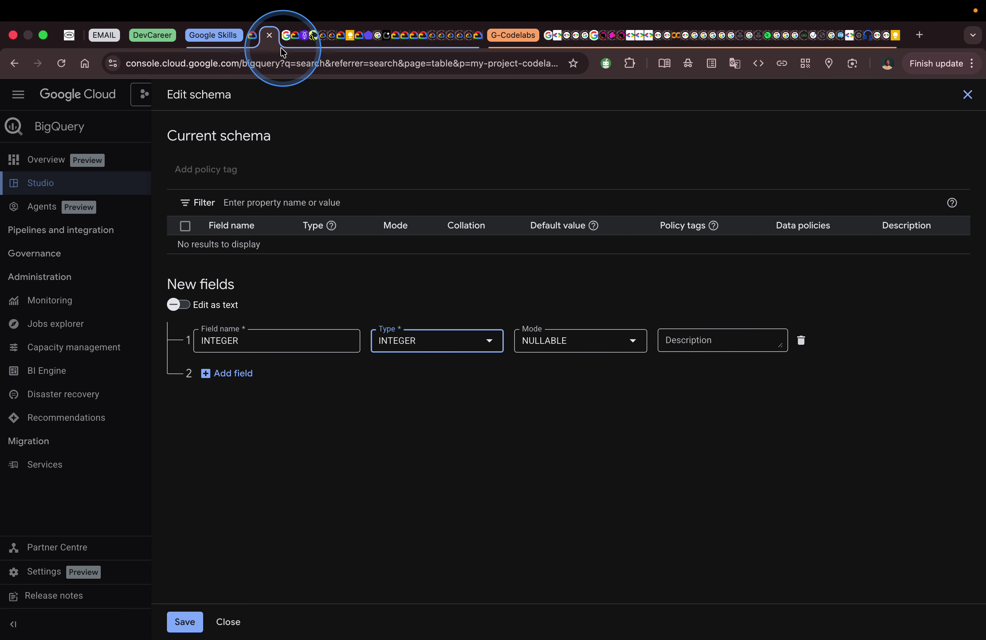
Check the example schema in the Google Skills reading and add the STRING fields NAME and ID in BigQuery
{"action": "left_click", "coordinate": [250, 38]}
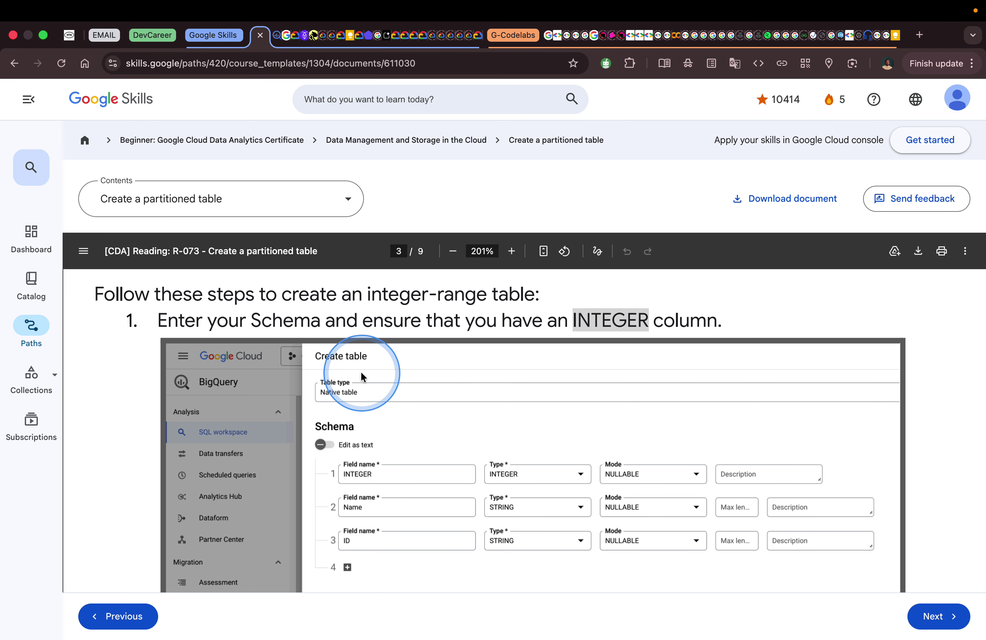
{"action": "scroll", "coordinate": [361, 375], "scroll_direction": "down", "scroll_amount": 2}
{"action": "scroll", "coordinate": [361, 370], "scroll_direction": "down", "scroll_amount": 1}
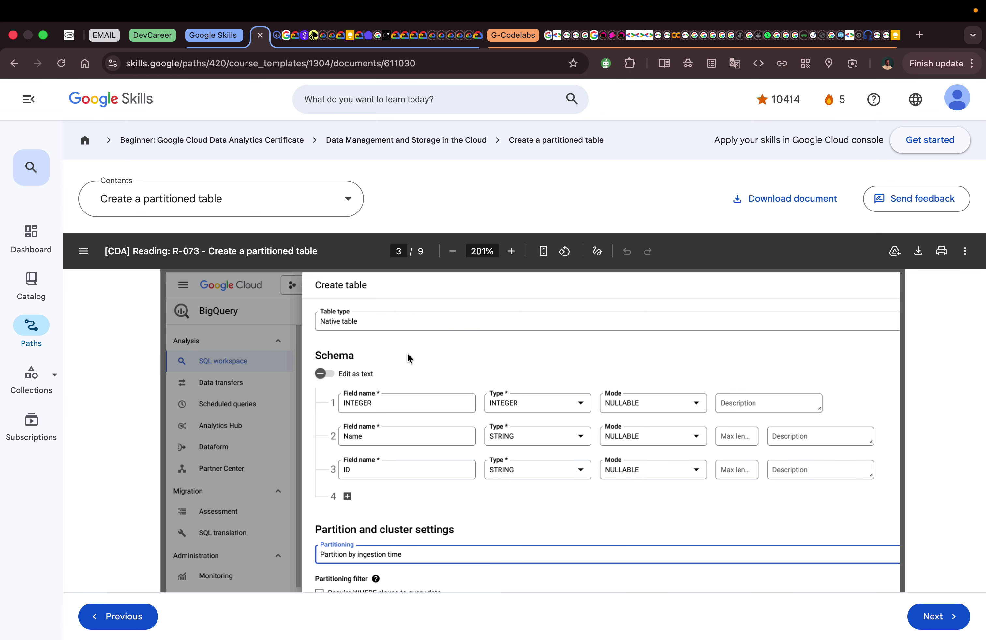
{"action": "left_click", "coordinate": [275, 35]}
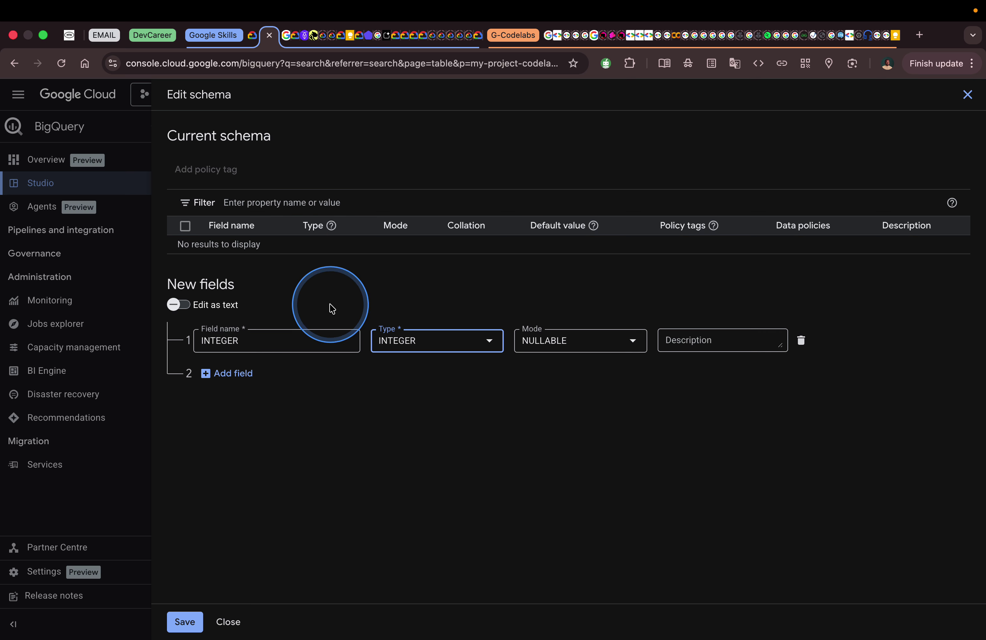
{"action": "left_click", "coordinate": [246, 374]}
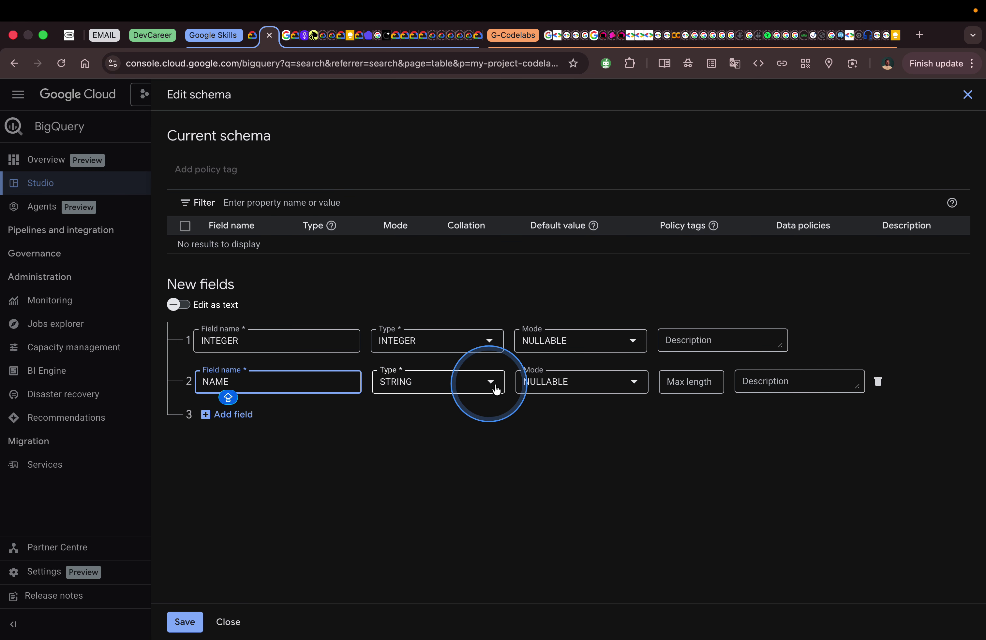
{"action": "left_click", "coordinate": [233, 414]}
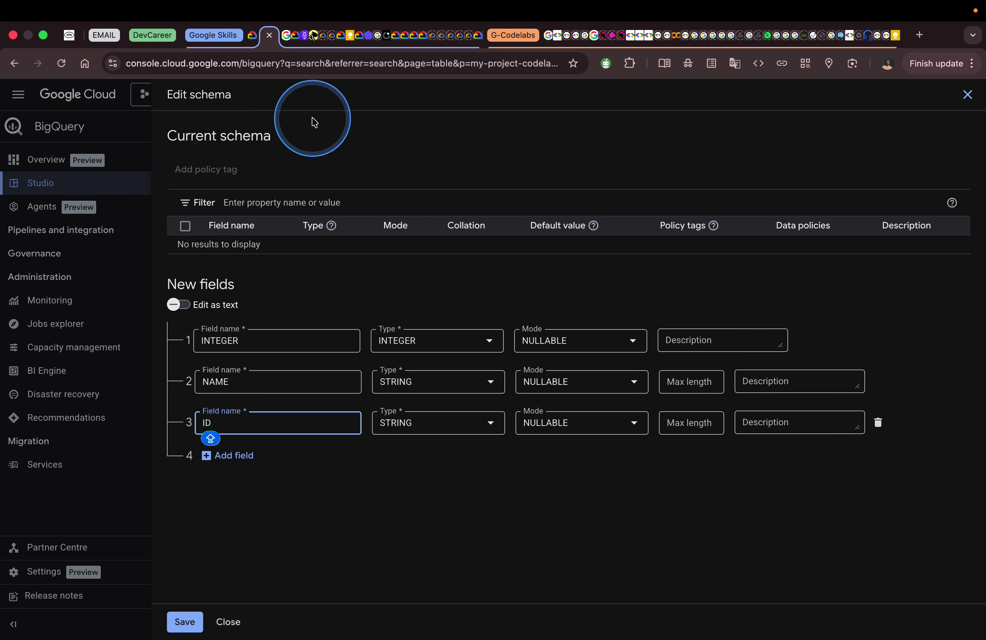
Compare the fields with the Google Skills example and rename the second field in BigQuery as Name
{"action": "left_click", "coordinate": [254, 40]}
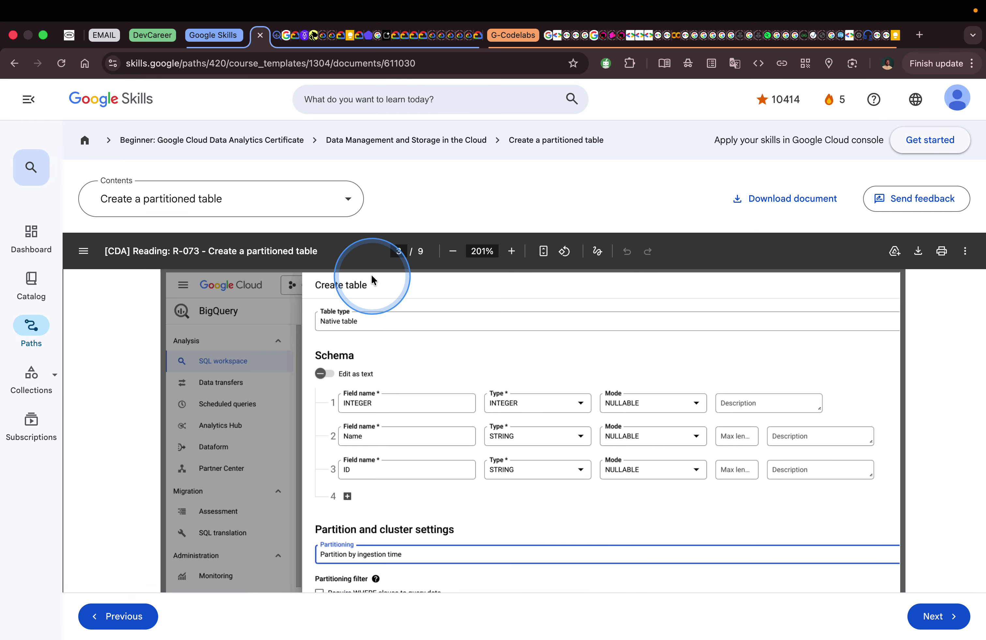
{"action": "left_click", "coordinate": [275, 42]}
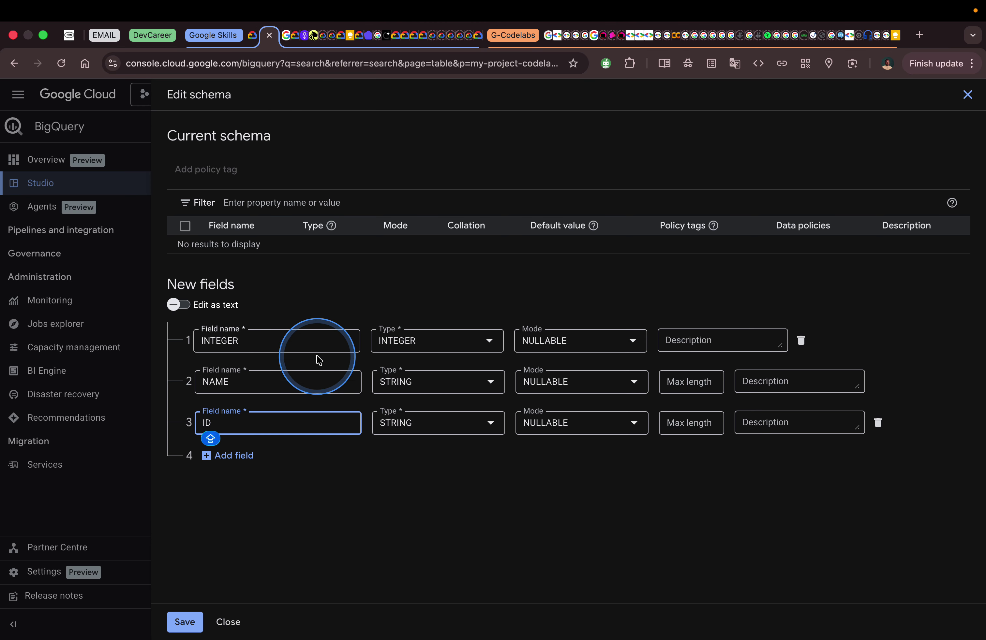
{"action": "left_click", "coordinate": [265, 383]}
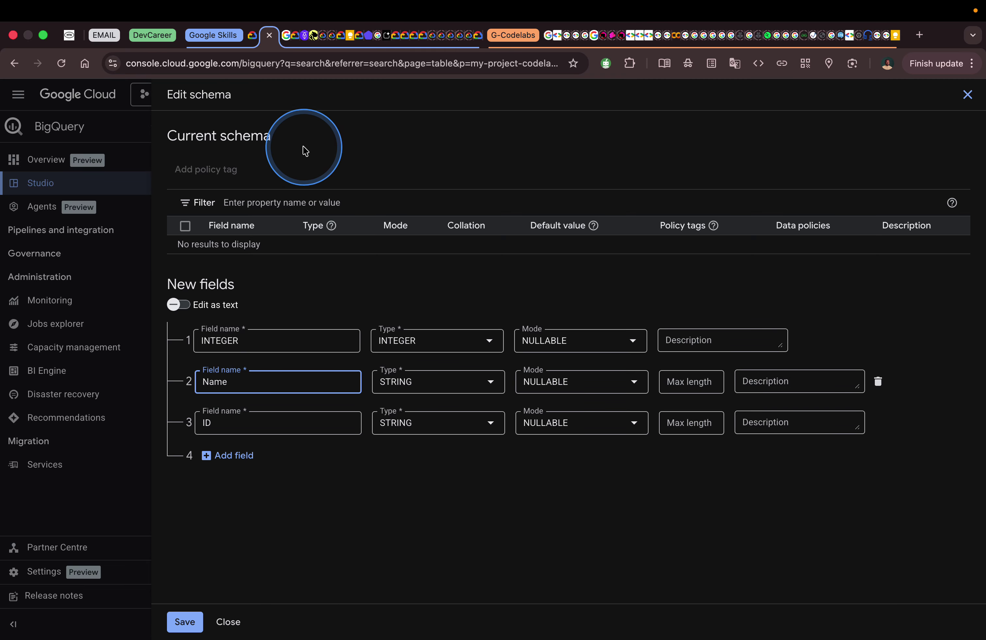
Review the partition and cluster settings in the Google Skills reading and save the new schema fields in BigQuery
{"action": "left_click", "coordinate": [252, 40]}
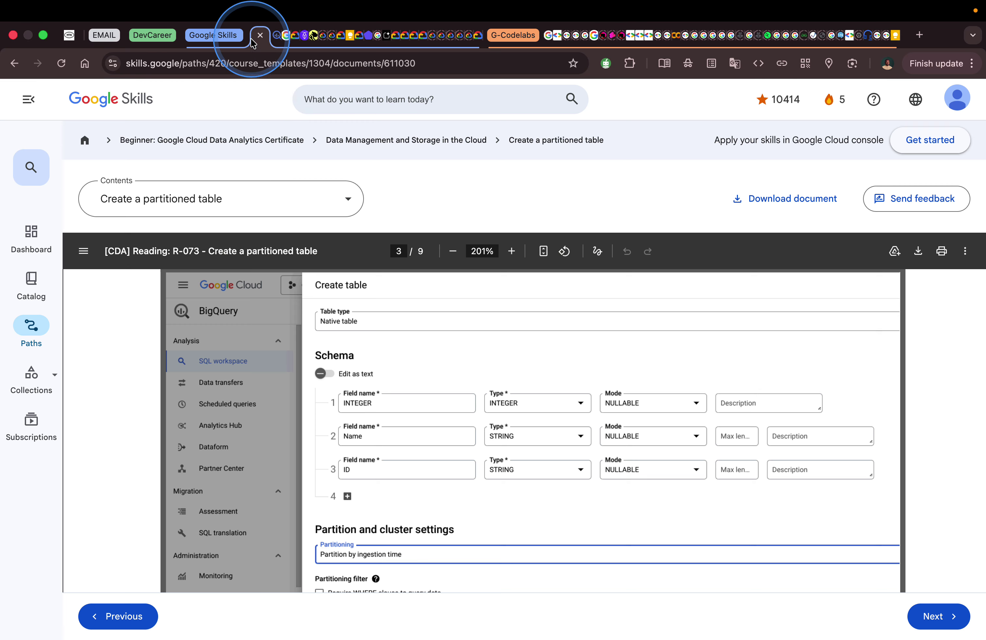
{"action": "scroll", "coordinate": [439, 378], "scroll_direction": "down", "scroll_amount": 3}
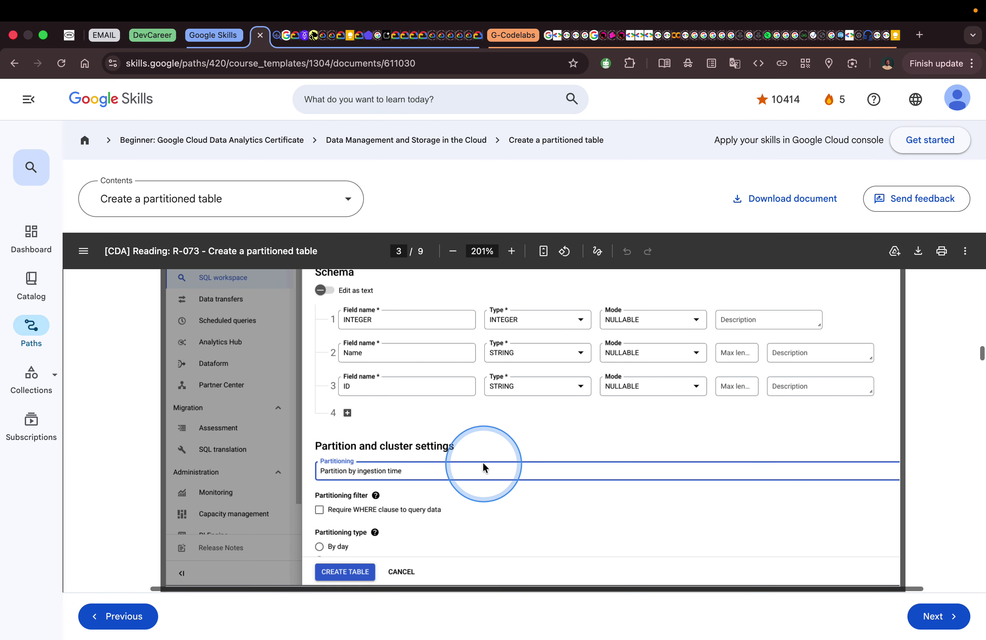
{"action": "scroll", "coordinate": [482, 462], "scroll_direction": "down", "scroll_amount": 1}
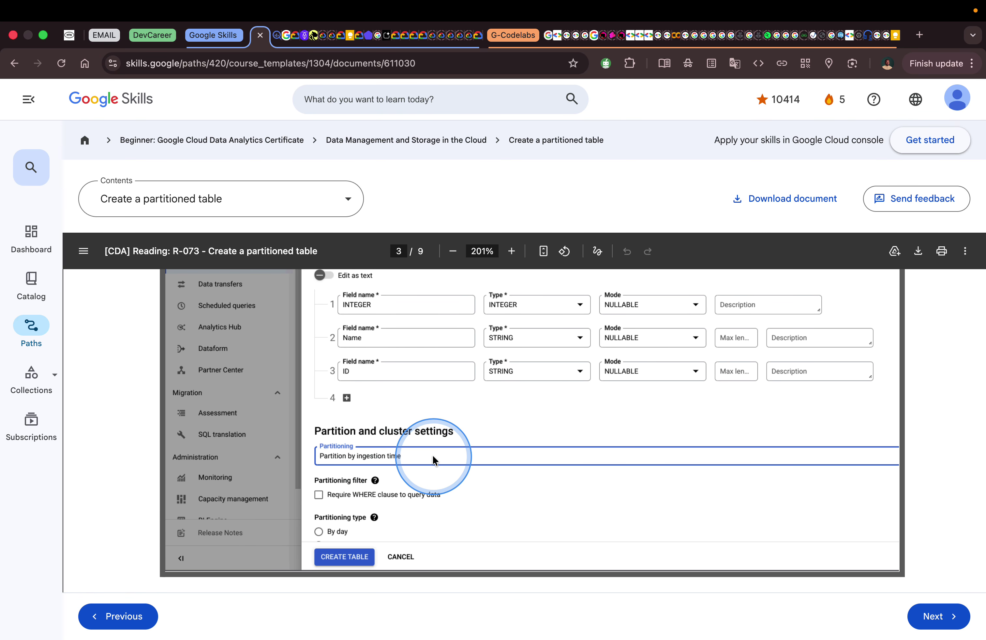
{"action": "scroll", "coordinate": [431, 434], "scroll_direction": "down", "scroll_amount": 1}
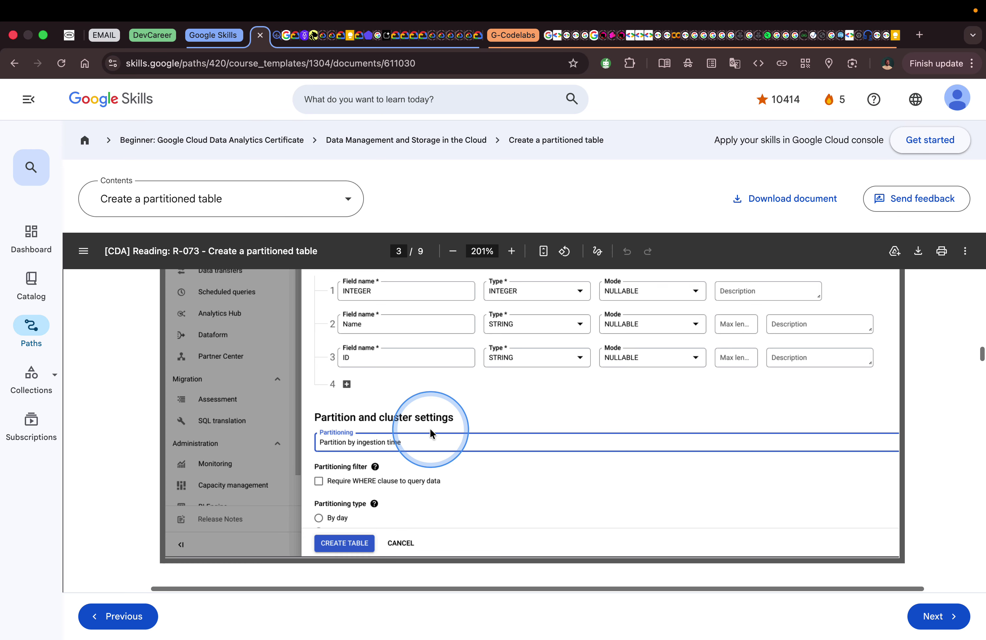
{"action": "left_click", "coordinate": [276, 36]}
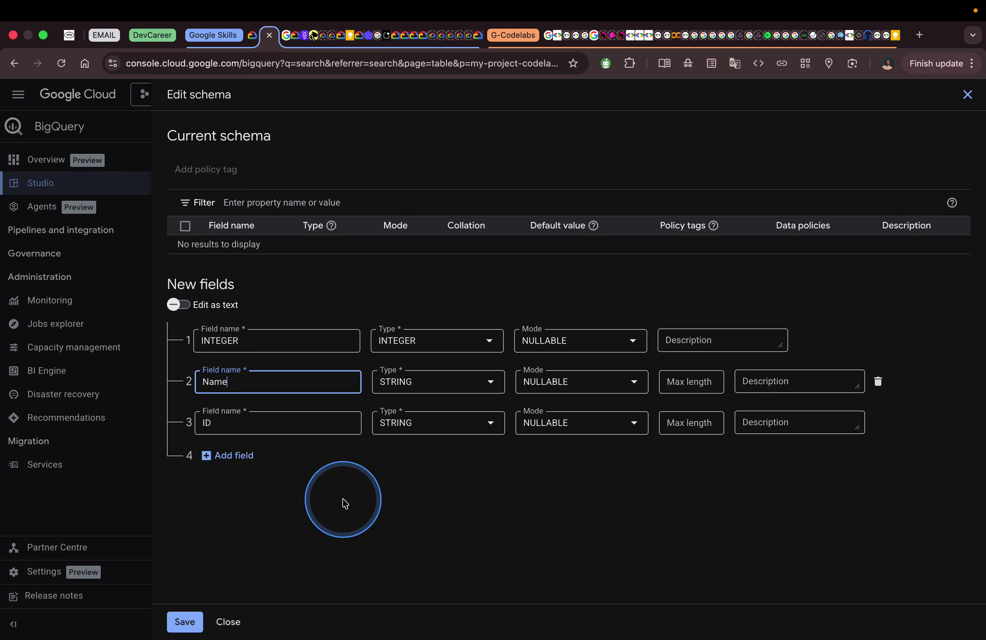
{"action": "left_click", "coordinate": [188, 622]}
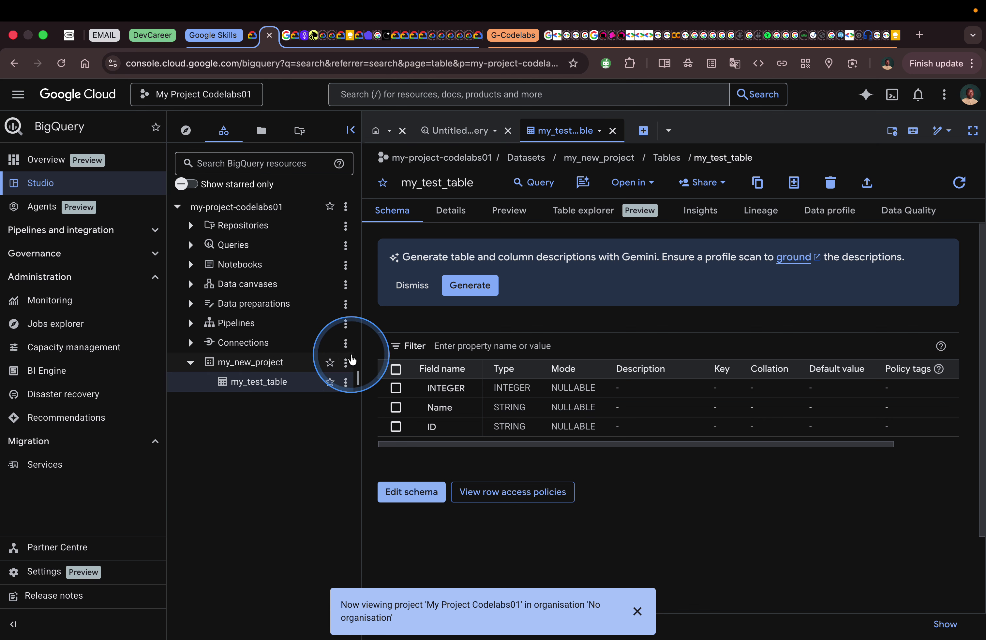
Examine the available actions for my_new_project and my_test_table, and the table's row access policies
{"action": "left_click", "coordinate": [345, 363]}
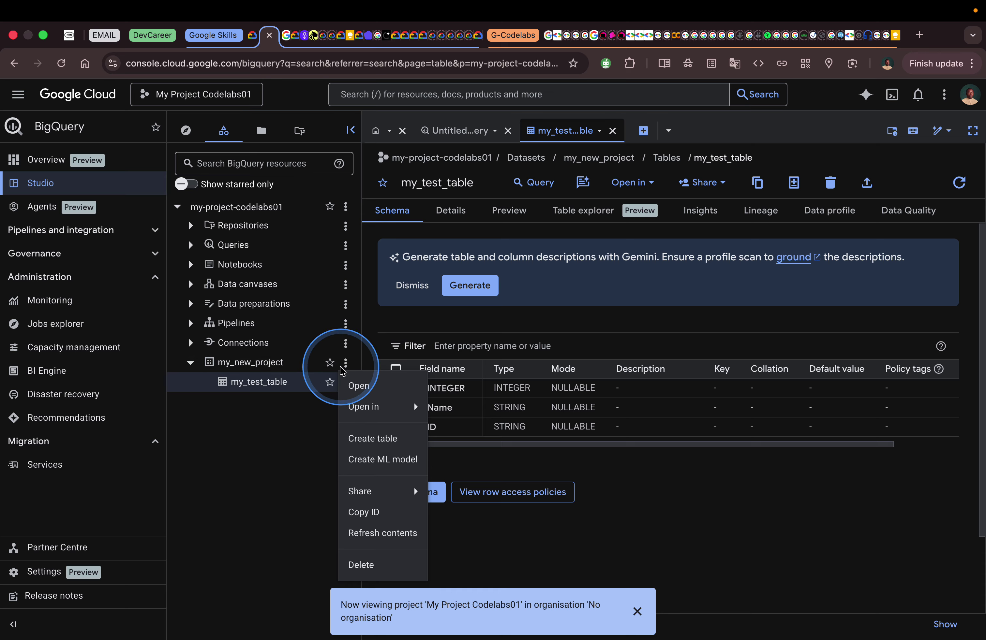
{"action": "mouse_move", "coordinate": [375, 410]}
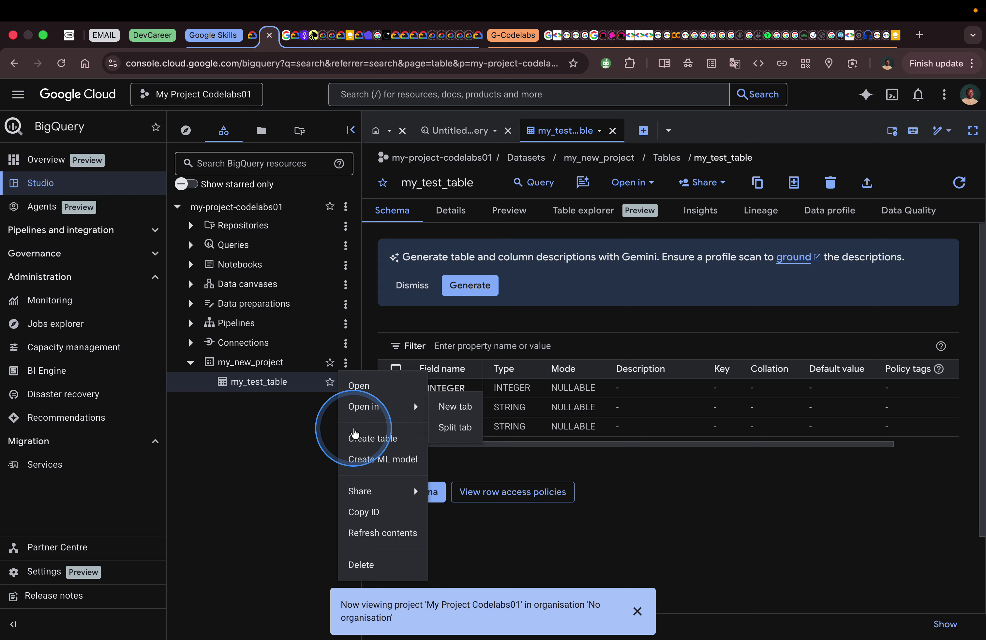
{"action": "left_click", "coordinate": [314, 454]}
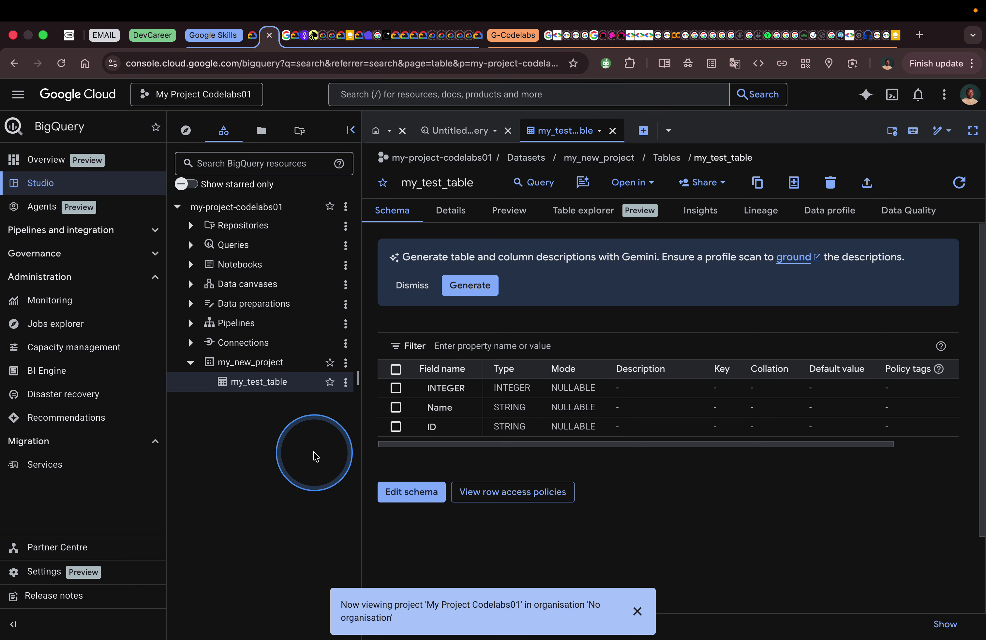
{"action": "left_click", "coordinate": [345, 382]}
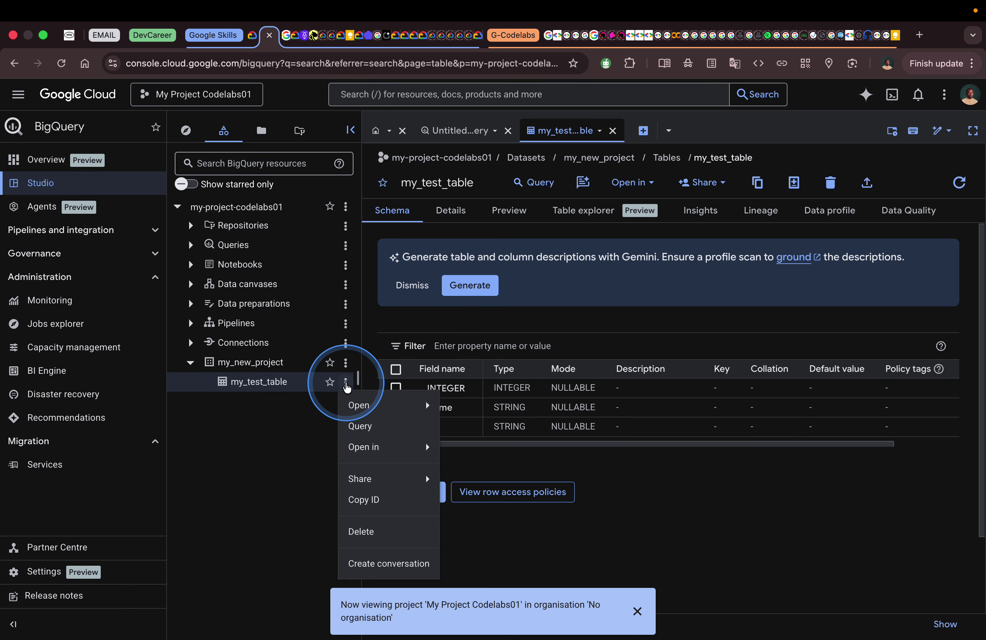
{"action": "mouse_move", "coordinate": [348, 402]}
{"action": "left_click", "coordinate": [260, 441]}
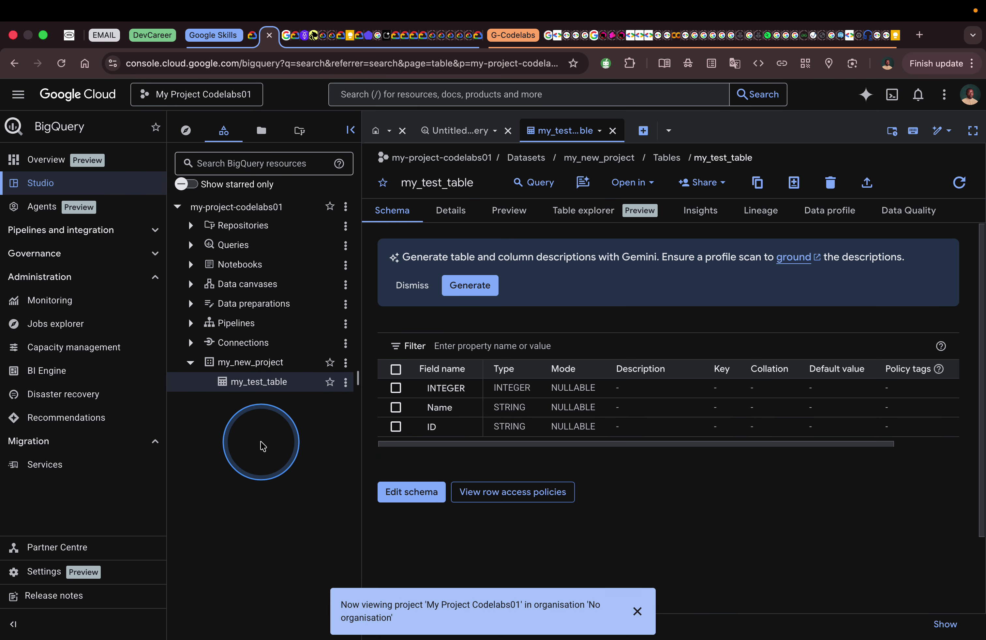
{"action": "left_click", "coordinate": [500, 494]}
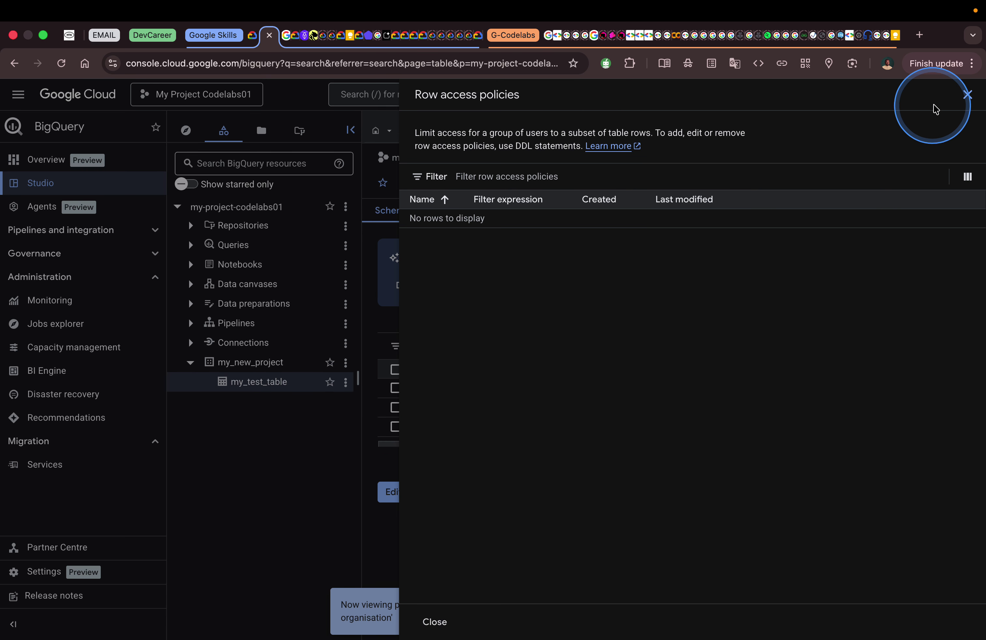
{"action": "left_click", "coordinate": [967, 95]}
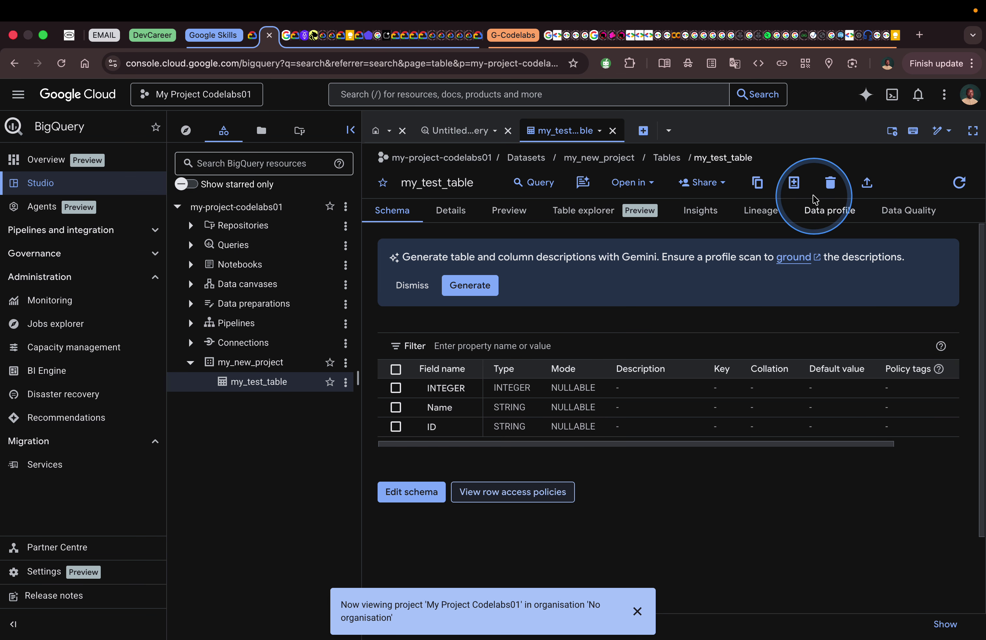
Check my_test_table's details, including the advanced options for editing them, and leave the editor without saving
{"action": "left_click", "coordinate": [451, 212]}
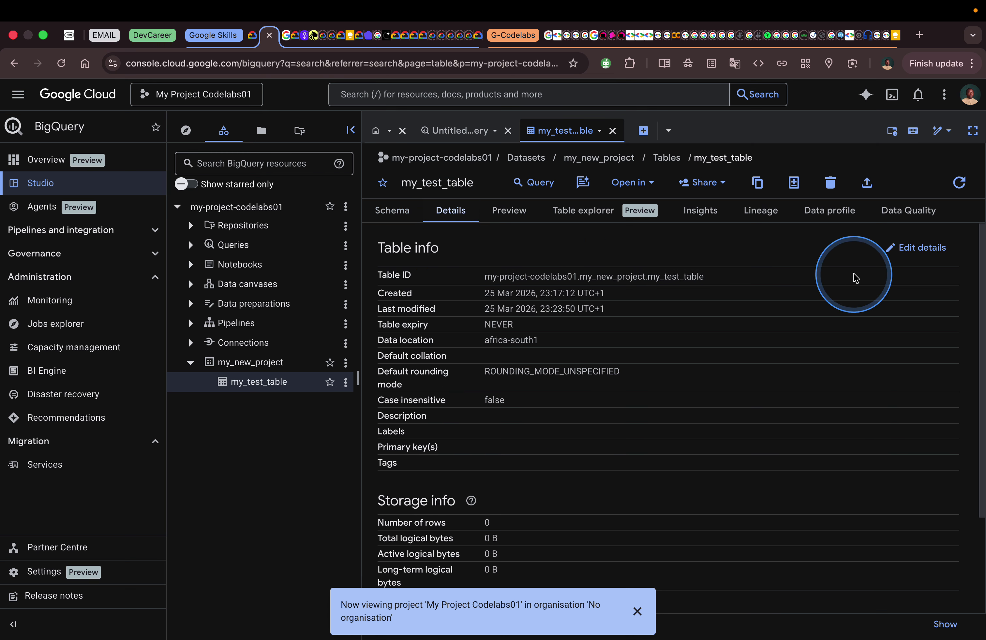
{"action": "left_click", "coordinate": [885, 248]}
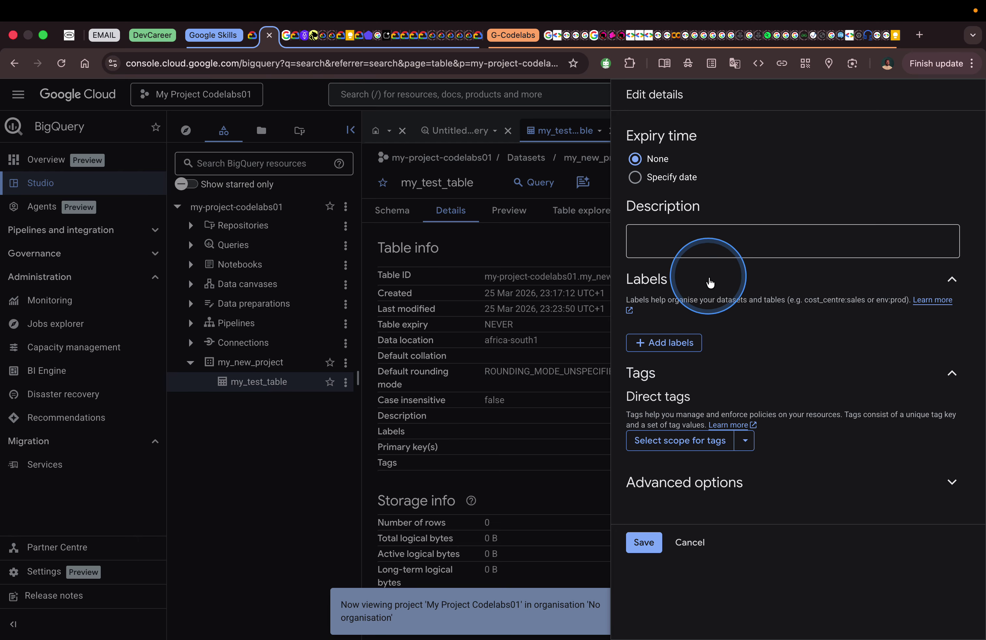
{"action": "left_click", "coordinate": [750, 501]}
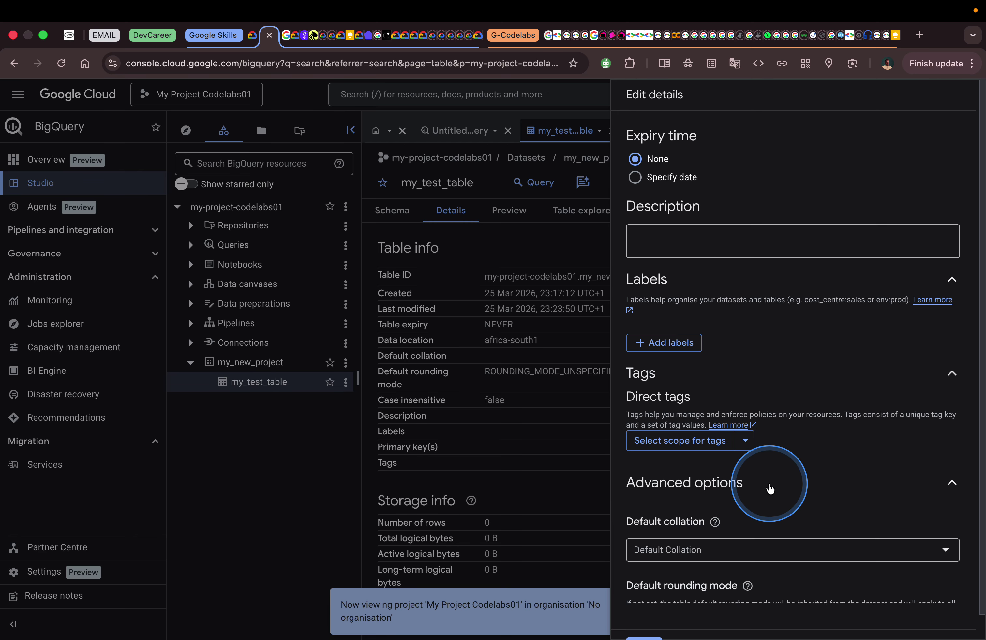
{"action": "scroll", "coordinate": [765, 493], "scroll_direction": "down", "scroll_amount": 2}
{"action": "scroll", "coordinate": [770, 484], "scroll_direction": "down", "scroll_amount": 1}
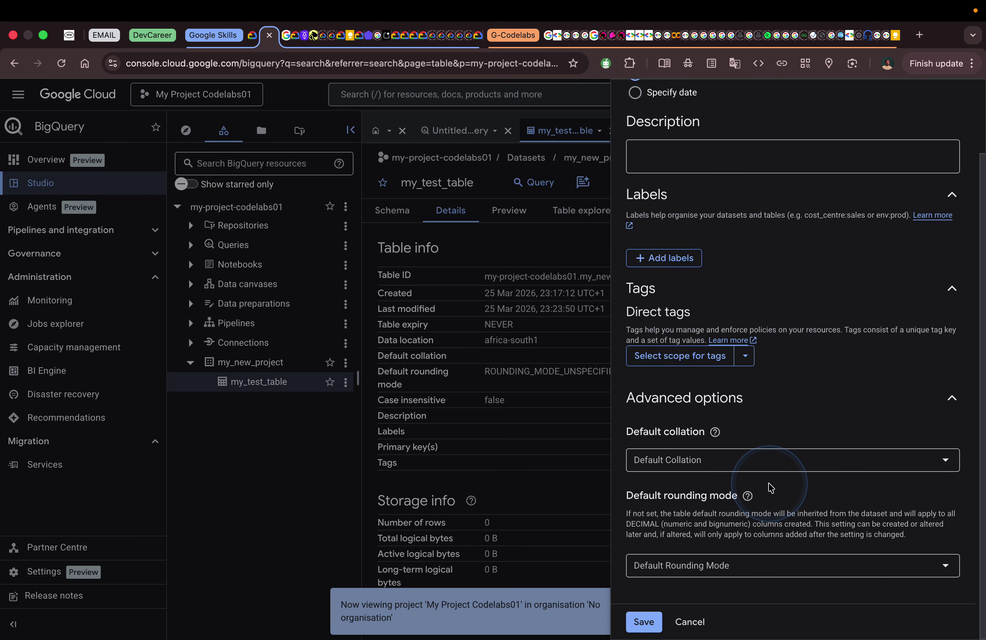
{"action": "left_click", "coordinate": [689, 622]}
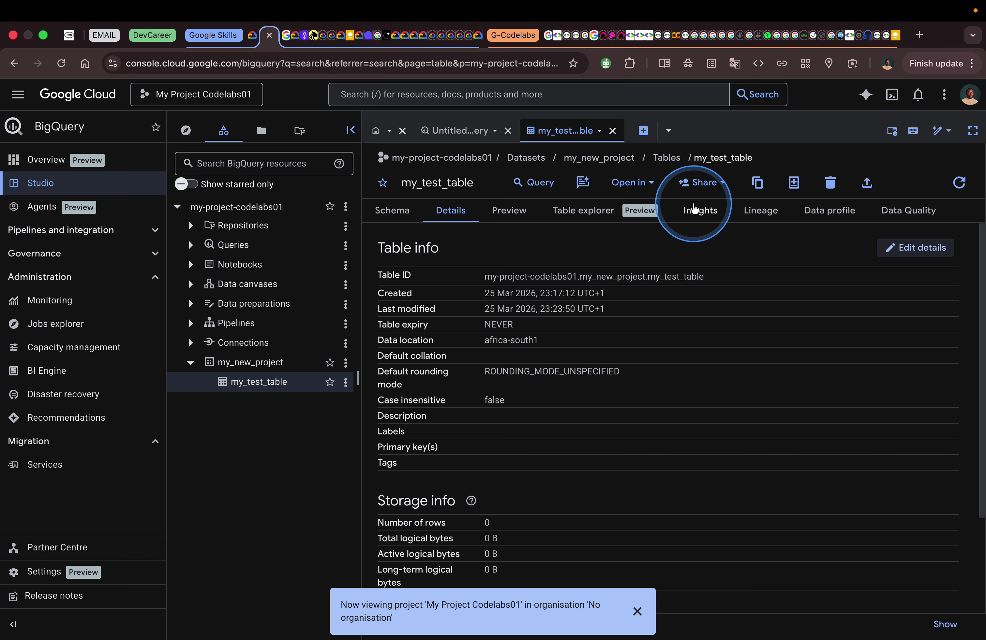
Look at the Gemini options, open Cloud Assist and ask it about "partition and cluster settings"
{"action": "left_click", "coordinate": [937, 134]}
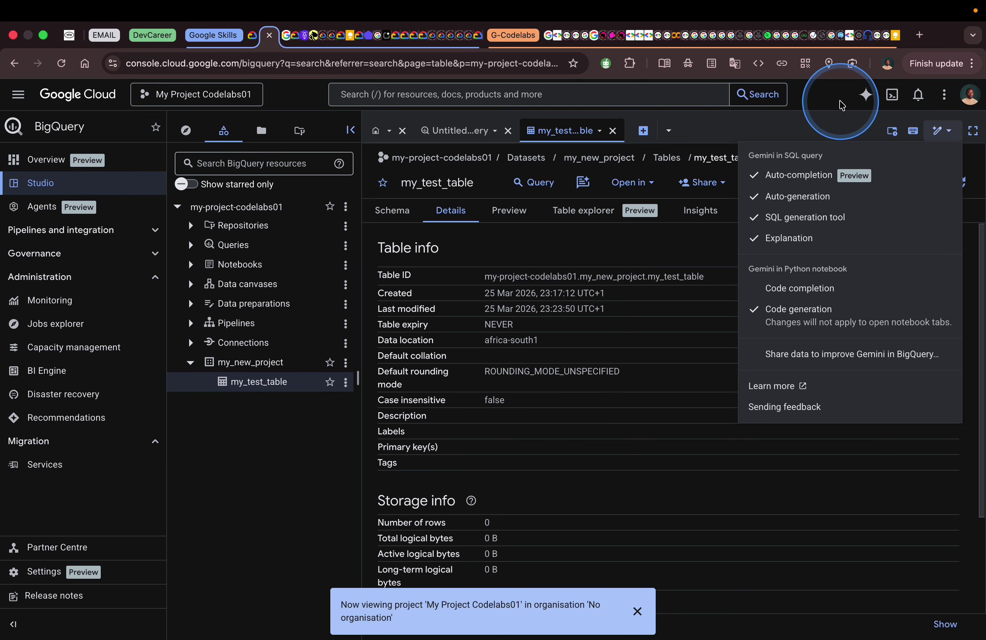
{"action": "left_click", "coordinate": [841, 105]}
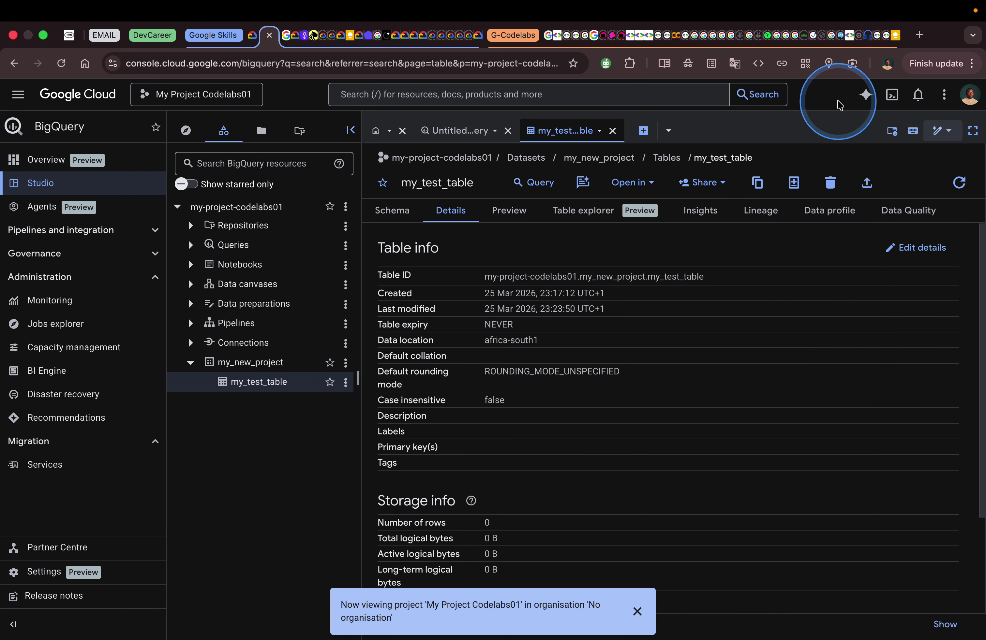
{"action": "left_click", "coordinate": [870, 100]}
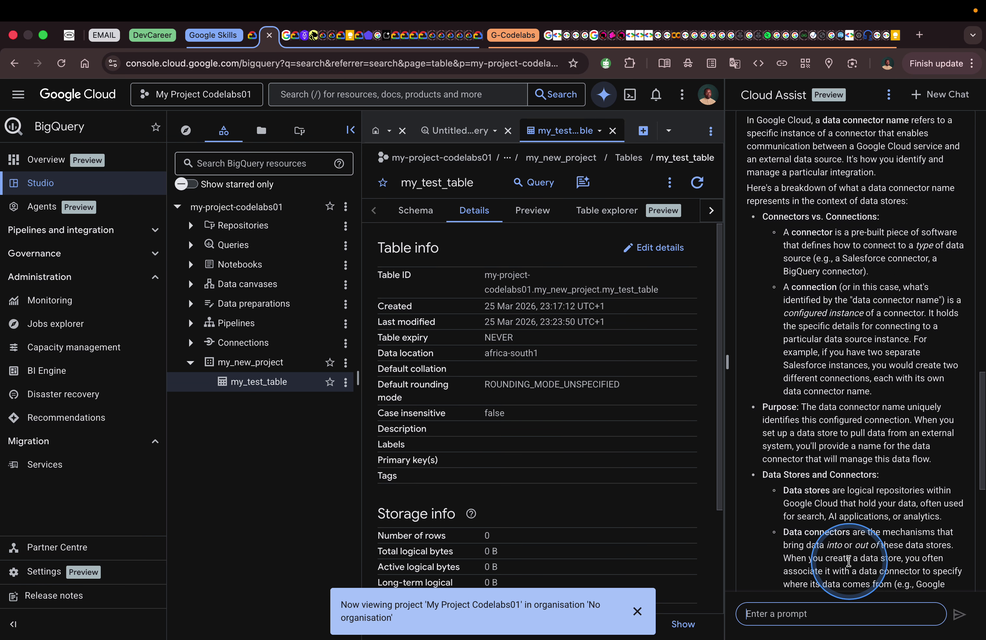
{"action": "scroll", "coordinate": [848, 562], "scroll_direction": "down", "scroll_amount": 1}
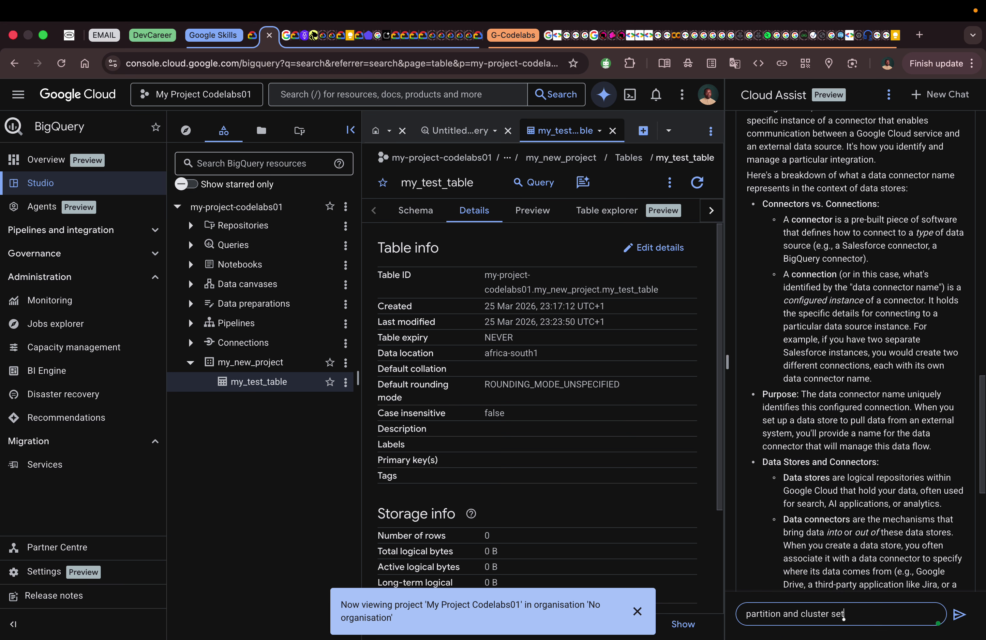
{"action": "type", "text": "s"}
{"action": "key", "text": "Return"}
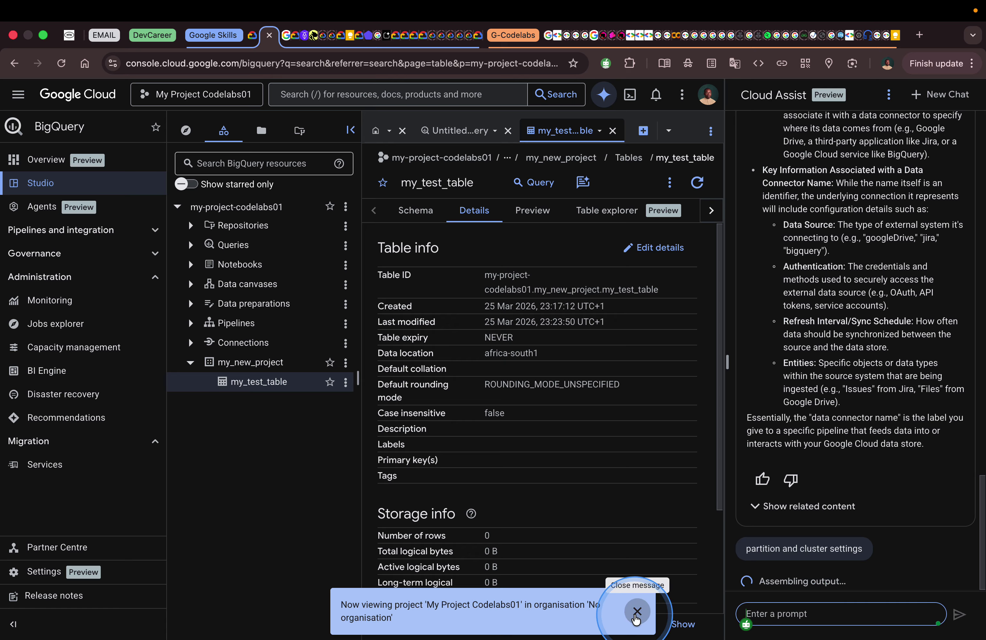
Review my_test_table's storage info and ask Cloud Assist "show me how to create"
{"action": "left_click", "coordinate": [636, 617]}
{"action": "scroll", "coordinate": [587, 549], "scroll_direction": "down", "scroll_amount": 3}
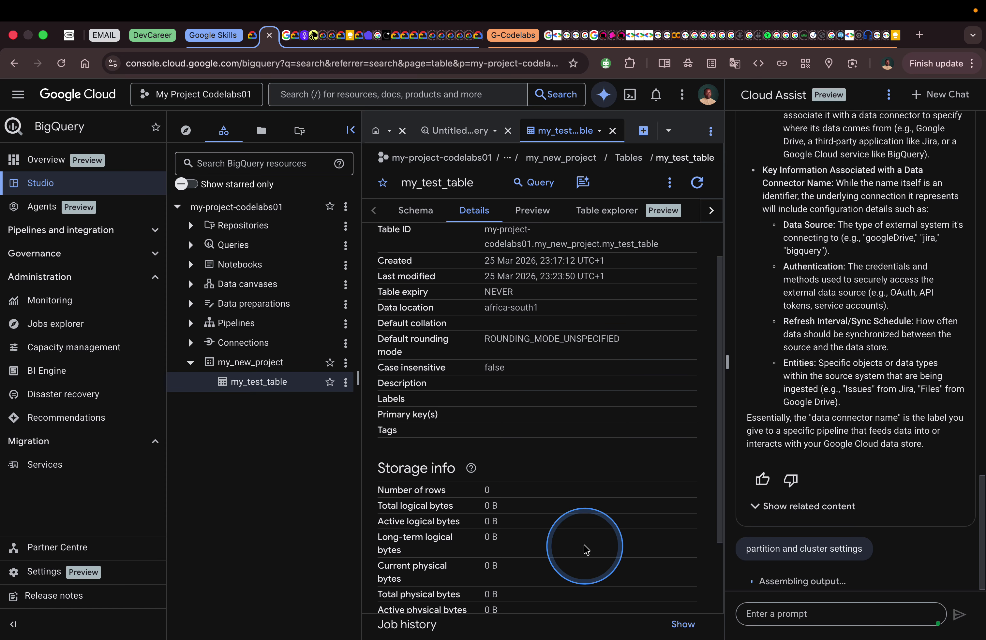
{"action": "scroll", "coordinate": [586, 550], "scroll_direction": "down", "scroll_amount": 1}
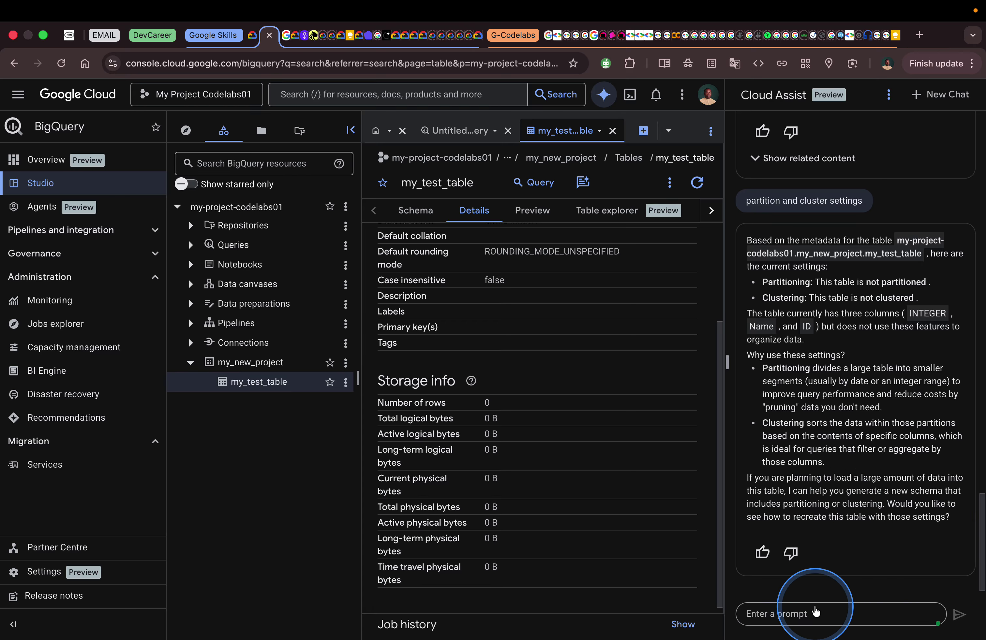
{"action": "left_click", "coordinate": [801, 615]}
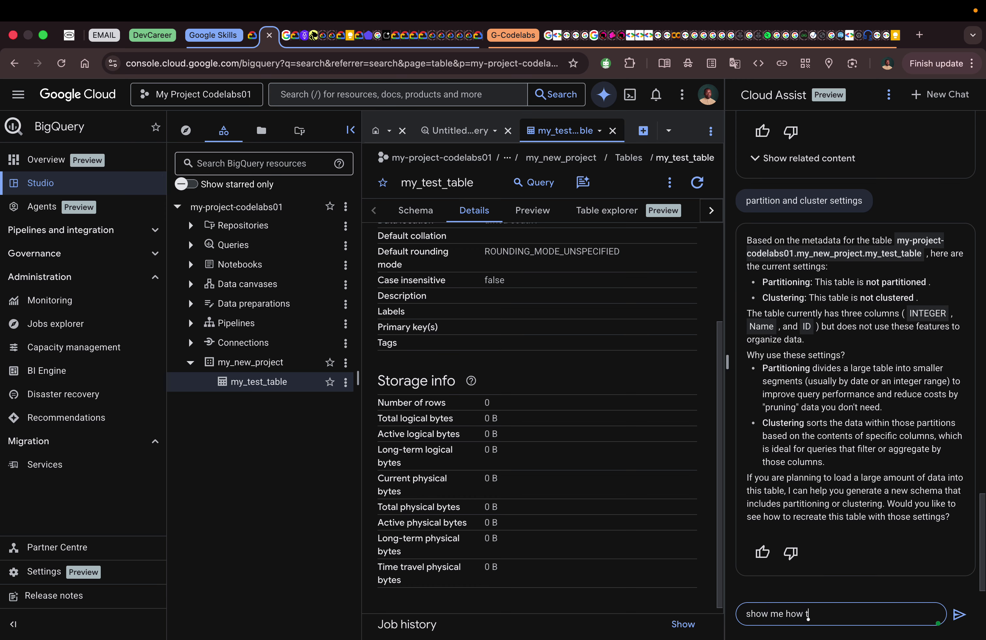
{"action": "key", "text": "Return"}
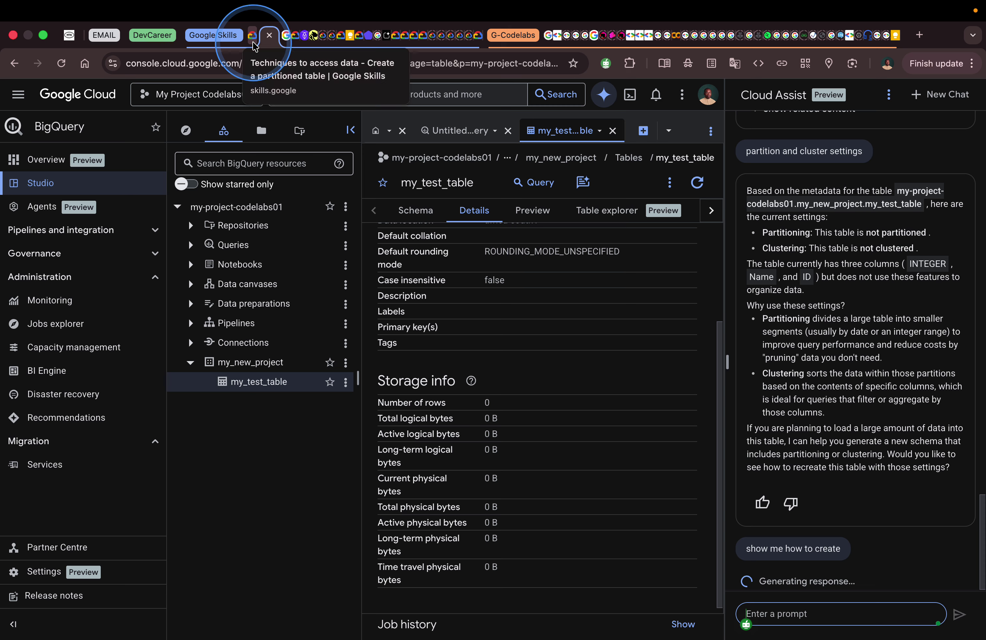
Switch to the Google Skills reading and review the integer-range example's schema and its partition and cluster settings
{"action": "left_click", "coordinate": [261, 36]}
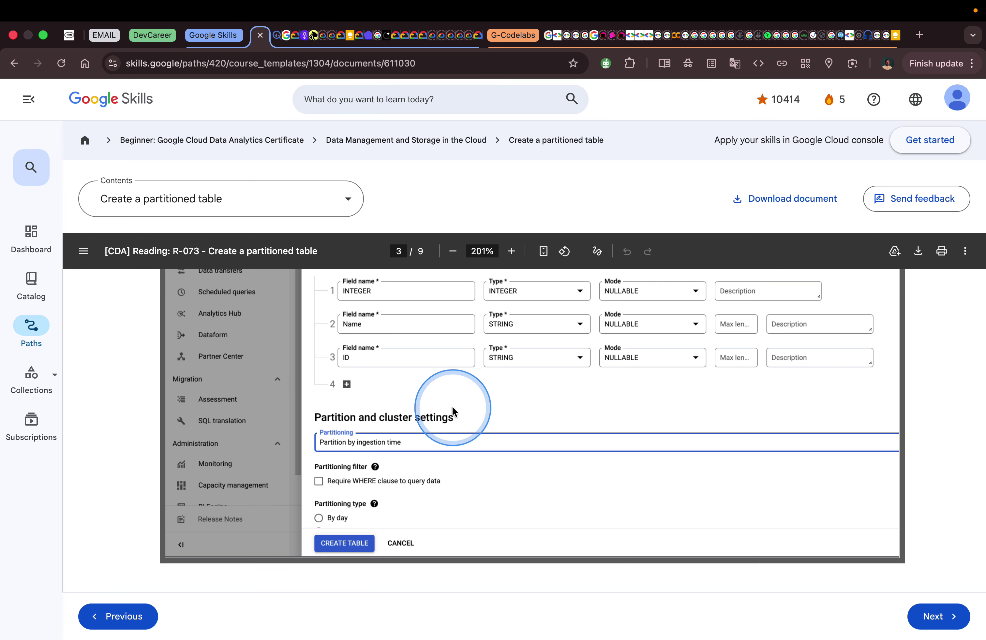
{"action": "scroll", "coordinate": [452, 406], "scroll_direction": "up", "scroll_amount": 4}
{"action": "scroll", "coordinate": [452, 410], "scroll_direction": "up", "scroll_amount": 1}
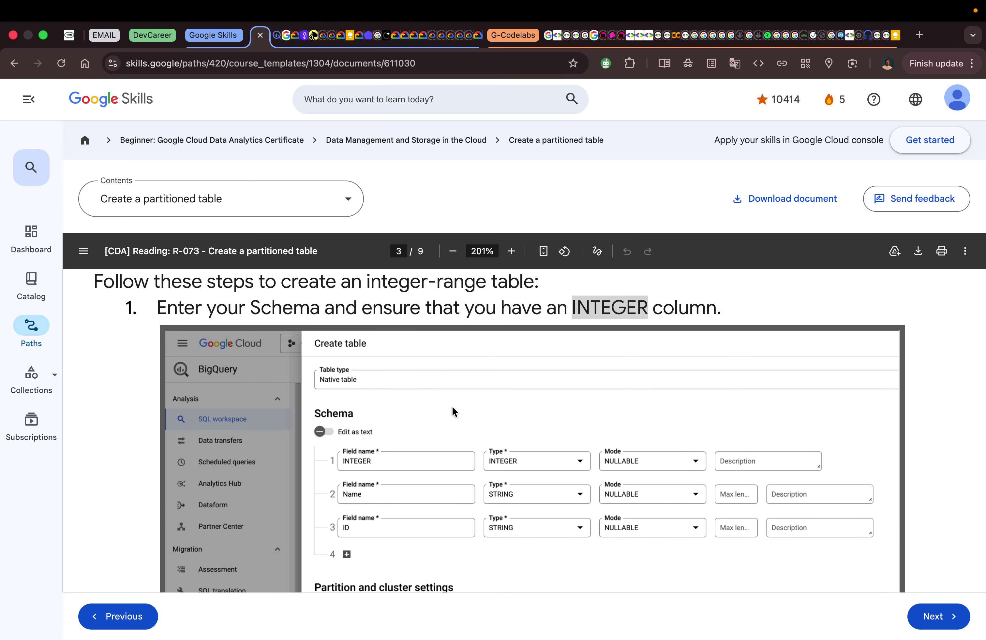
{"action": "scroll", "coordinate": [454, 412], "scroll_direction": "down", "scroll_amount": 3}
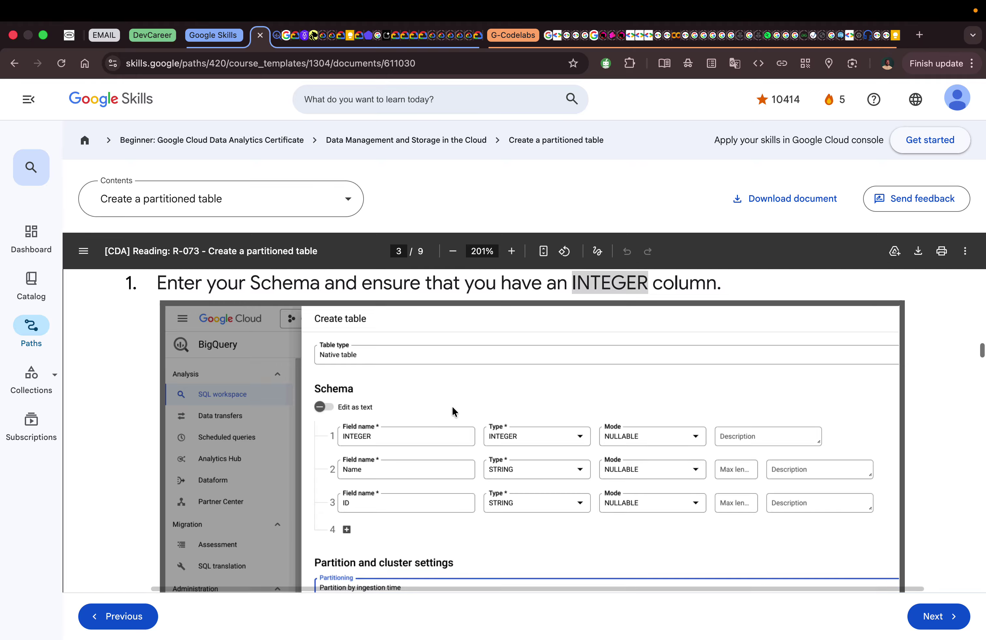
{"action": "scroll", "coordinate": [452, 405], "scroll_direction": "down", "scroll_amount": 2}
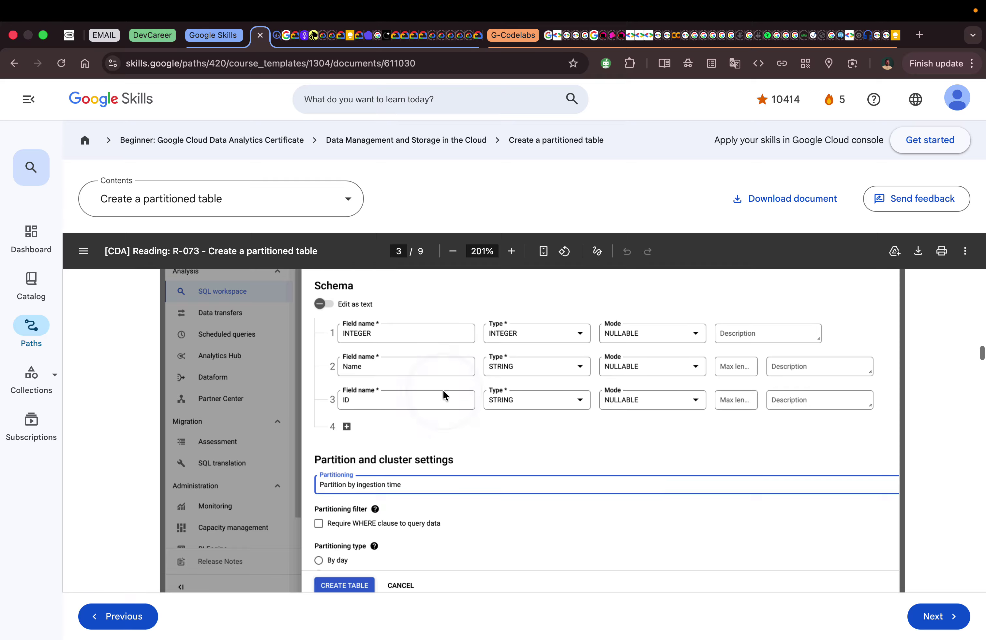
Return to BigQuery and read Cloud Assist's example for recreating my_test_table with partitioning and clustering
{"action": "left_click", "coordinate": [275, 44]}
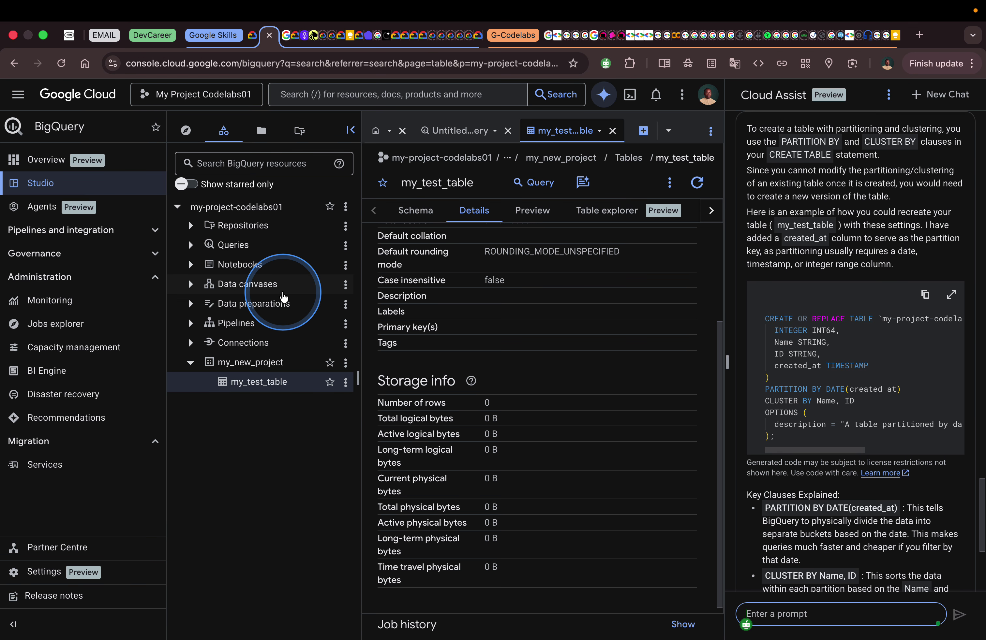
{"action": "scroll", "coordinate": [799, 463], "scroll_direction": "down", "scroll_amount": 3}
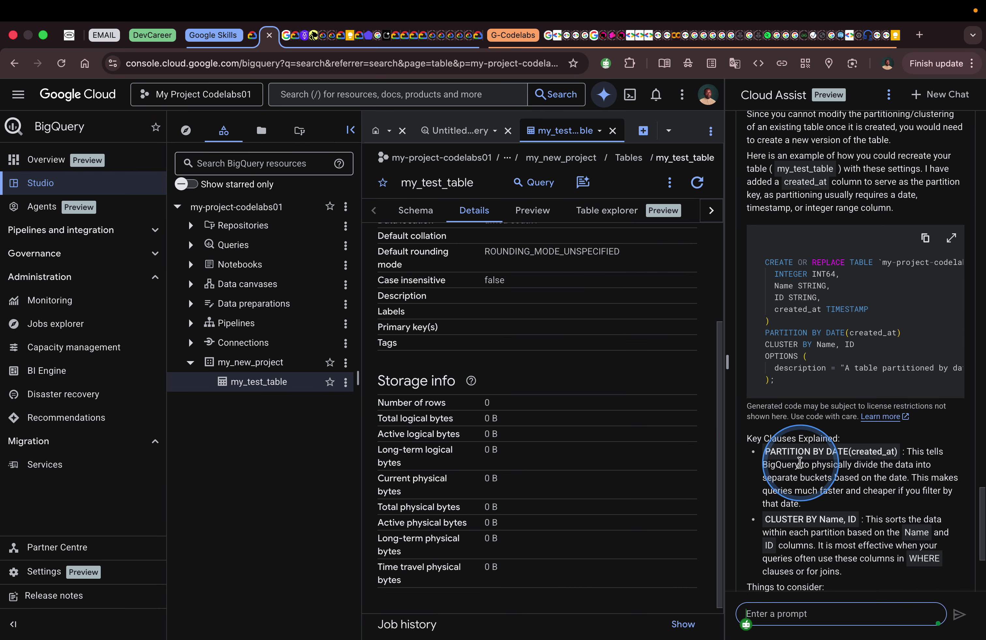
{"action": "scroll", "coordinate": [799, 463], "scroll_direction": "up", "scroll_amount": 4}
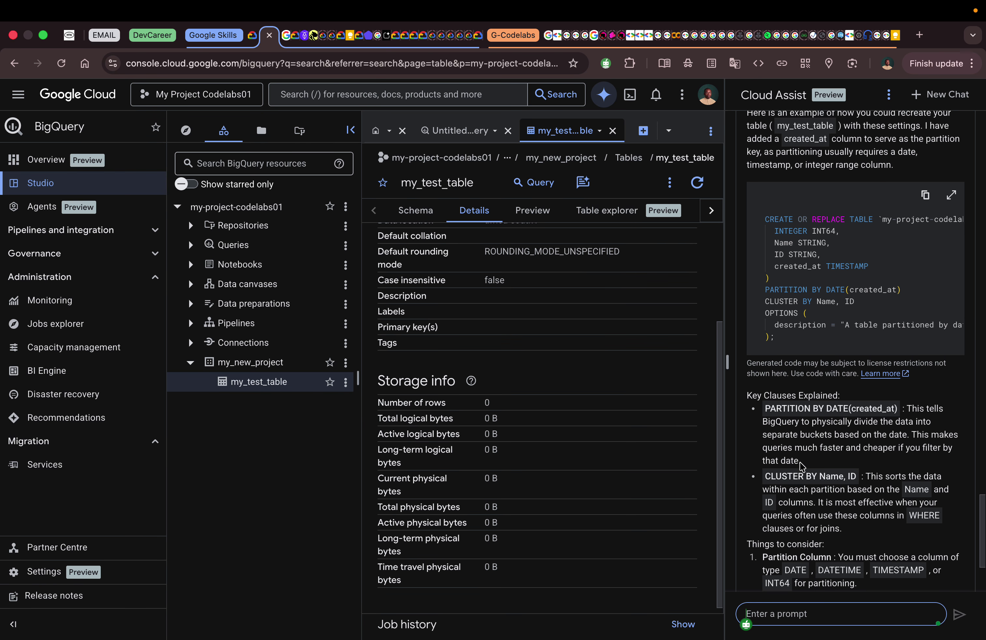
{"action": "scroll", "coordinate": [801, 466], "scroll_direction": "up", "scroll_amount": 4}
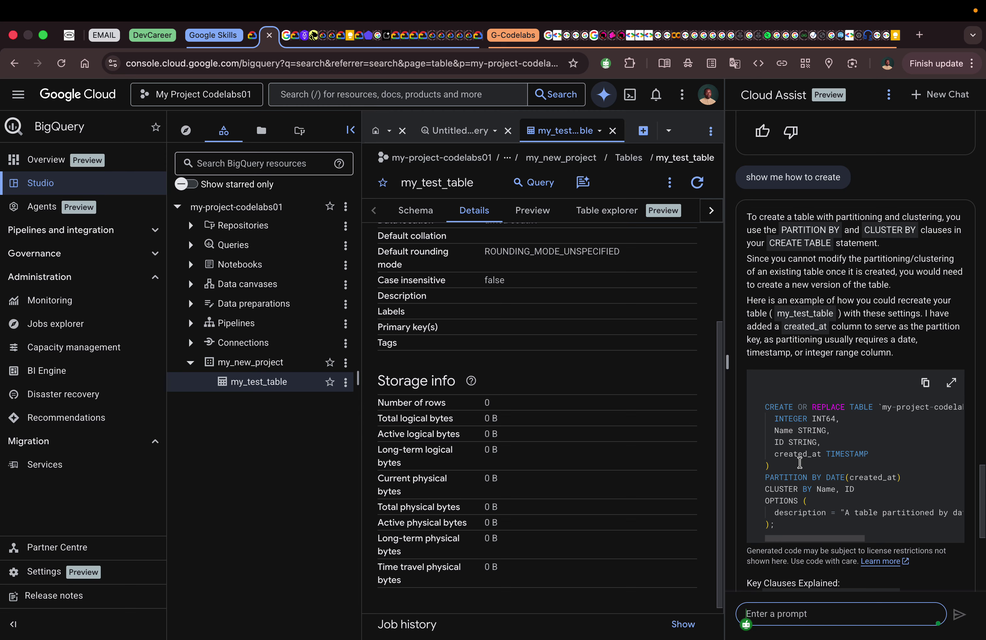
{"action": "scroll", "coordinate": [800, 463], "scroll_direction": "down", "scroll_amount": 5}
{"action": "left_click", "coordinate": [502, 394]}
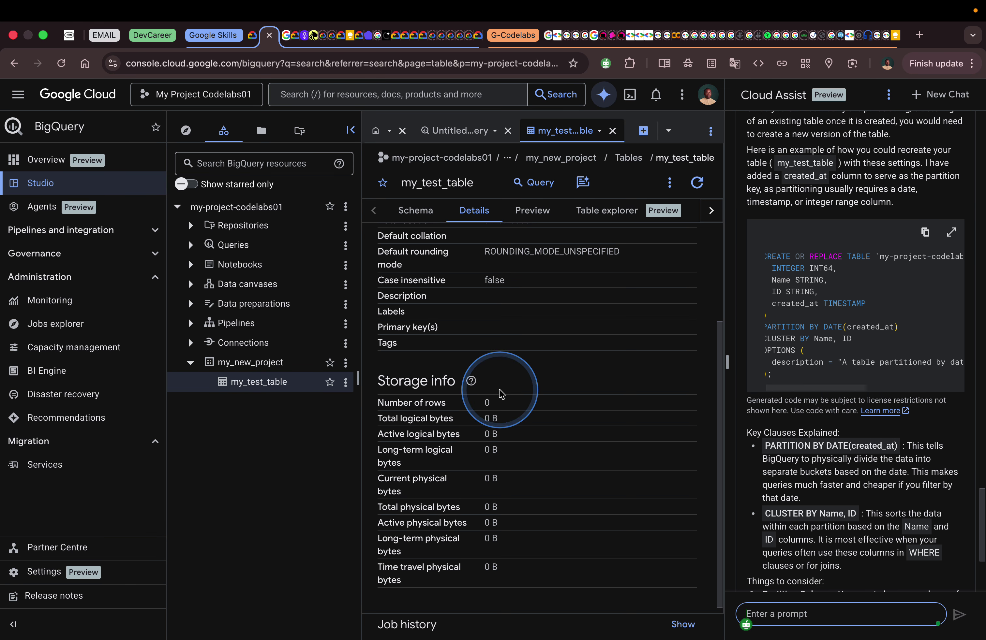
Start creating a table in the my_new_project dataset and review the form's partitioning and cluster settings
{"action": "left_click", "coordinate": [345, 362]}
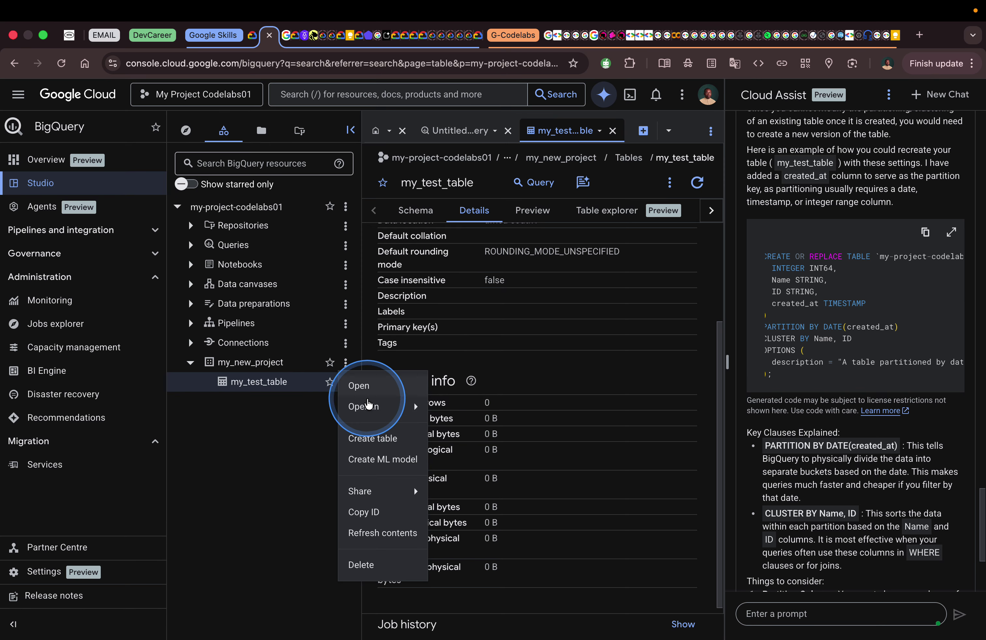
{"action": "left_click", "coordinate": [383, 439]}
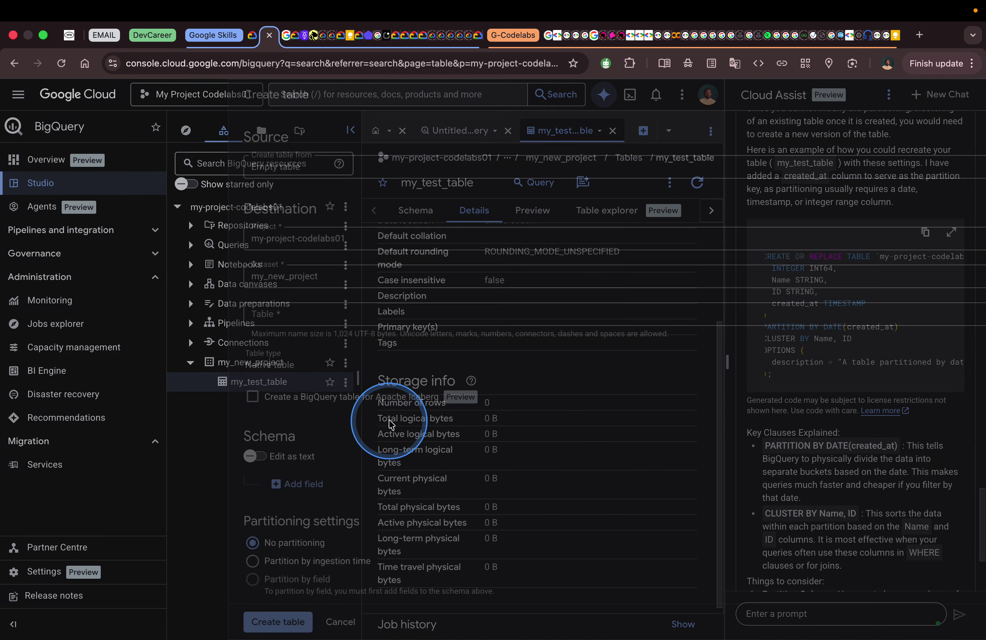
{"action": "scroll", "coordinate": [440, 359], "scroll_direction": "down", "scroll_amount": 2}
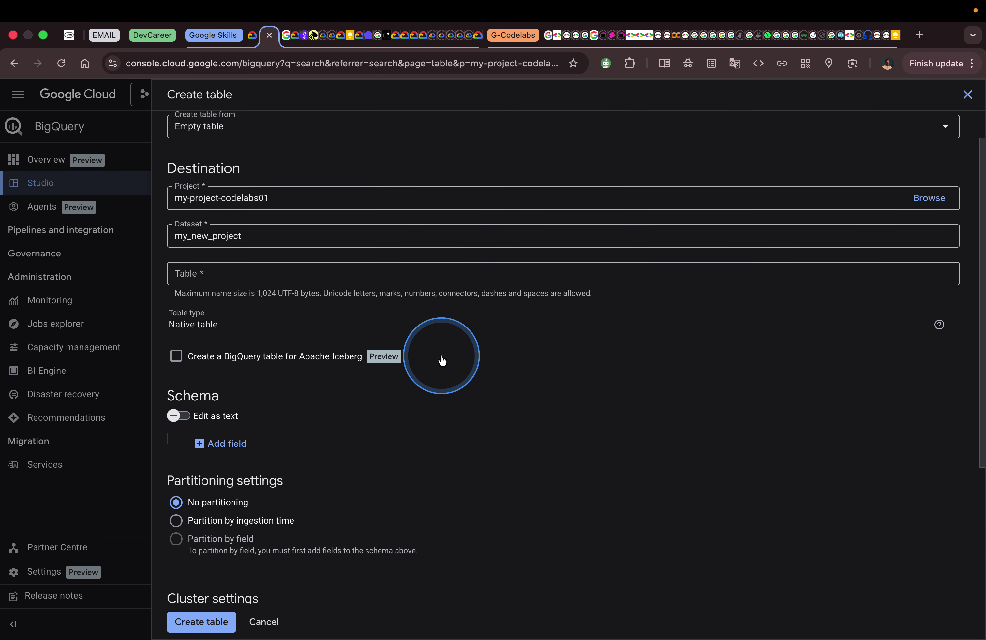
{"action": "scroll", "coordinate": [442, 360], "scroll_direction": "down", "scroll_amount": 5}
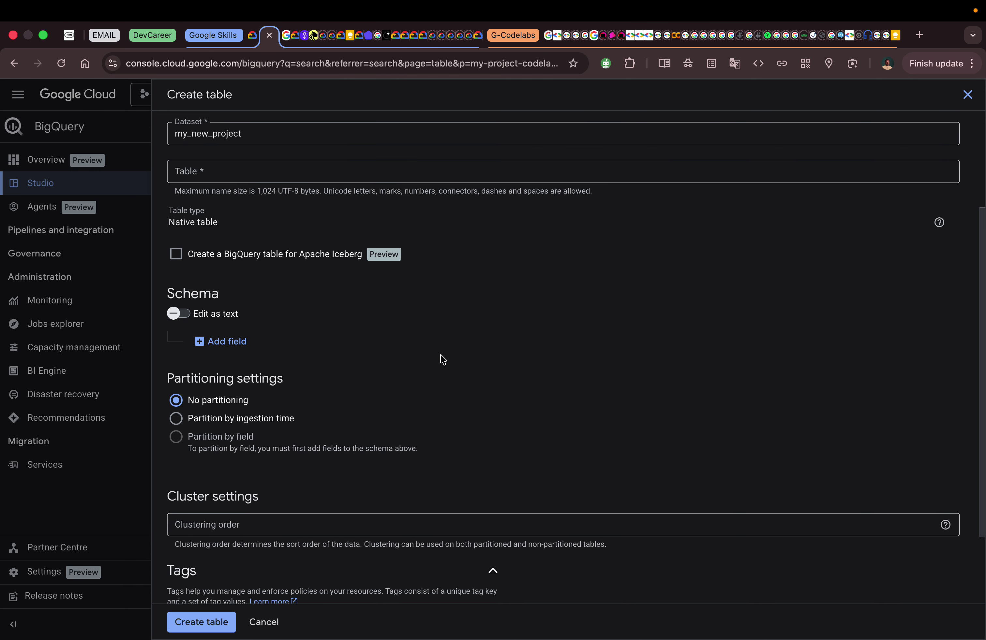
{"action": "scroll", "coordinate": [443, 359], "scroll_direction": "up", "scroll_amount": 7}
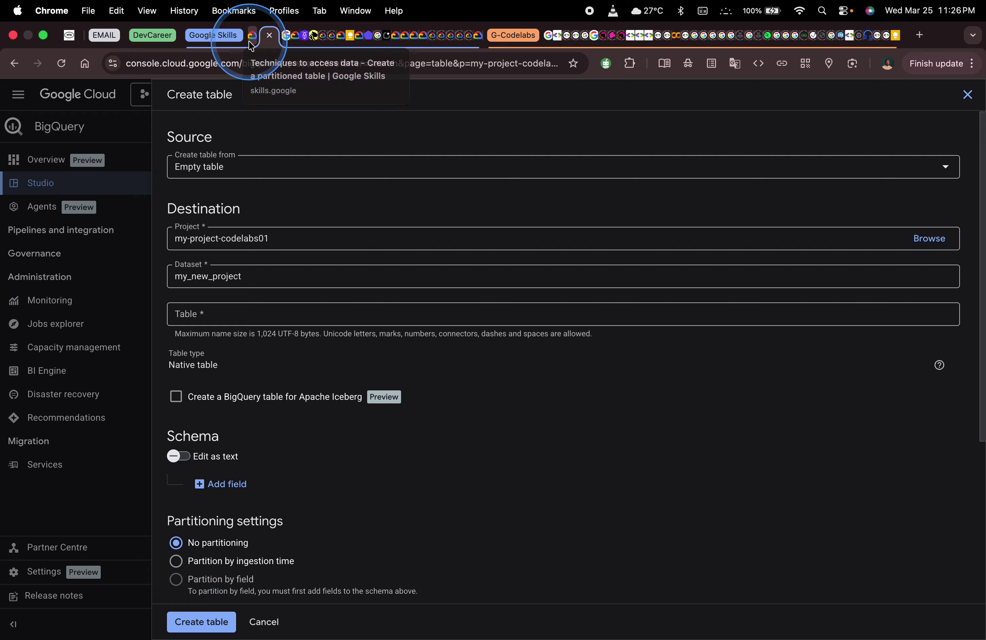
Compare the create table example in the Google Skills reading with the new table form in BigQuery
{"action": "left_click", "coordinate": [231, 42]}
{"action": "scroll", "coordinate": [361, 366], "scroll_direction": "up", "scroll_amount": 5}
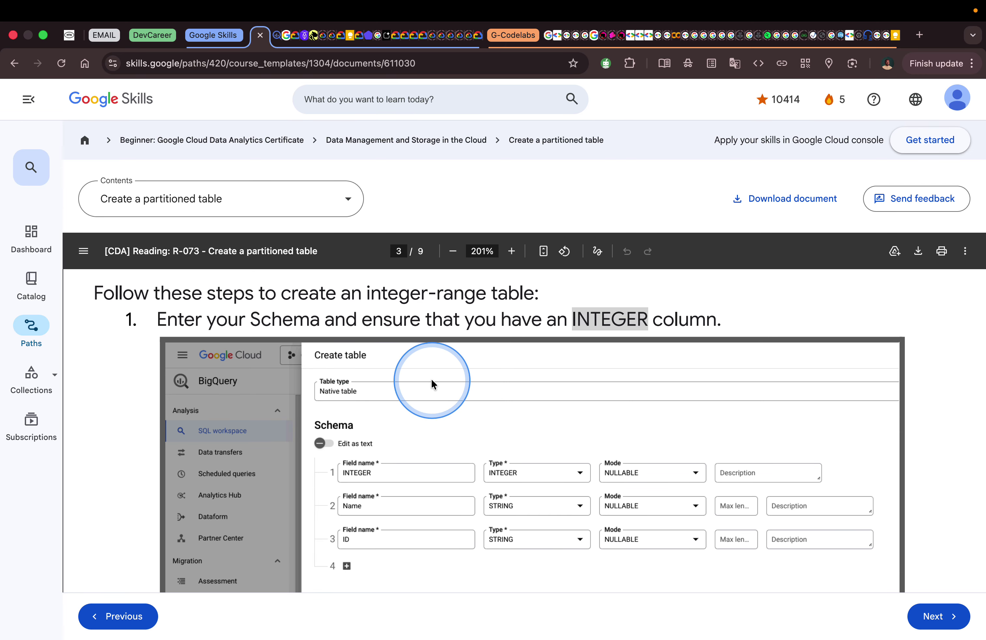
{"action": "scroll", "coordinate": [431, 379], "scroll_direction": "down", "scroll_amount": 1}
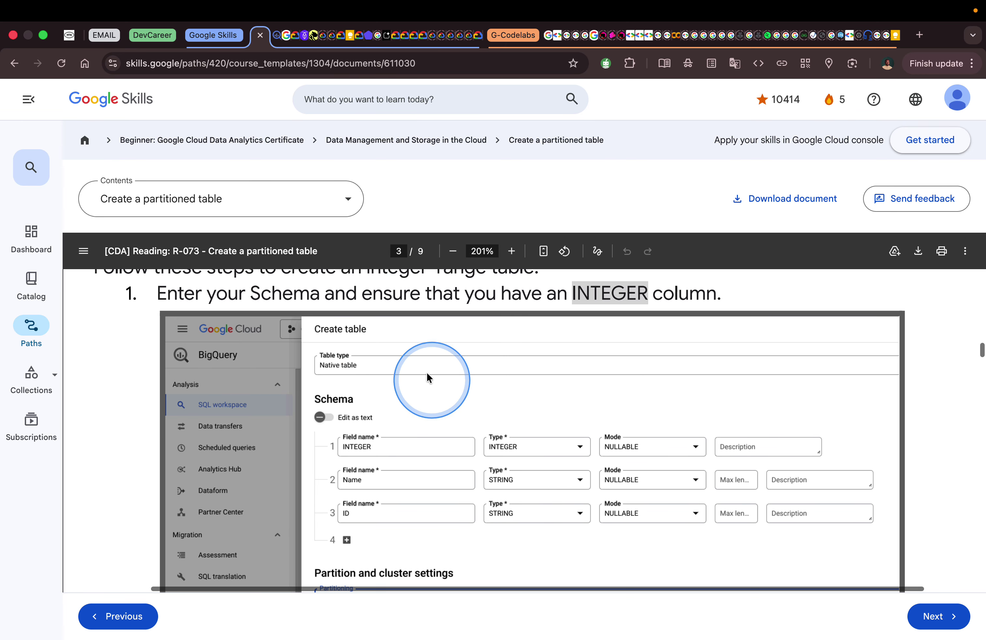
{"action": "left_click", "coordinate": [273, 43]}
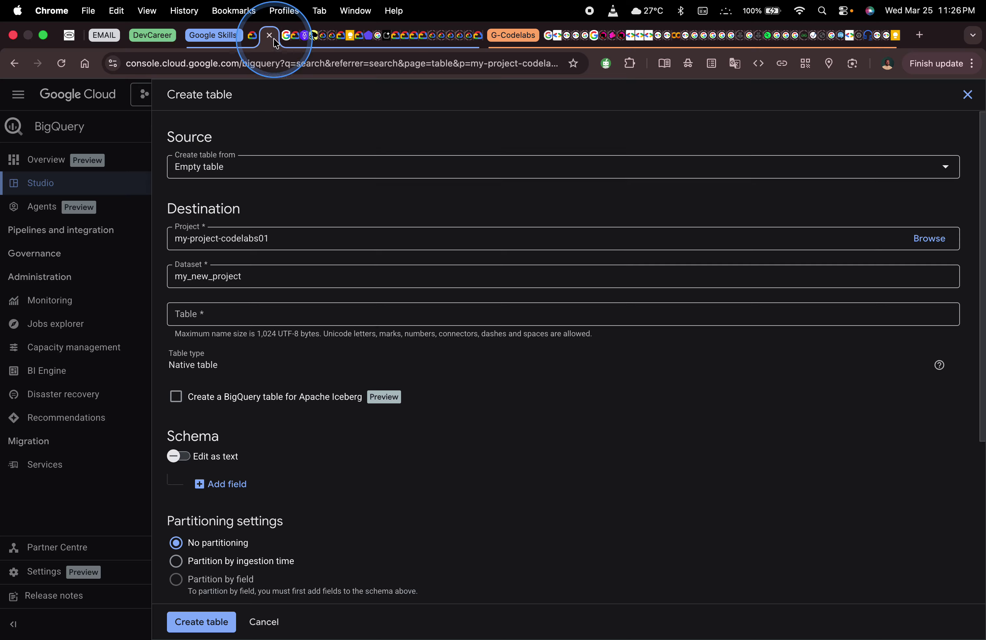
View the available table sources in BigQuery and recheck the table type and schema in the Google Skills reading
{"action": "left_click", "coordinate": [204, 173]}
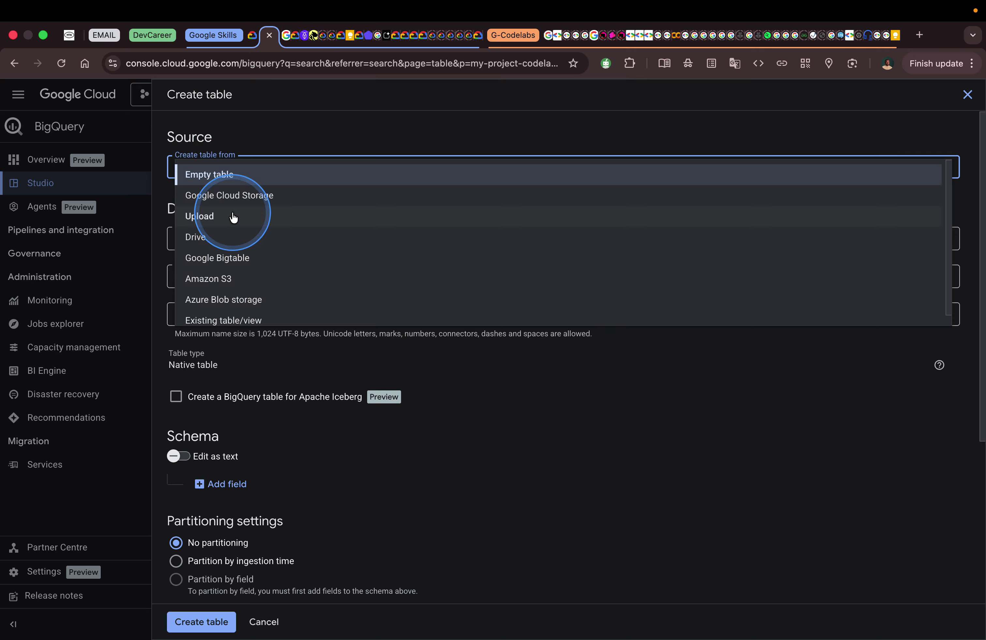
{"action": "left_click", "coordinate": [295, 133]}
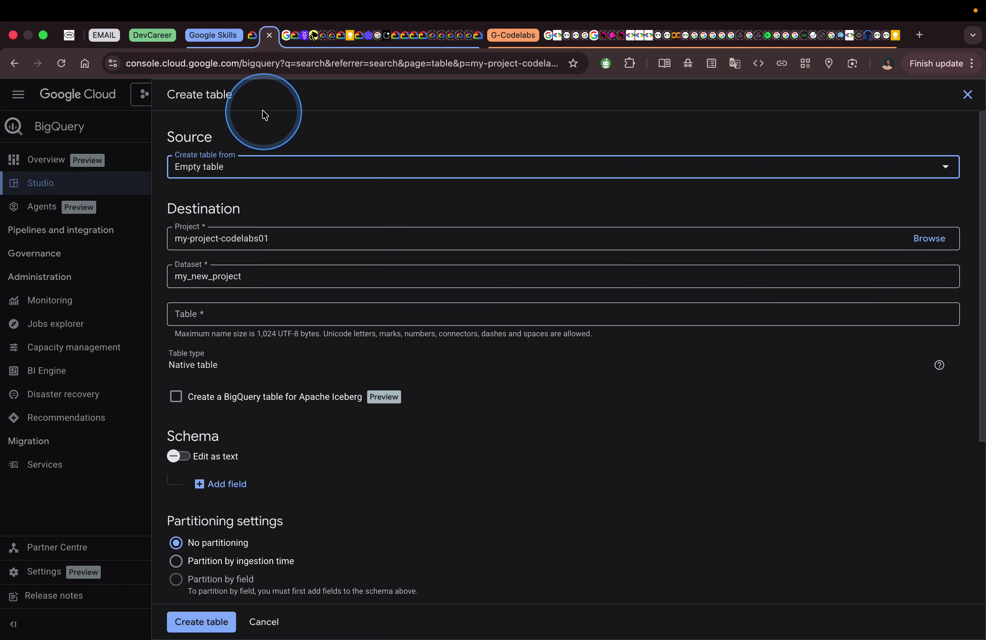
{"action": "left_click", "coordinate": [253, 37]}
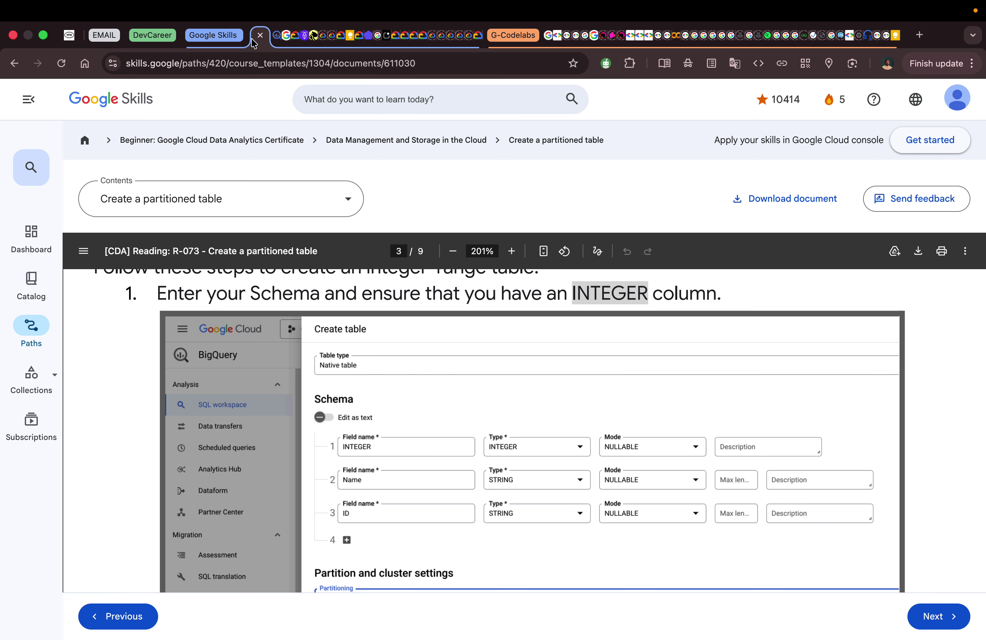
{"action": "left_click", "coordinate": [273, 35]}
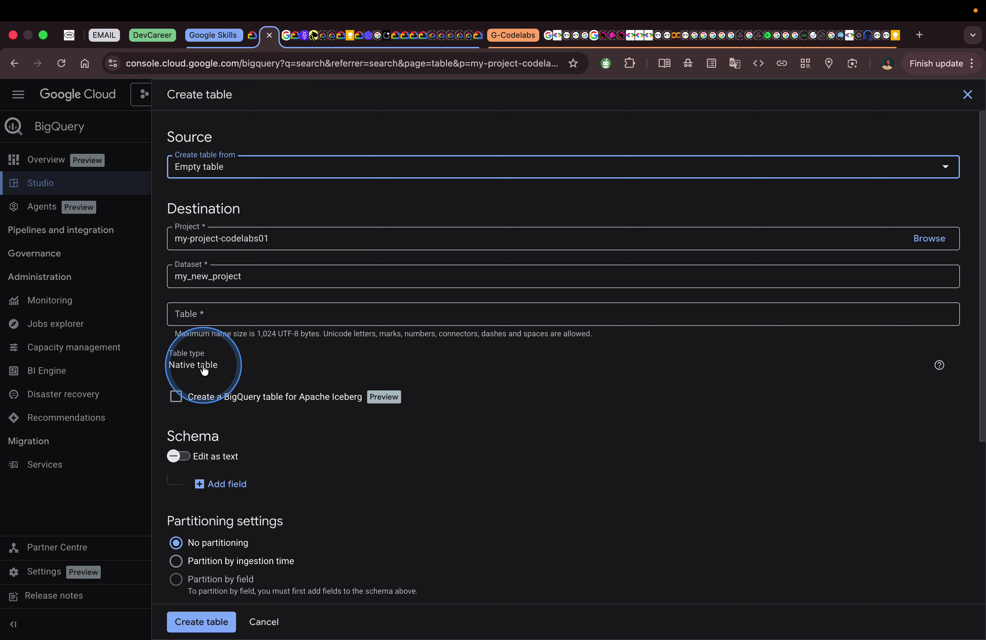
Switch to the Google Skills reading and check the schema fields in its integer-range table example
{"action": "scroll", "coordinate": [221, 358], "scroll_direction": "down", "scroll_amount": 2}
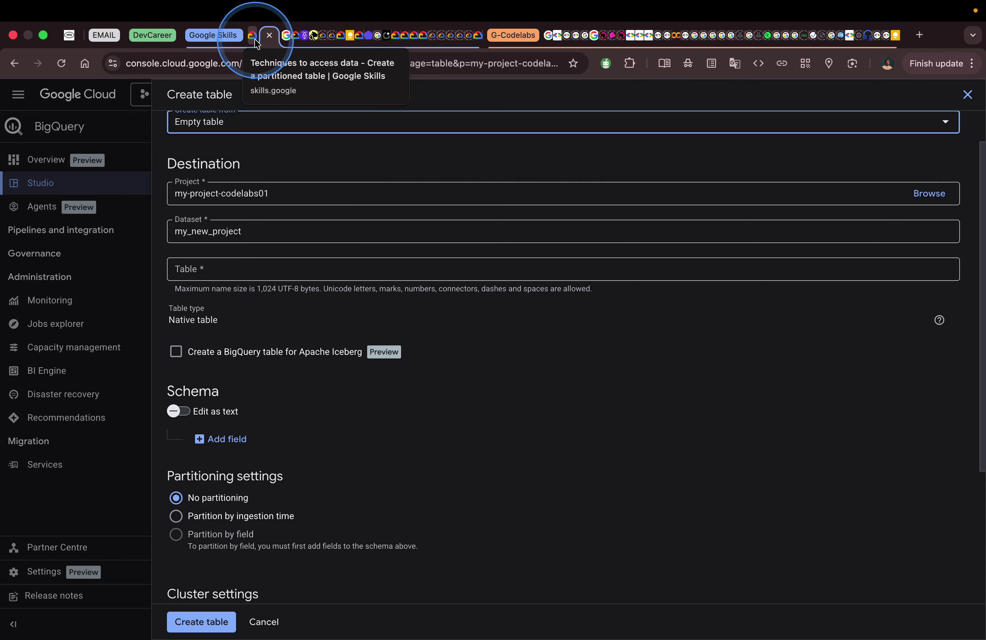
{"action": "left_click", "coordinate": [253, 41]}
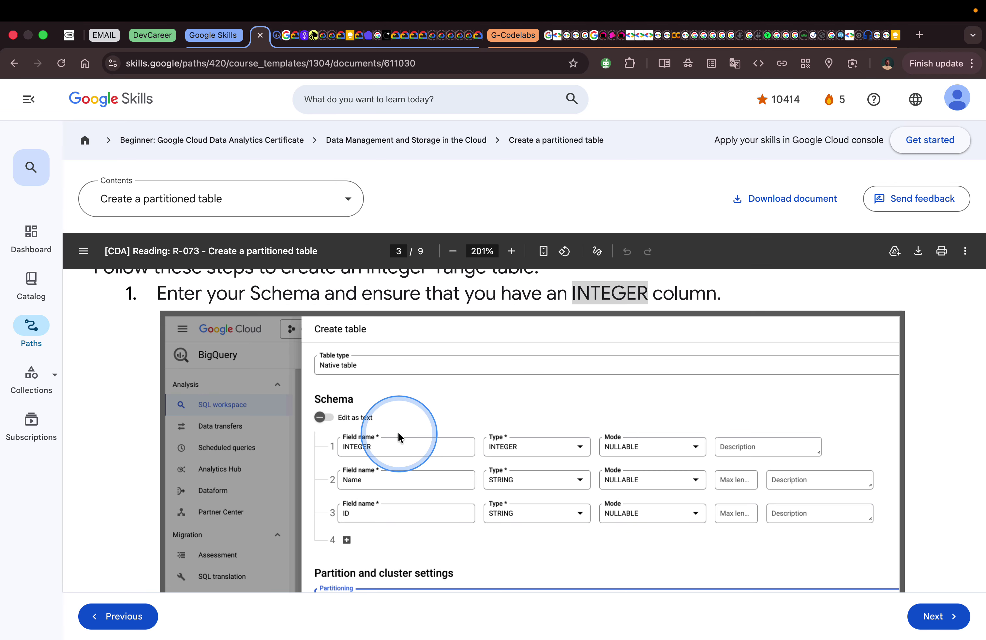
{"action": "scroll", "coordinate": [398, 436], "scroll_direction": "down", "scroll_amount": 3}
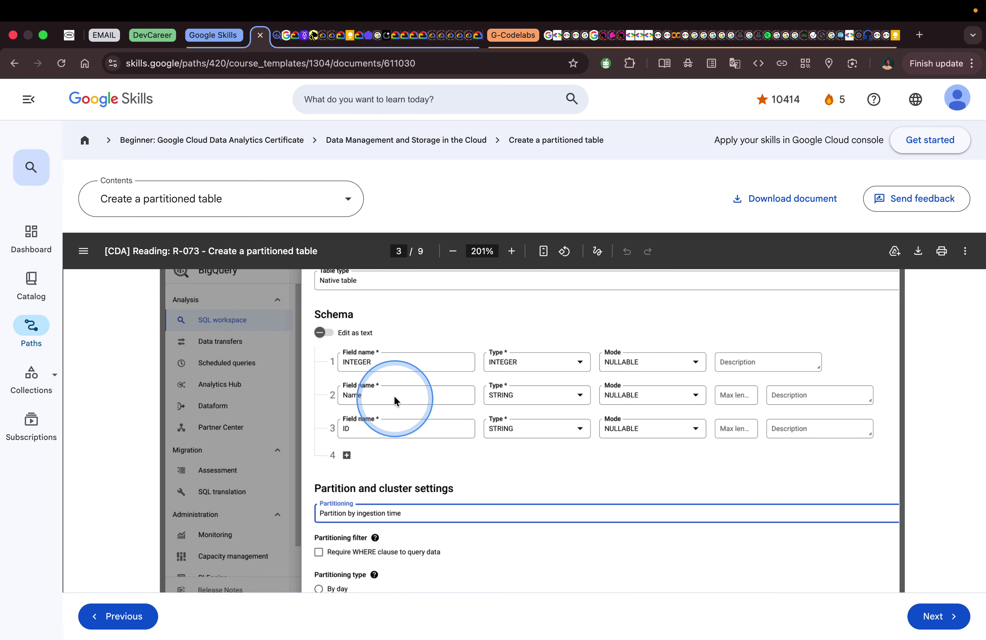
Return to BigQuery and add a schema field named INTEGER with type INTEGER to the new table
{"action": "left_click", "coordinate": [278, 36]}
{"action": "scroll", "coordinate": [371, 442], "scroll_direction": "down", "scroll_amount": 2}
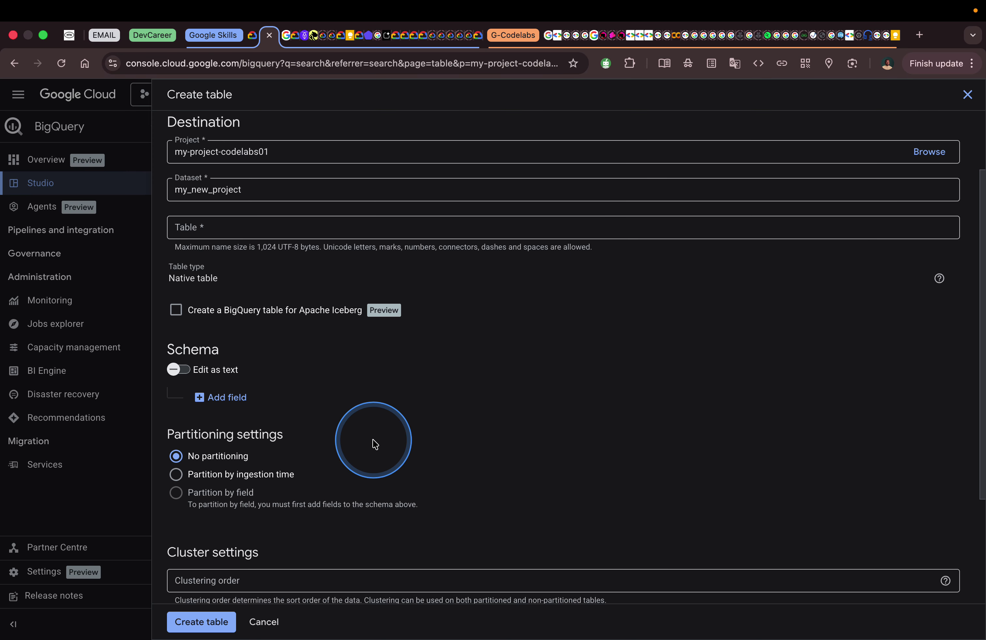
{"action": "left_click", "coordinate": [227, 399]}
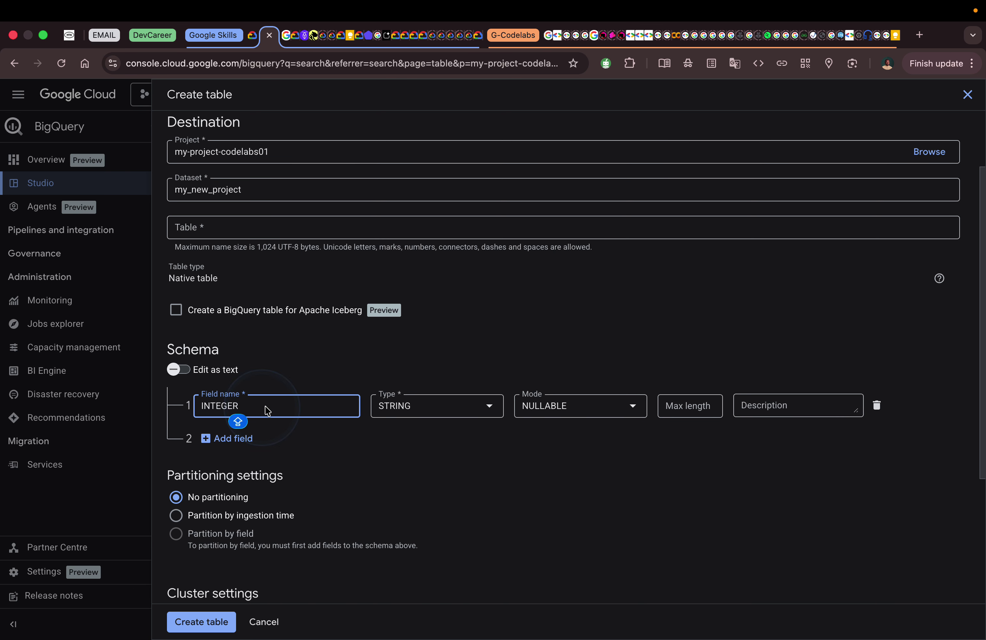
{"action": "left_click", "coordinate": [410, 407]}
{"action": "left_click", "coordinate": [428, 454]}
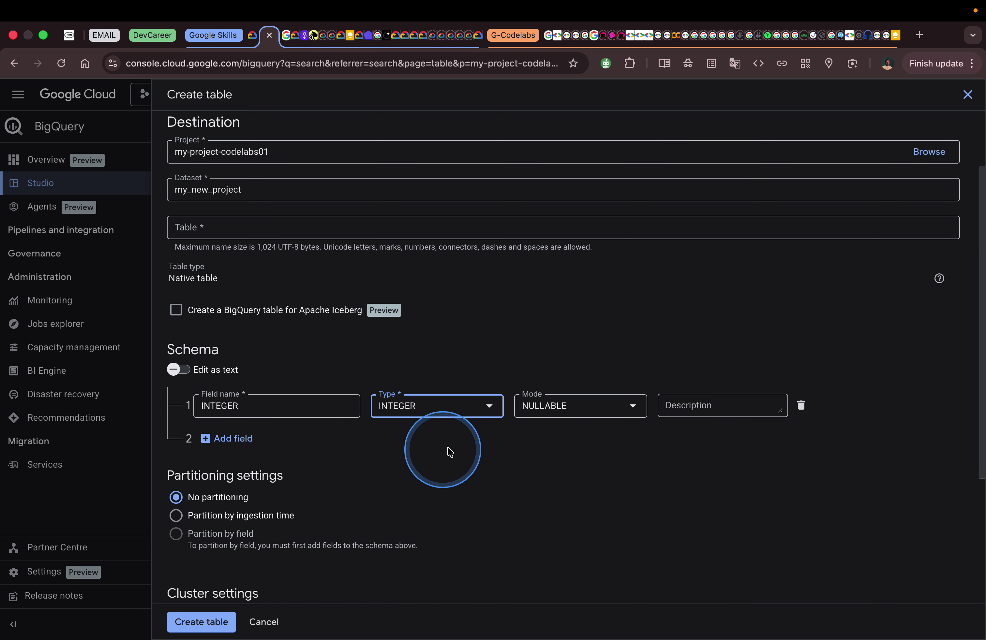
Add two more STRING fields to the schema, named Name and ID
{"action": "left_click", "coordinate": [221, 439]}
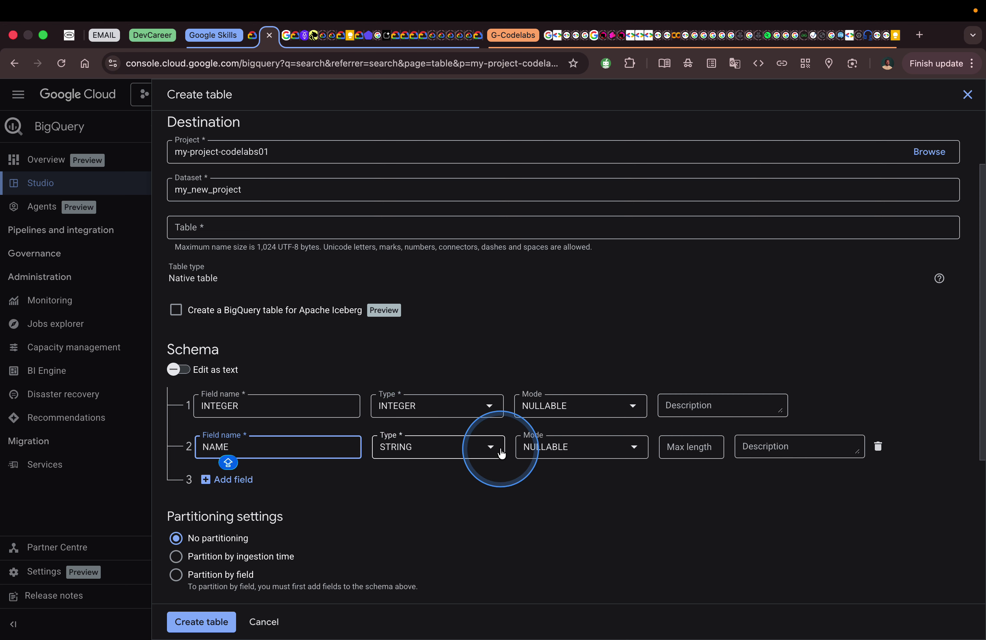
{"action": "left_click", "coordinate": [221, 480]}
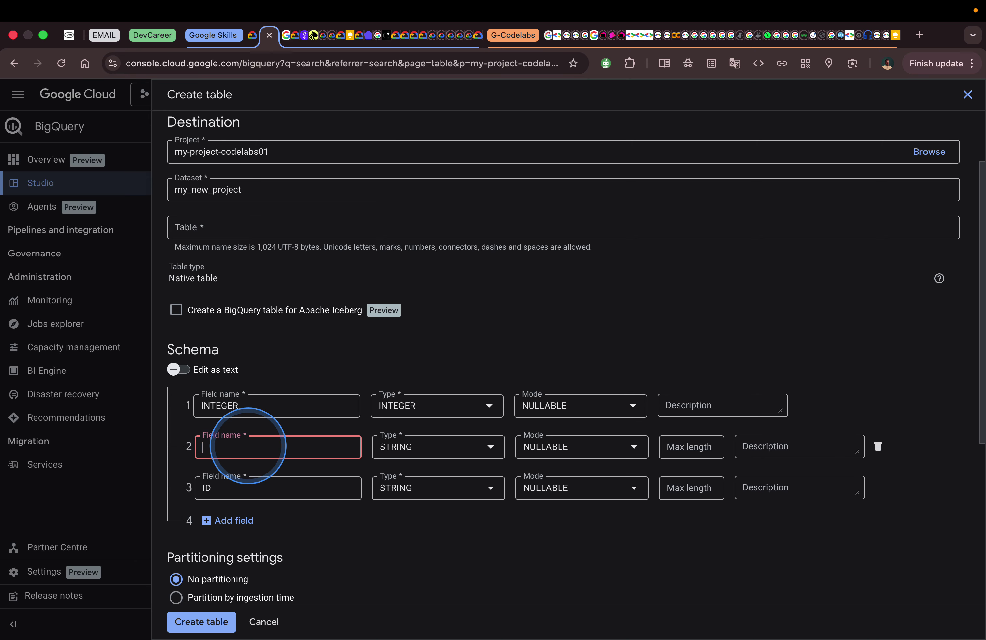
{"action": "type", "text": "Name"}
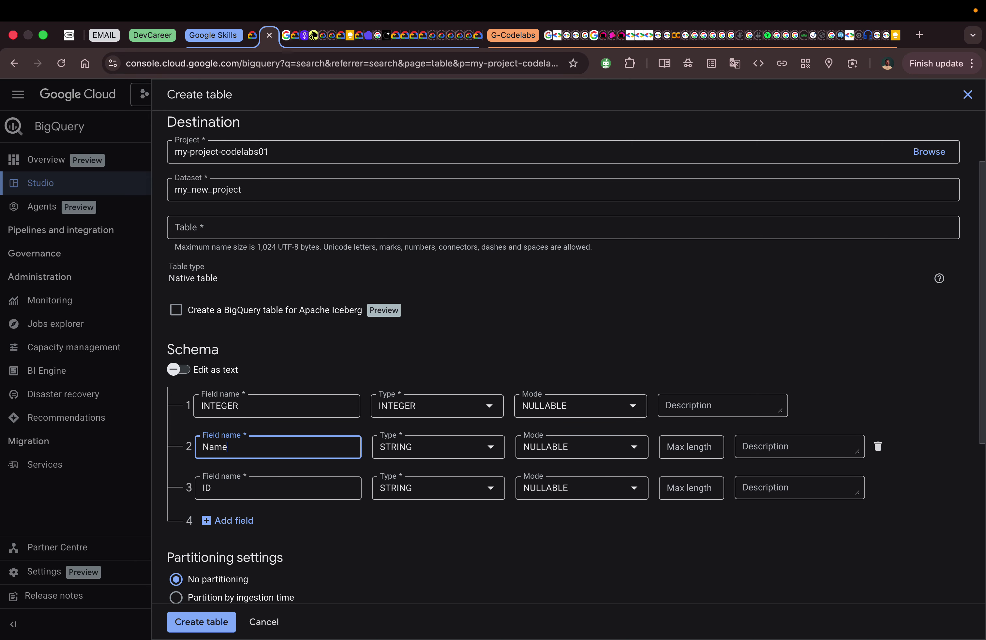
Switch to the Google Skills reading and check the partition and cluster settings below its example schema
{"action": "left_click", "coordinate": [254, 35]}
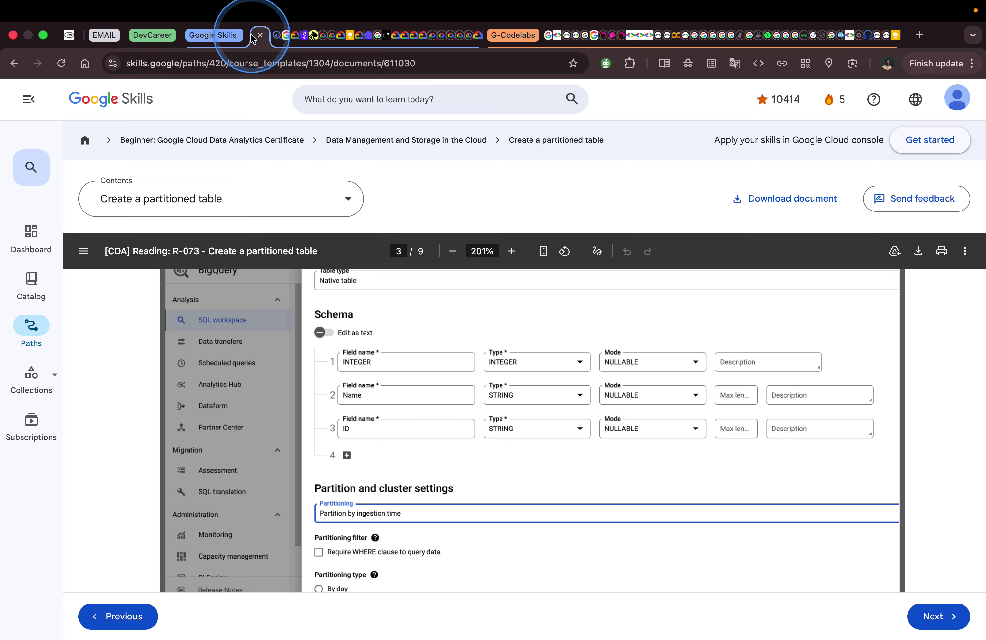
{"action": "scroll", "coordinate": [418, 458], "scroll_direction": "down", "scroll_amount": 2}
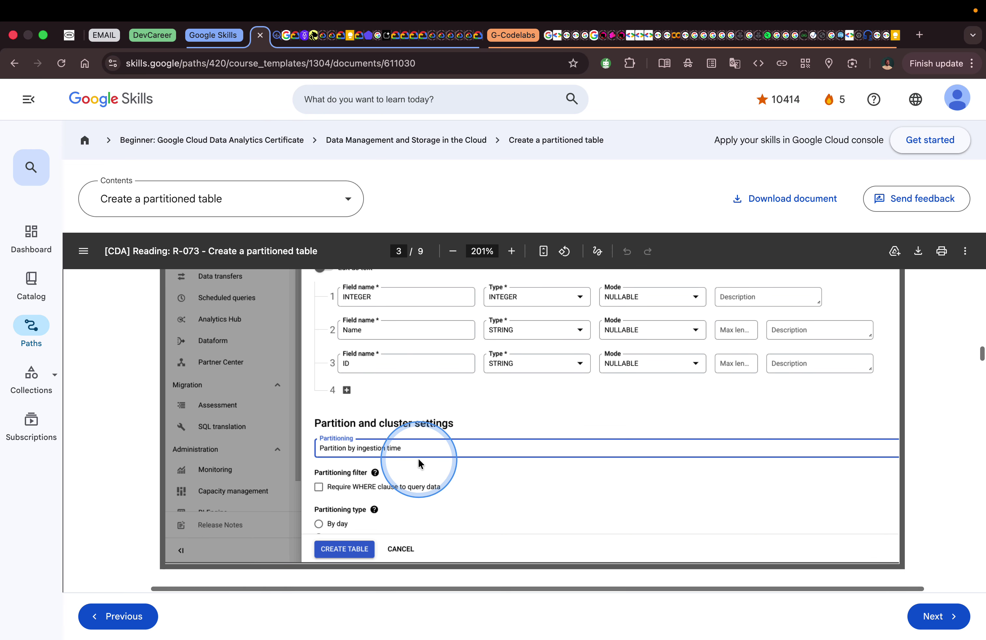
{"action": "scroll", "coordinate": [469, 438], "scroll_direction": "down", "scroll_amount": 1}
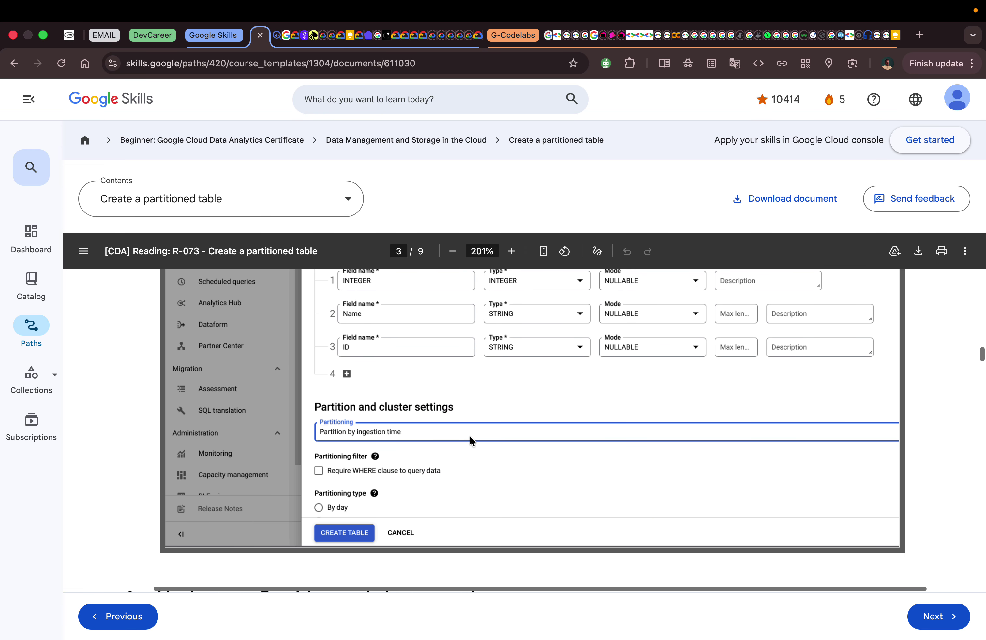
{"action": "scroll", "coordinate": [470, 435], "scroll_direction": "right", "scroll_amount": 1}
{"action": "scroll", "coordinate": [470, 435], "scroll_direction": "down", "scroll_amount": 1}
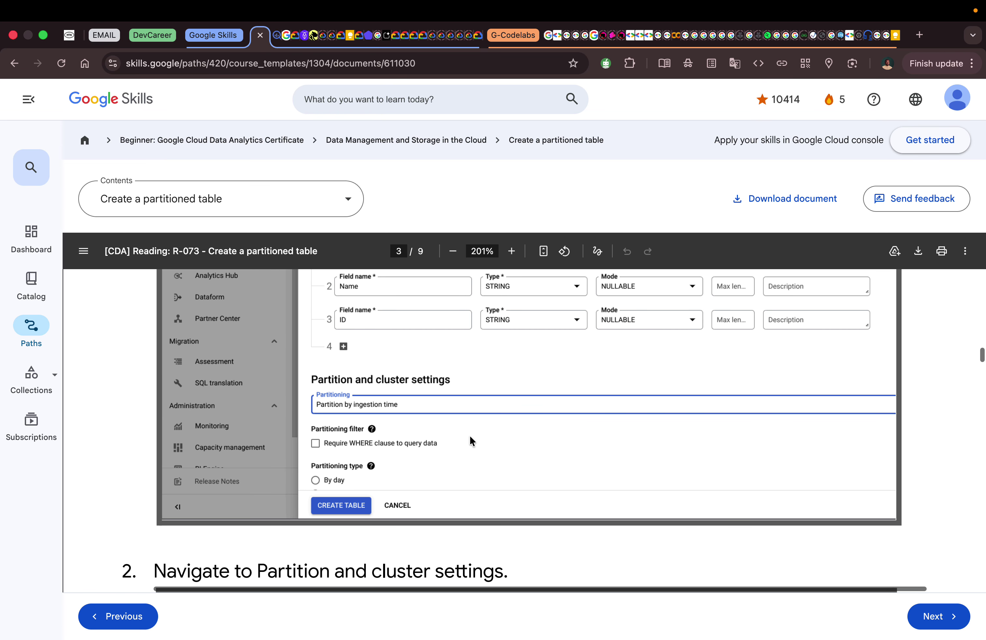
Return to BigQuery, set the new table to partition by ingestion time, and view the partitioning filter and type options
{"action": "left_click", "coordinate": [276, 35]}
{"action": "scroll", "coordinate": [337, 397], "scroll_direction": "down", "scroll_amount": 3}
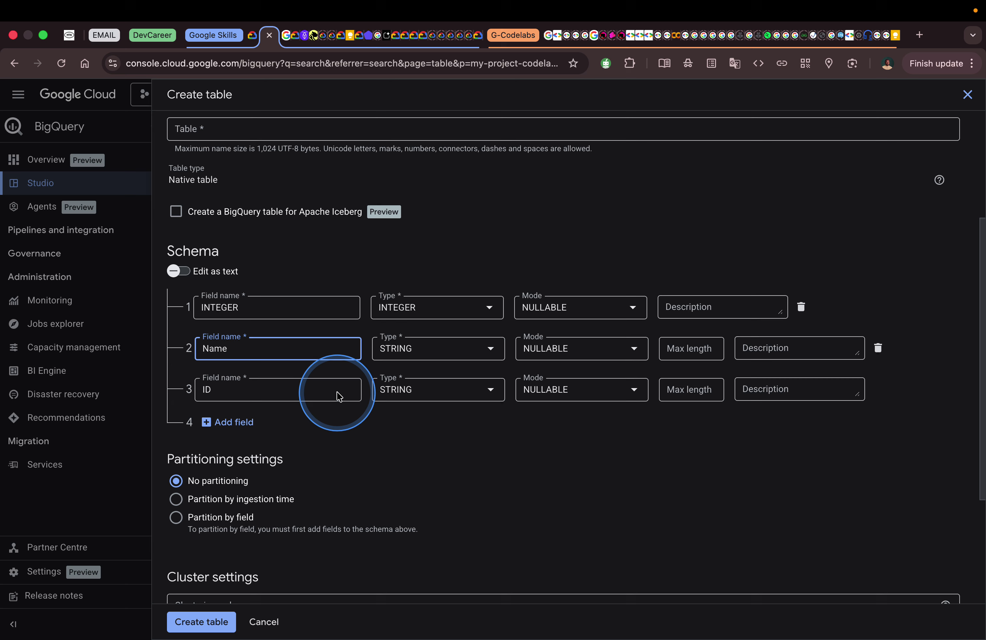
{"action": "left_click", "coordinate": [277, 498]}
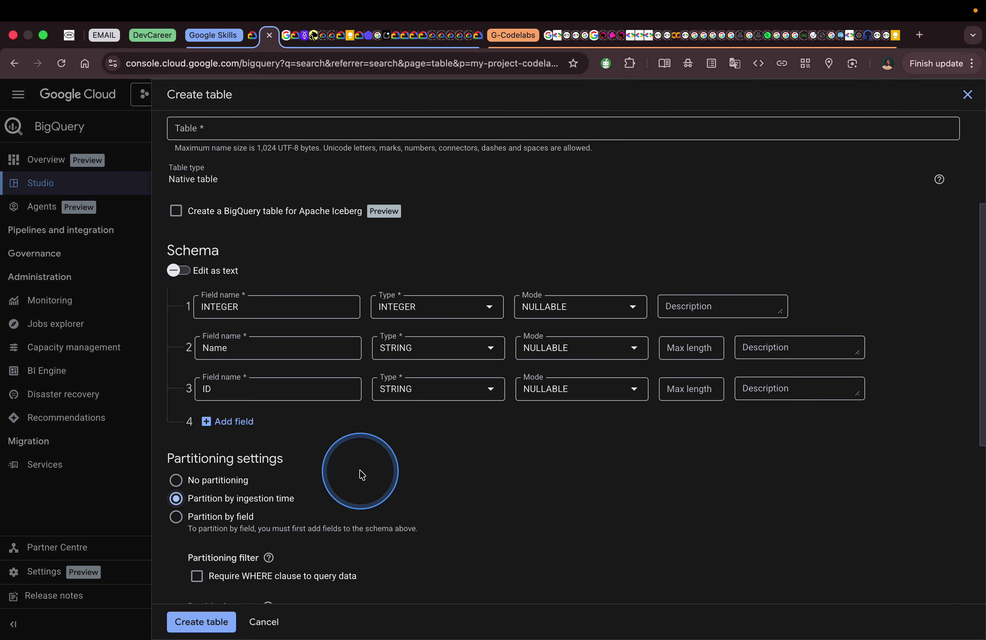
{"action": "scroll", "coordinate": [360, 473], "scroll_direction": "down", "scroll_amount": 4}
{"action": "scroll", "coordinate": [361, 475], "scroll_direction": "down", "scroll_amount": 1}
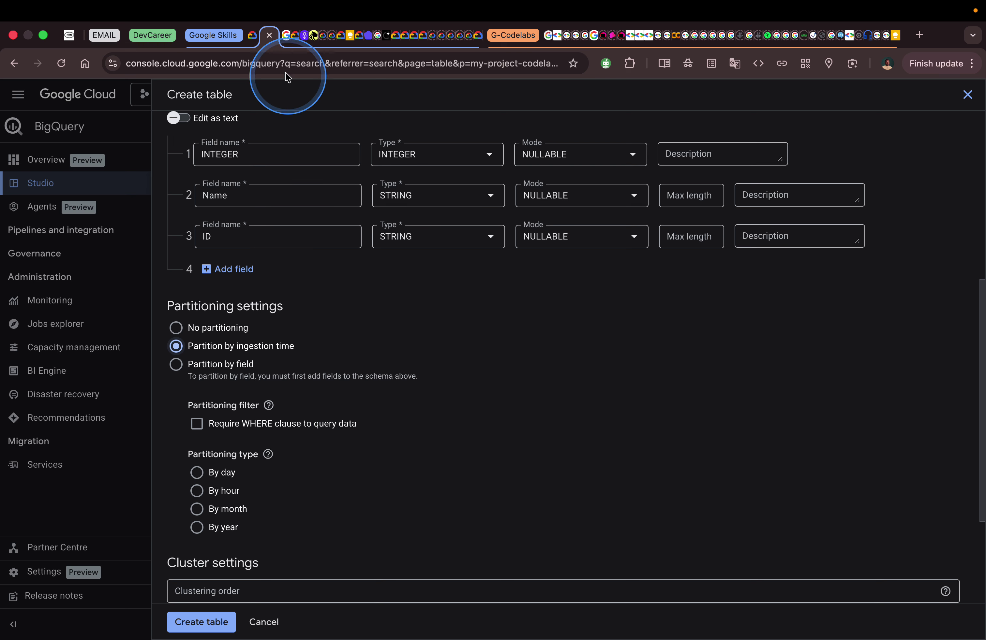
Read steps 2 and 3 of the integer-range instructions in the Google Skills reading, covering partition and cluster settings
{"action": "left_click", "coordinate": [252, 36]}
{"action": "scroll", "coordinate": [353, 320], "scroll_direction": "down", "scroll_amount": 5}
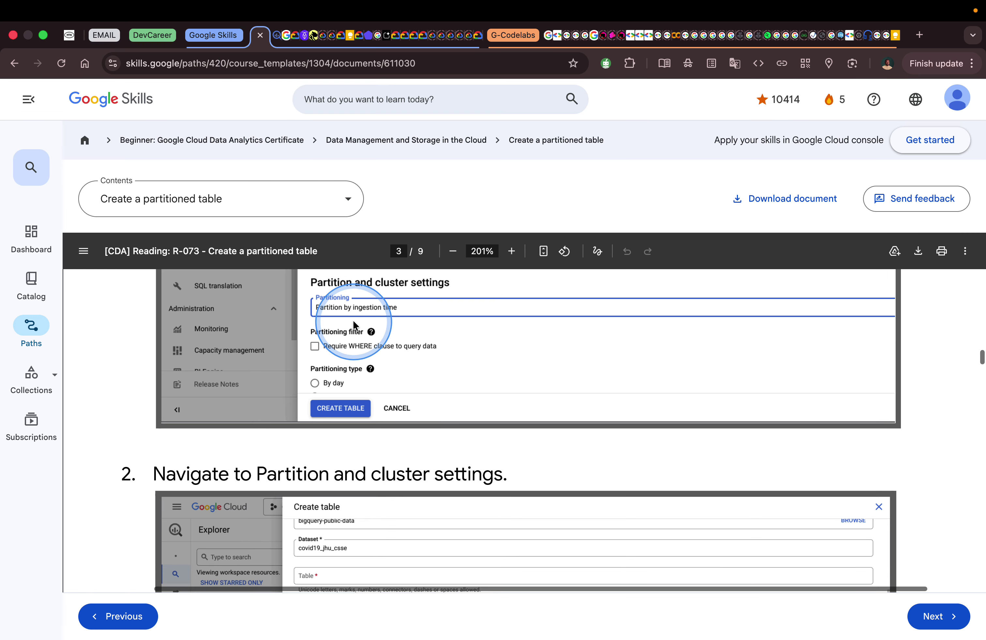
{"action": "scroll", "coordinate": [353, 324], "scroll_direction": "down", "scroll_amount": 2}
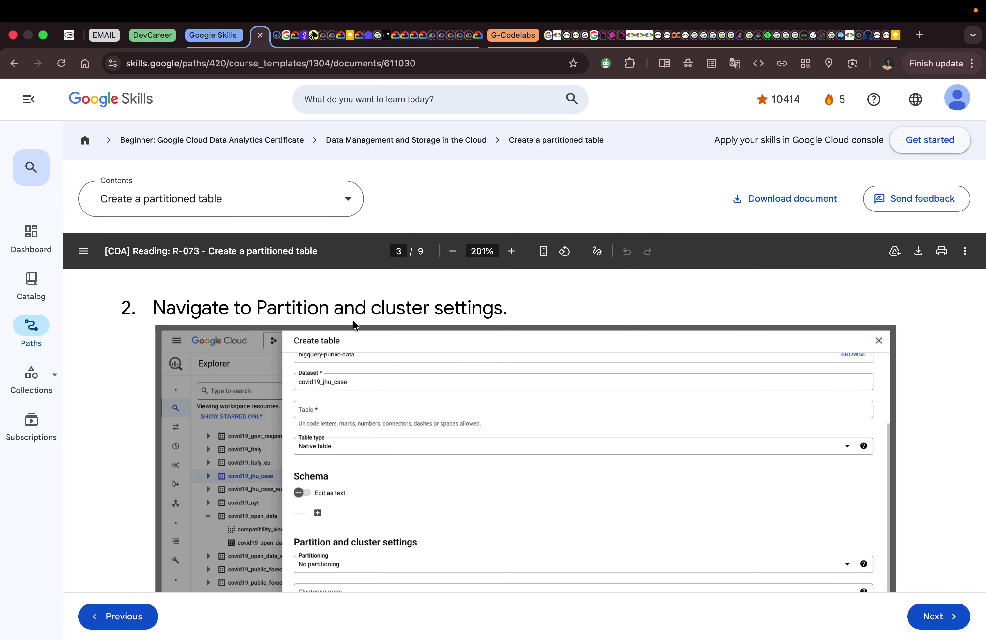
{"action": "scroll", "coordinate": [353, 325], "scroll_direction": "down", "scroll_amount": 4}
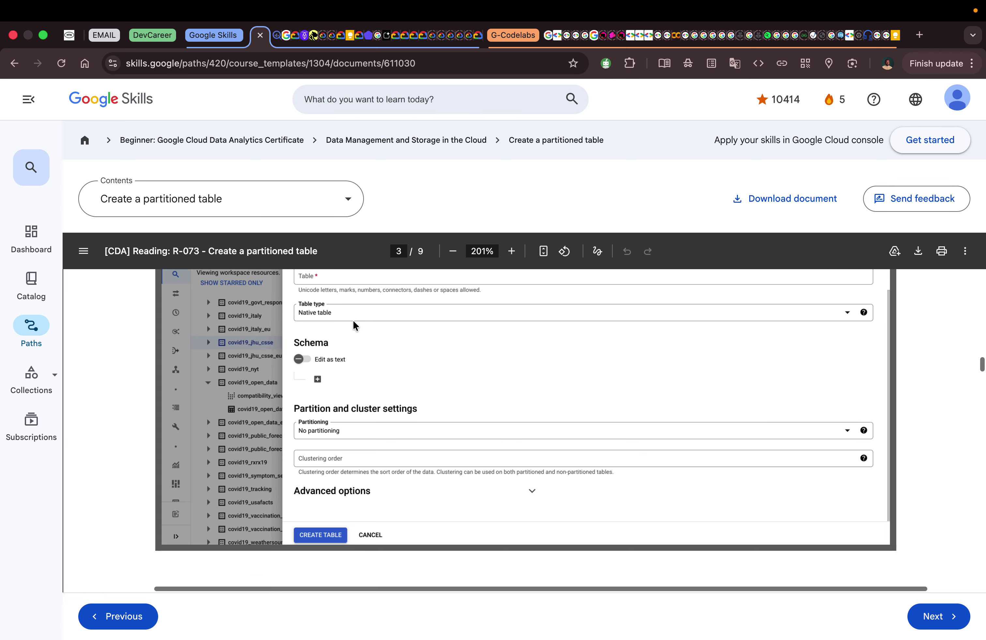
{"action": "scroll", "coordinate": [352, 319], "scroll_direction": "up", "scroll_amount": 9}
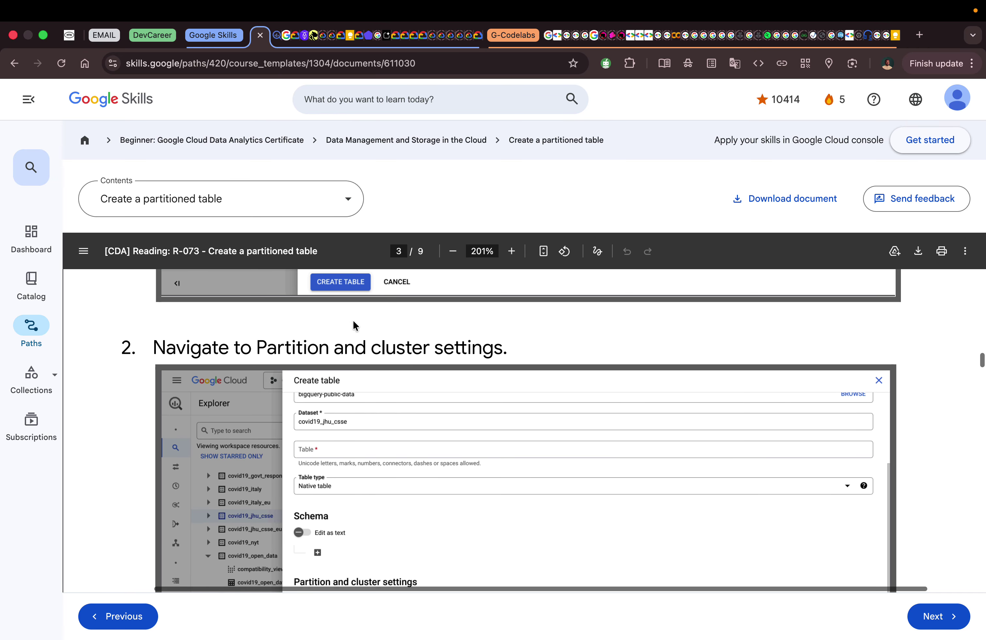
{"action": "scroll", "coordinate": [354, 322], "scroll_direction": "up", "scroll_amount": 12}
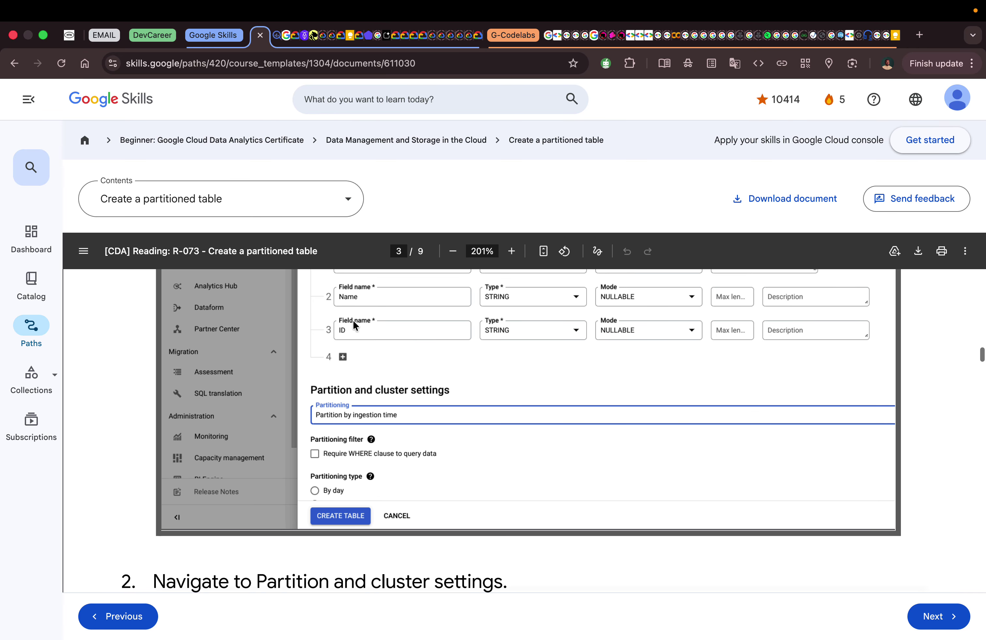
{"action": "scroll", "coordinate": [353, 325], "scroll_direction": "down", "scroll_amount": 8}
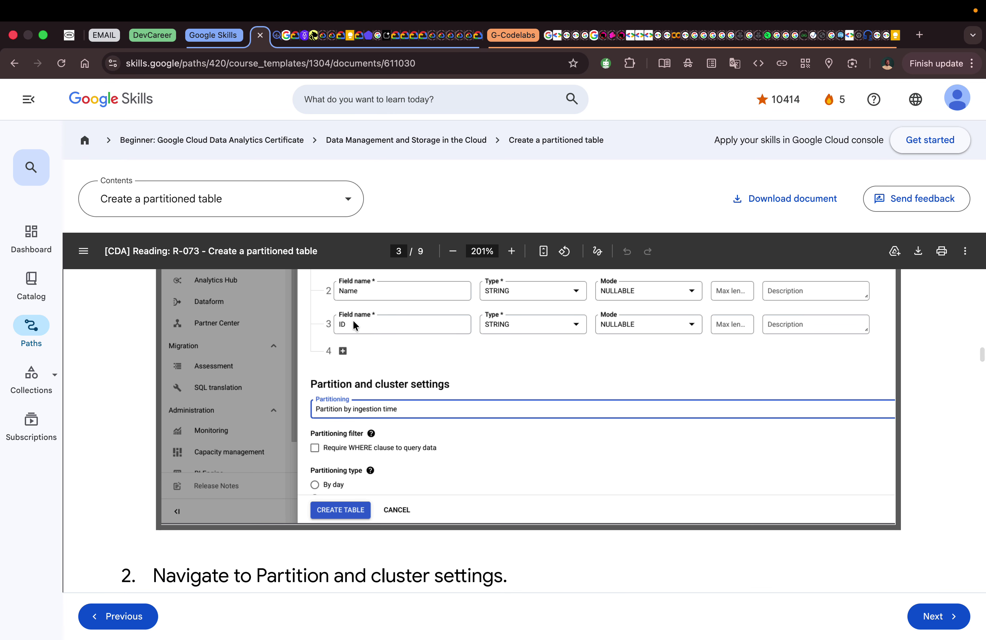
{"action": "scroll", "coordinate": [354, 322], "scroll_direction": "down", "scroll_amount": 5}
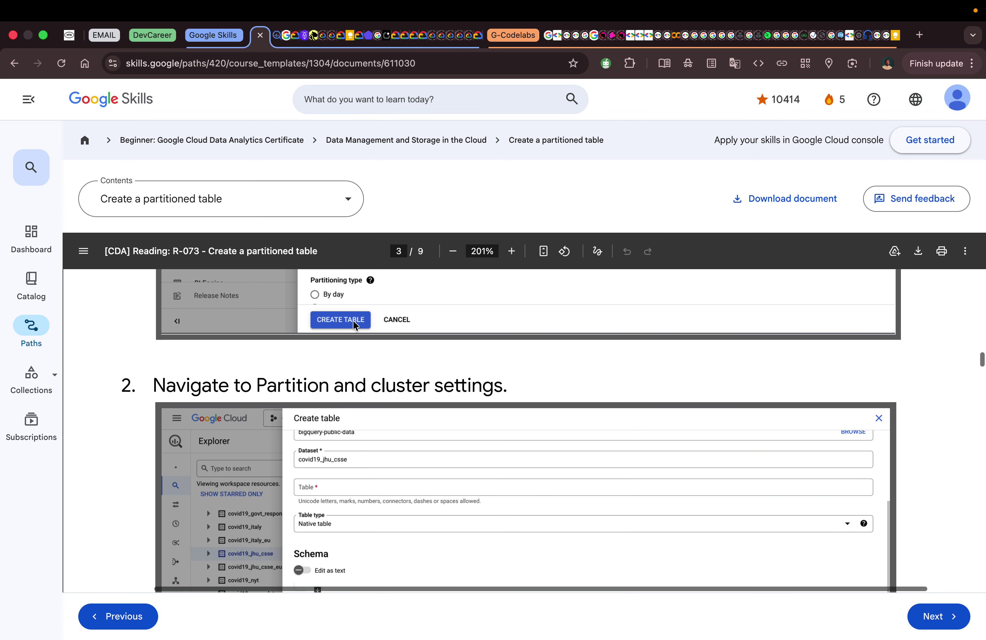
{"action": "scroll", "coordinate": [353, 324], "scroll_direction": "down", "scroll_amount": 5}
{"action": "scroll", "coordinate": [352, 325], "scroll_direction": "down", "scroll_amount": 1}
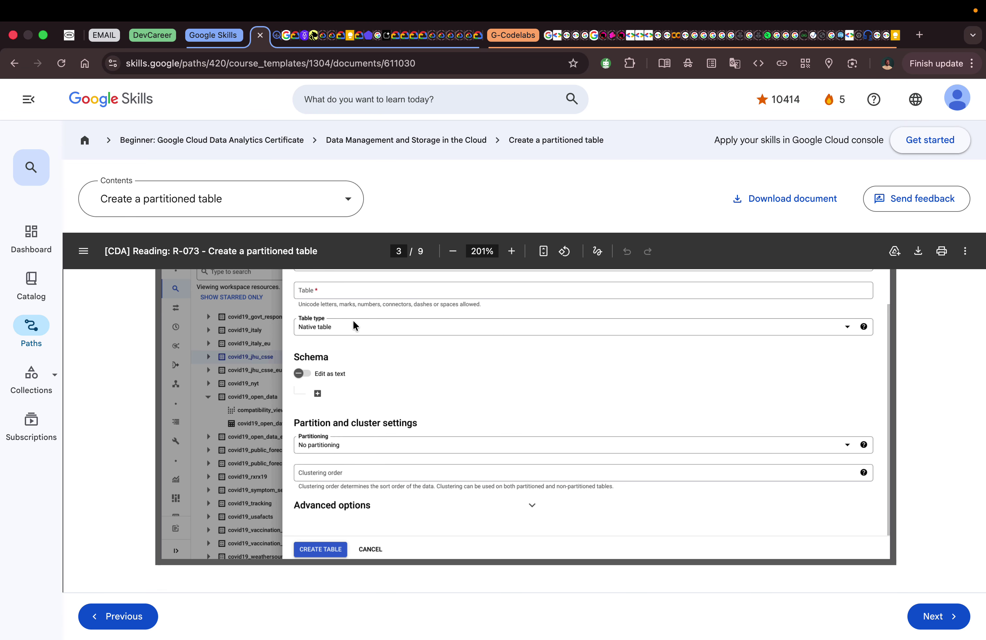
{"action": "scroll", "coordinate": [353, 322], "scroll_direction": "down", "scroll_amount": 10}
{"action": "scroll", "coordinate": [354, 321], "scroll_direction": "down", "scroll_amount": 6}
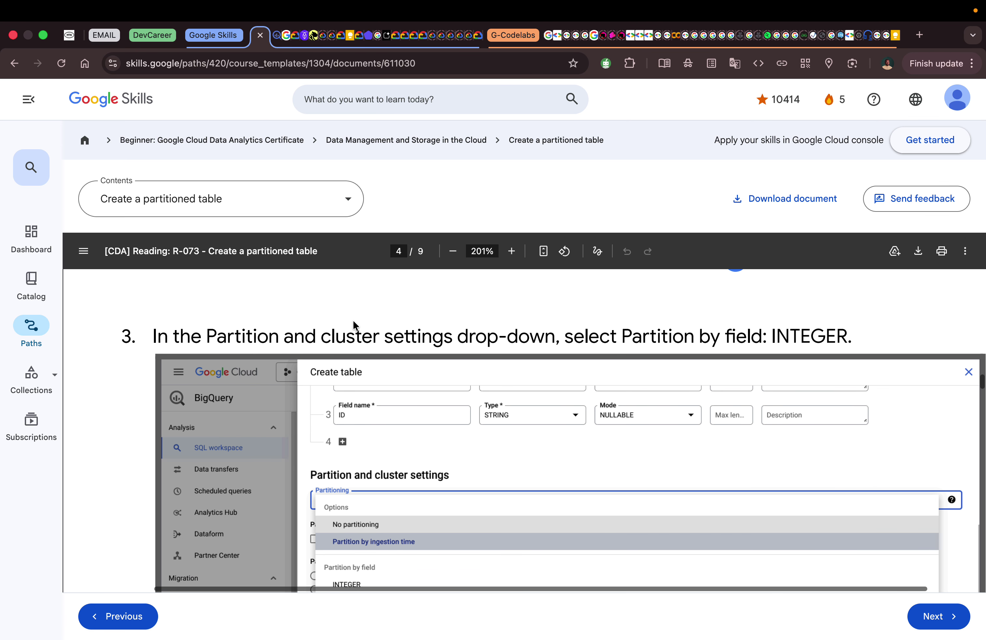
{"action": "scroll", "coordinate": [353, 322], "scroll_direction": "down", "scroll_amount": 1}
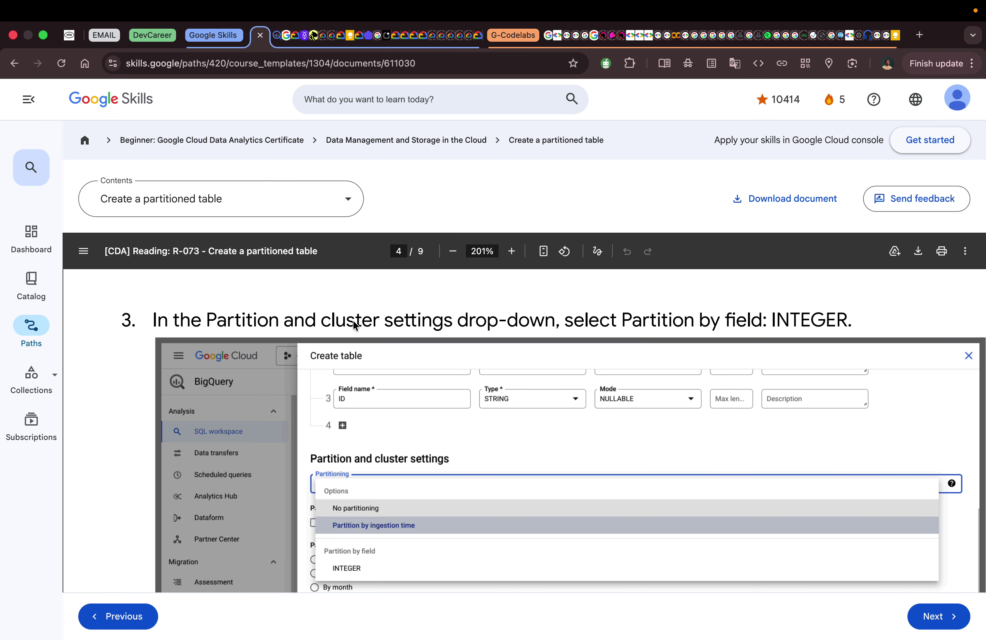
{"action": "scroll", "coordinate": [353, 324], "scroll_direction": "up", "scroll_amount": 4}
Return to BigQuery and review the new table form's partitioning, clustering order, tags and advanced options
{"action": "left_click", "coordinate": [278, 36]}
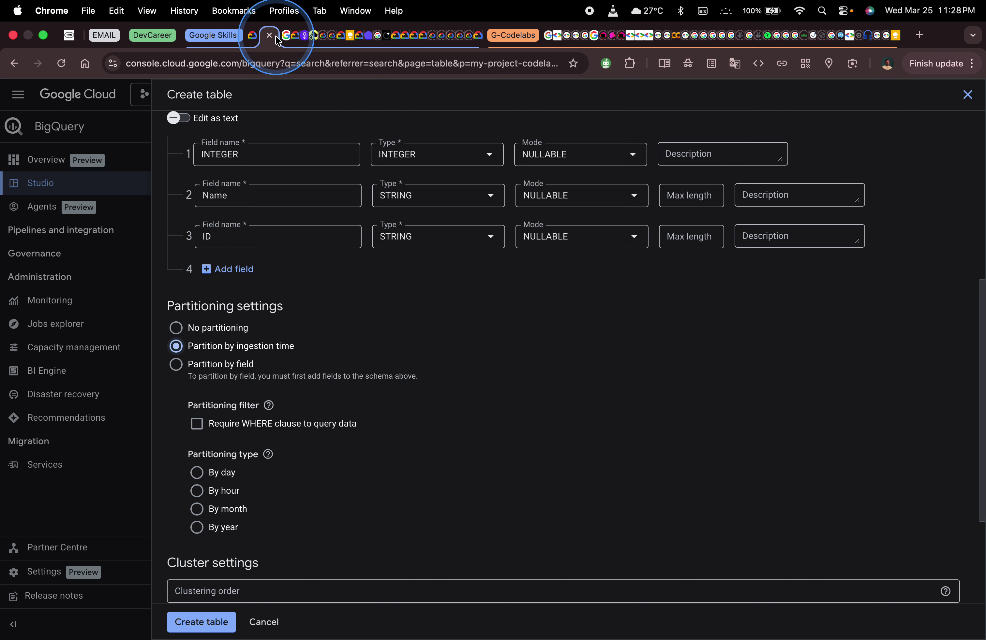
{"action": "left_click", "coordinate": [341, 313]}
{"action": "scroll", "coordinate": [342, 314], "scroll_direction": "down", "scroll_amount": 1}
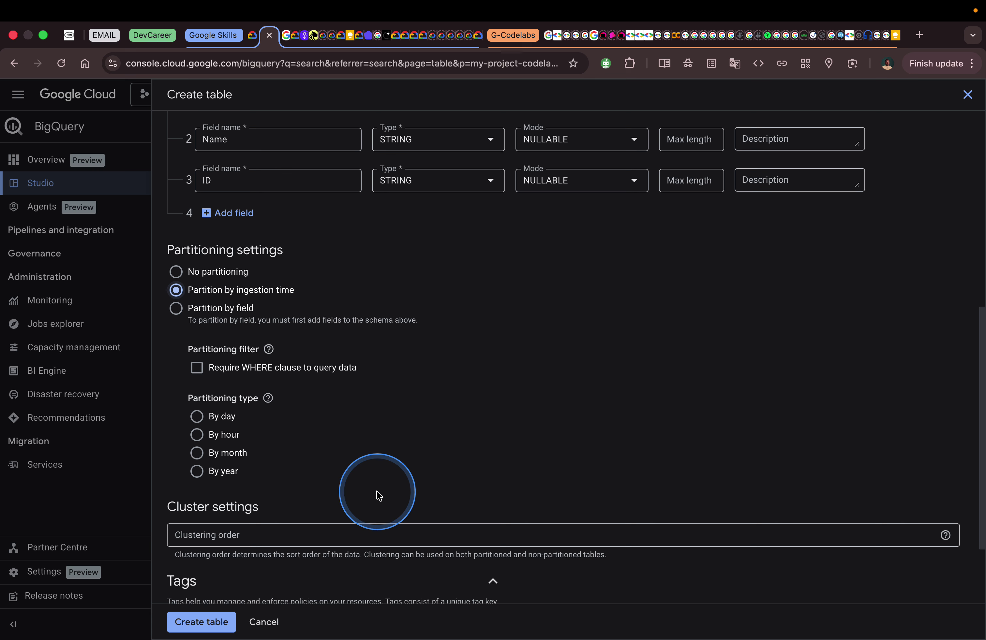
{"action": "left_click", "coordinate": [379, 533]}
{"action": "scroll", "coordinate": [422, 472], "scroll_direction": "down", "scroll_amount": 5}
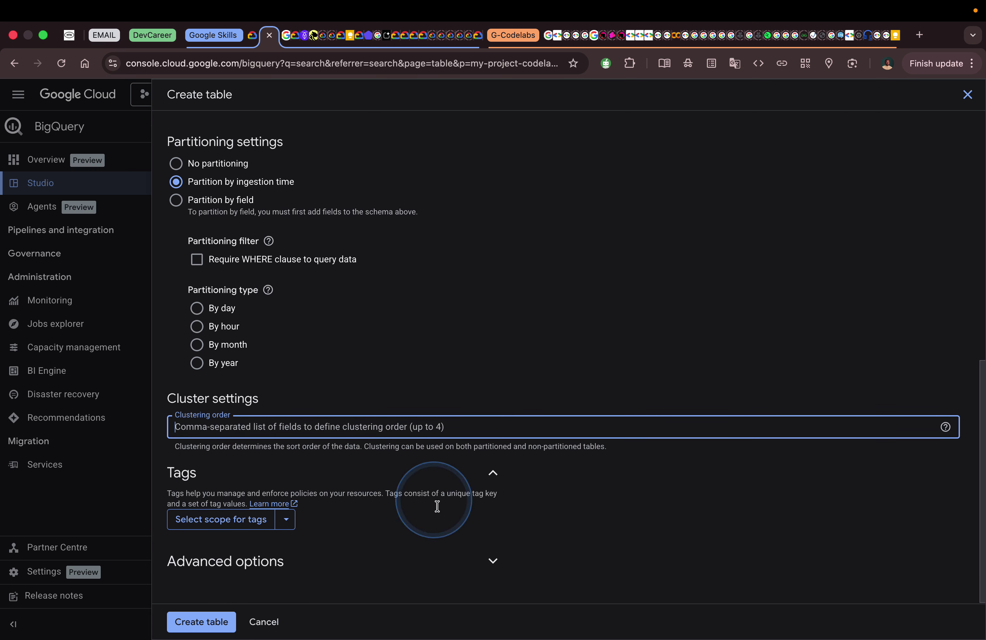
{"action": "left_click", "coordinate": [492, 560]}
{"action": "scroll", "coordinate": [505, 499], "scroll_direction": "down", "scroll_amount": 3}
{"action": "scroll", "coordinate": [510, 486], "scroll_direction": "down", "scroll_amount": 9}
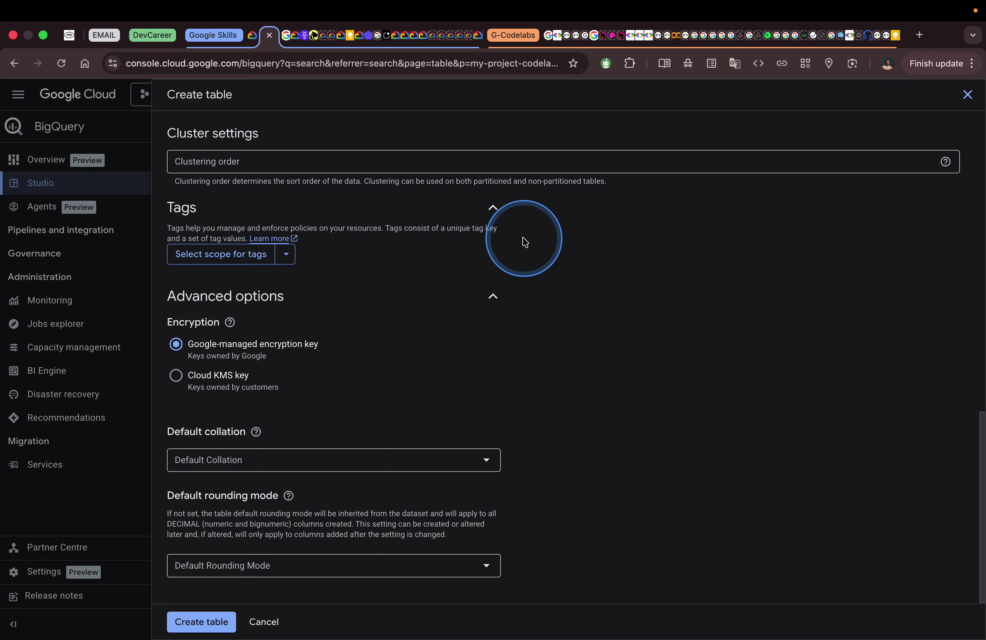
{"action": "scroll", "coordinate": [507, 216], "scroll_direction": "up", "scroll_amount": 9}
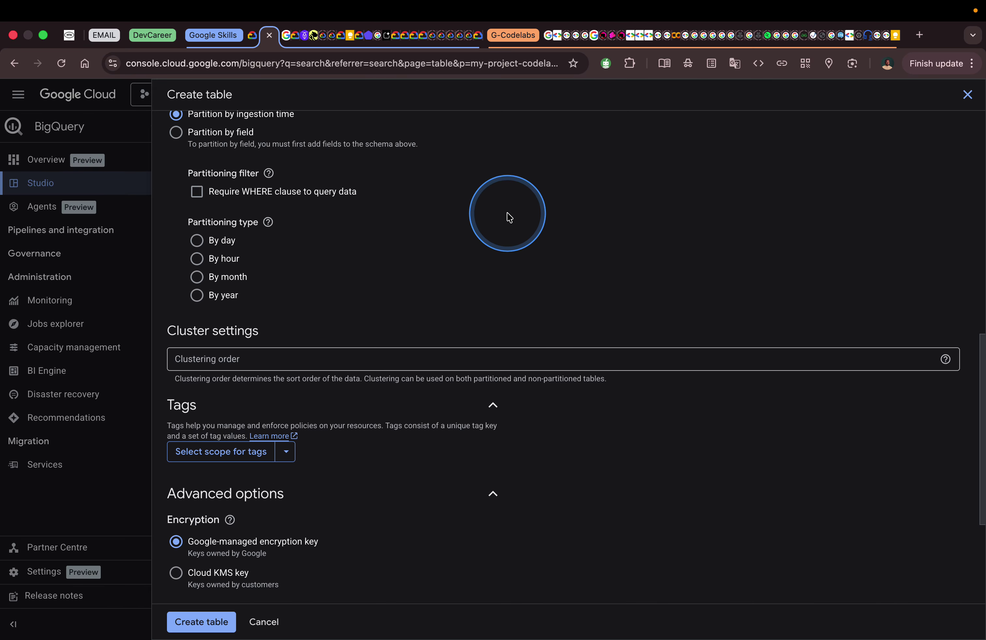
{"action": "left_click", "coordinate": [492, 501]}
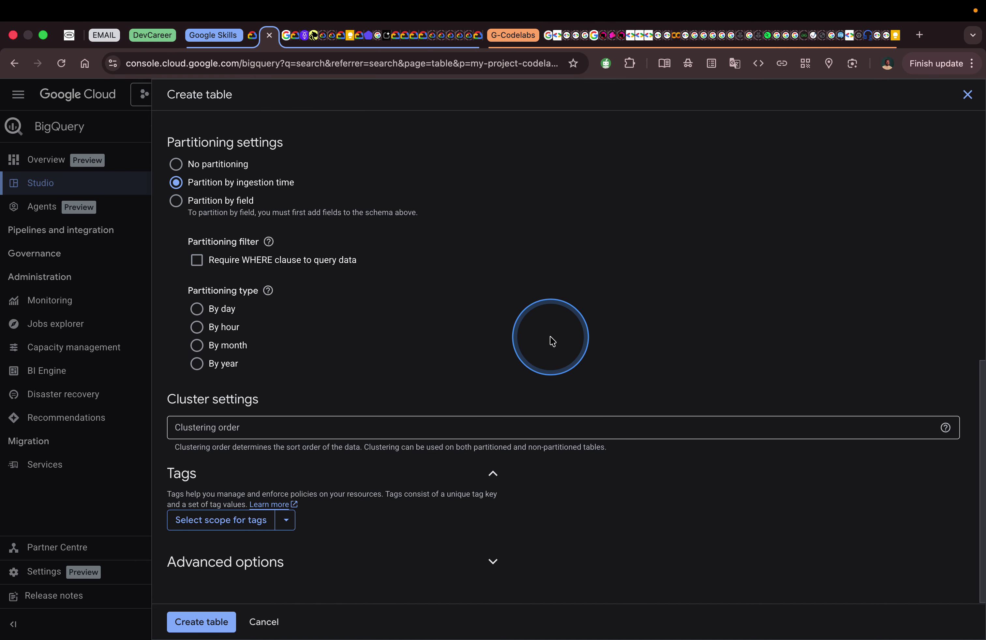
Set the new table's partitioning to Partition by field, and switch back to step 3 of the Google Skills reading
{"action": "scroll", "coordinate": [550, 342], "scroll_direction": "up", "scroll_amount": 3}
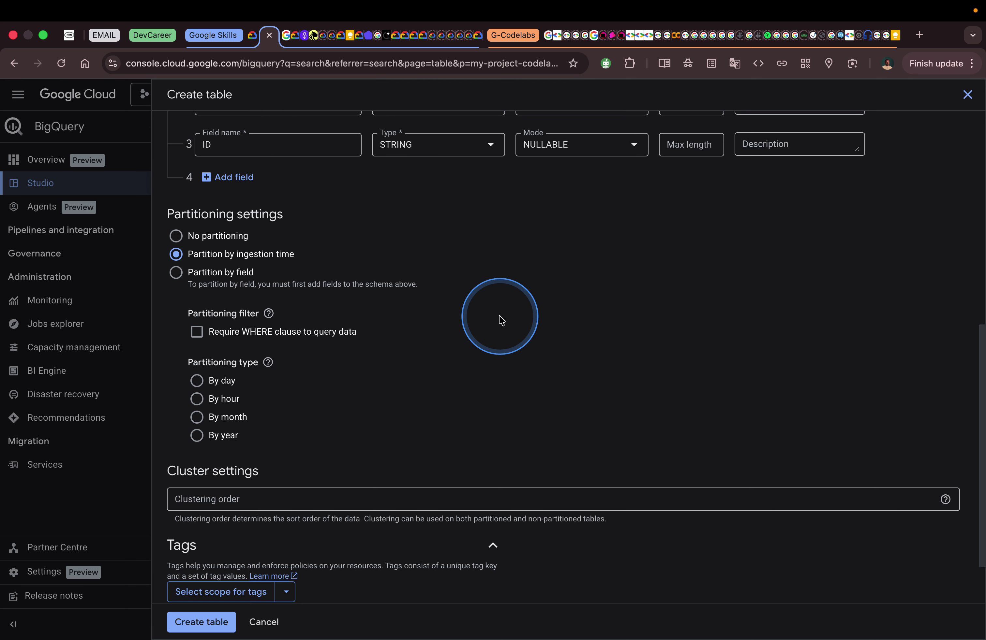
{"action": "left_click", "coordinate": [224, 282]}
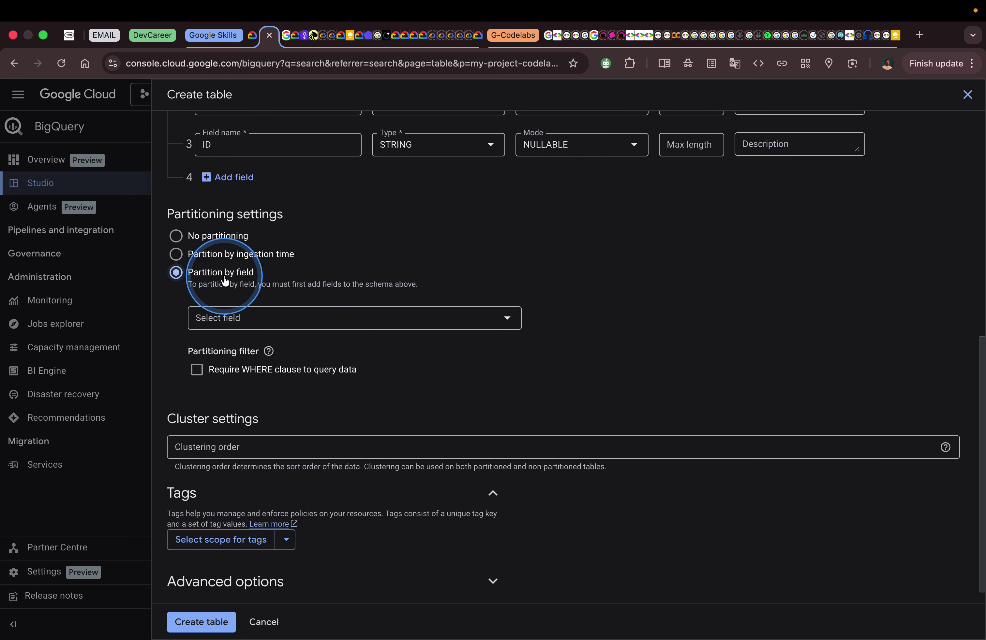
{"action": "left_click", "coordinate": [253, 37]}
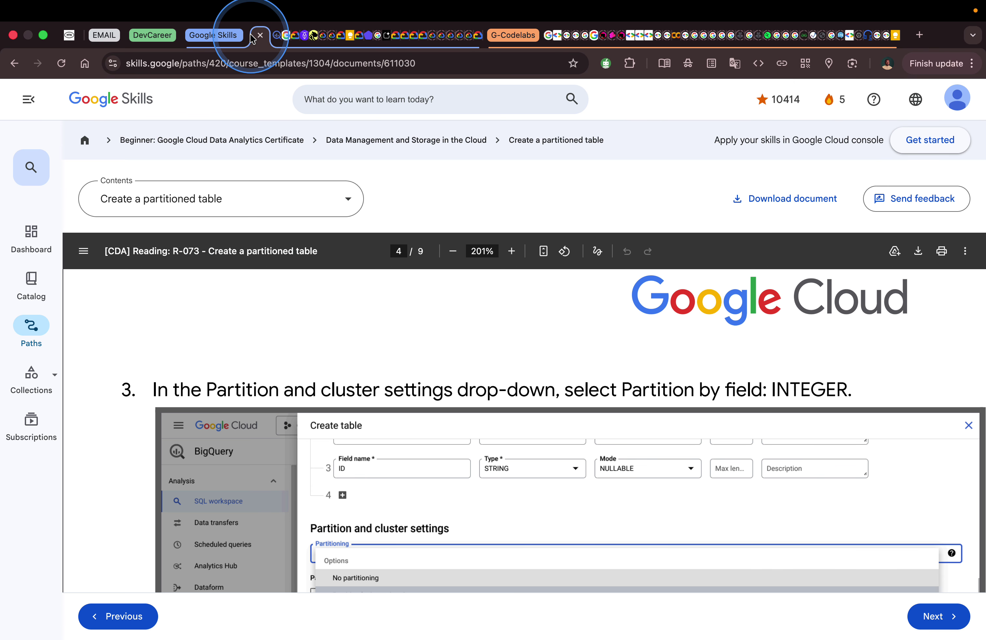
Read steps 3 and 4 of the integer-range instructions and the note explaining Start, End and Interval
{"action": "scroll", "coordinate": [373, 357], "scroll_direction": "down", "scroll_amount": 3}
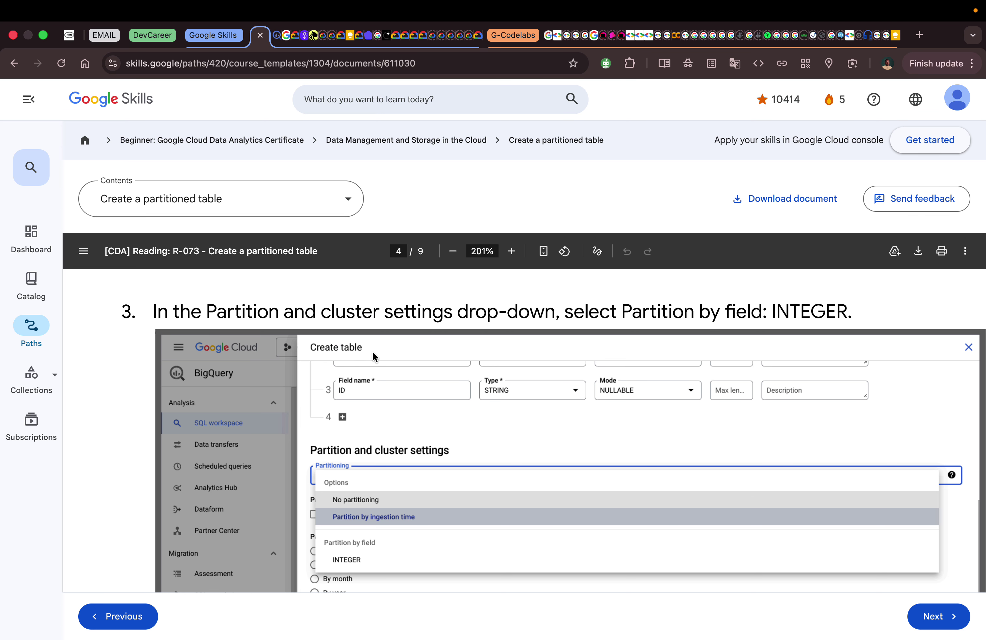
{"action": "scroll", "coordinate": [373, 354], "scroll_direction": "down", "scroll_amount": 8}
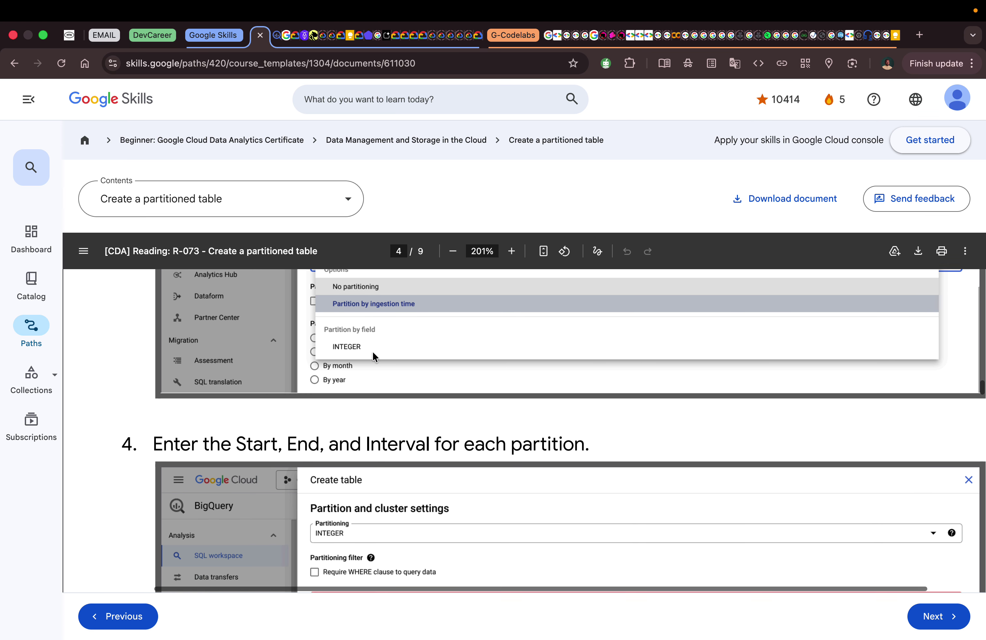
{"action": "scroll", "coordinate": [373, 354], "scroll_direction": "down", "scroll_amount": 1}
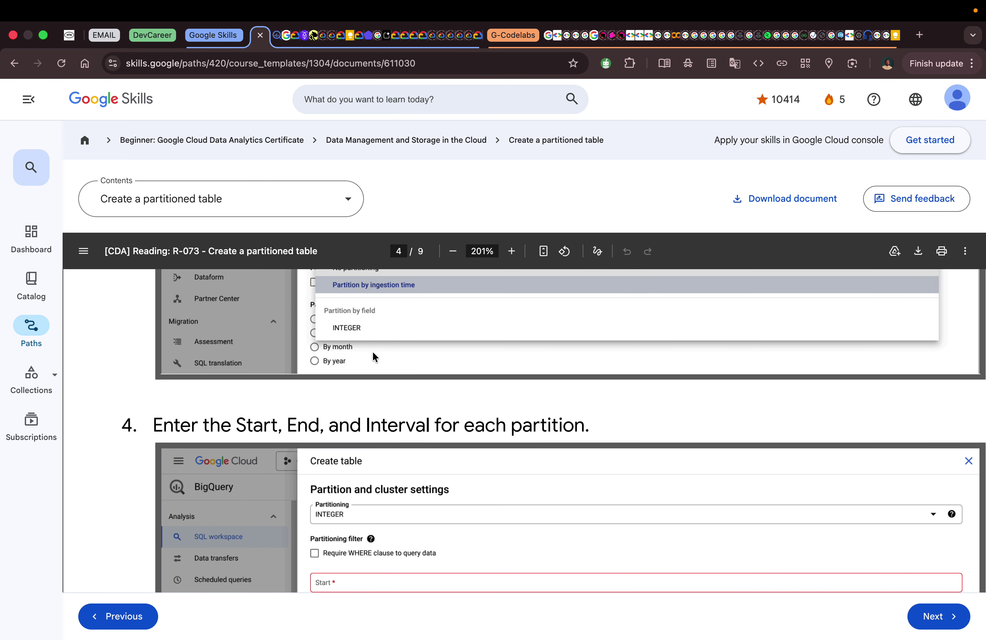
{"action": "scroll", "coordinate": [373, 353], "scroll_direction": "down", "scroll_amount": 4}
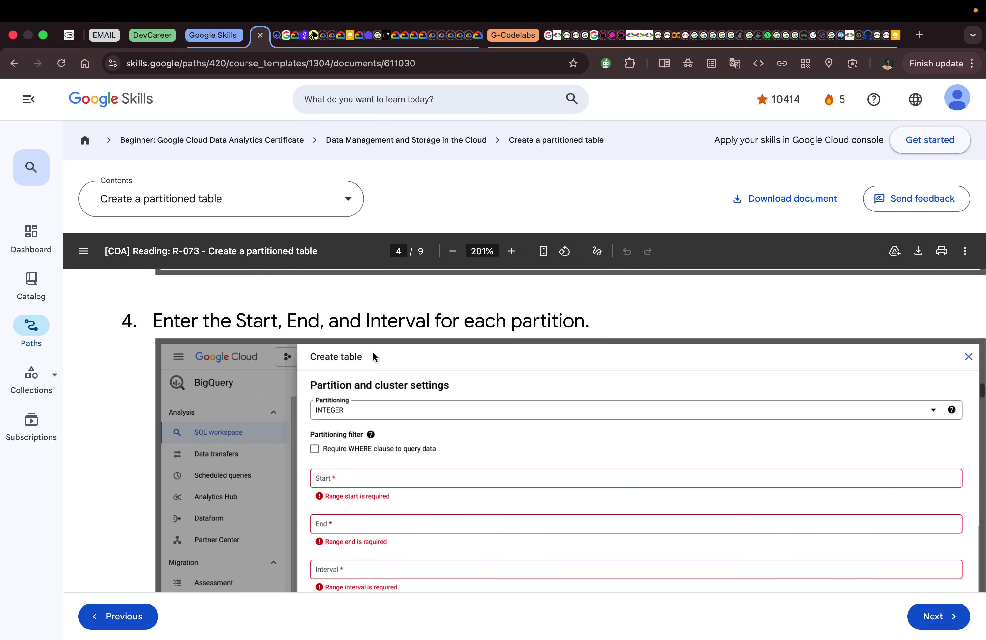
{"action": "scroll", "coordinate": [373, 352], "scroll_direction": "down", "scroll_amount": 2}
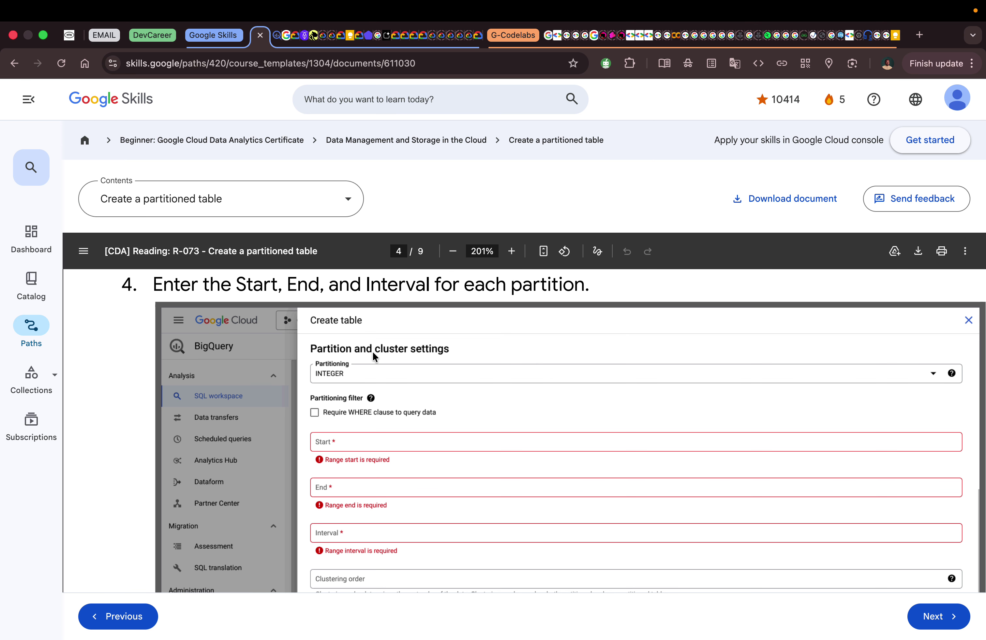
{"action": "scroll", "coordinate": [373, 353], "scroll_direction": "down", "scroll_amount": 3}
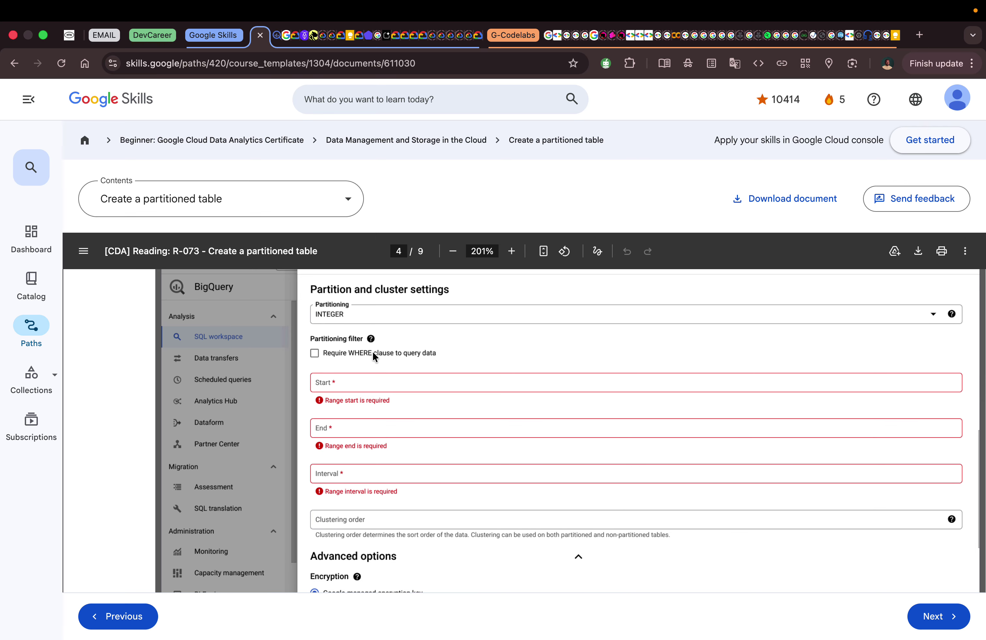
{"action": "scroll", "coordinate": [373, 352], "scroll_direction": "down", "scroll_amount": 1}
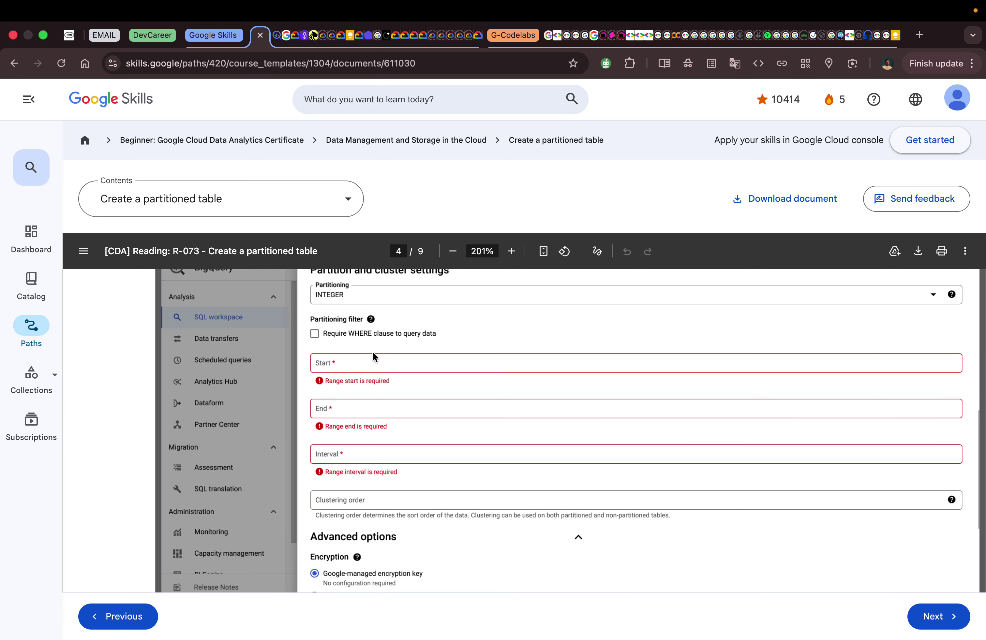
{"action": "scroll", "coordinate": [373, 353], "scroll_direction": "down", "scroll_amount": 8}
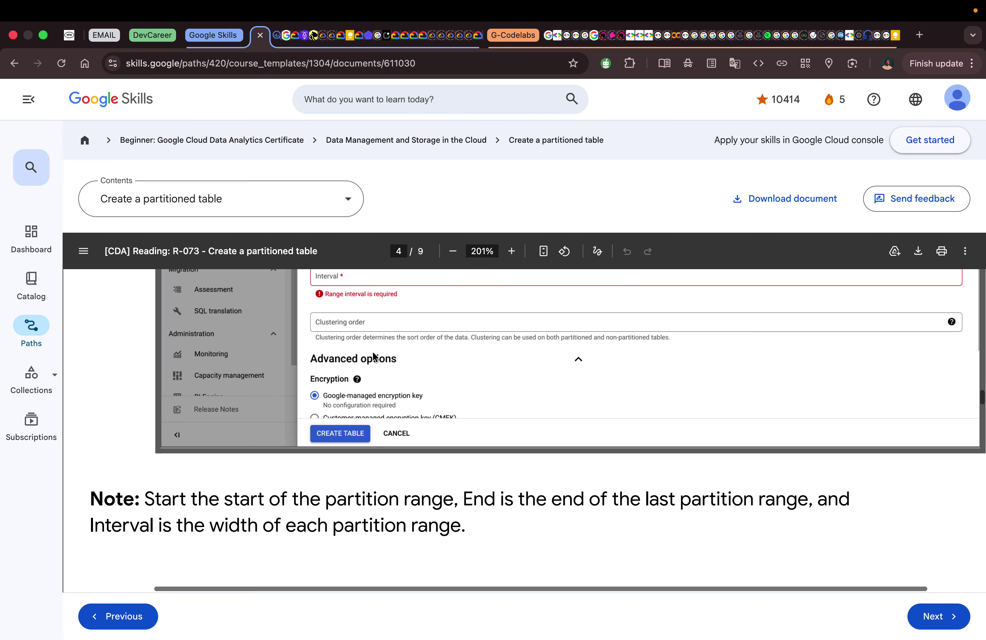
{"action": "scroll", "coordinate": [372, 352], "scroll_direction": "up", "scroll_amount": 2}
{"action": "scroll", "coordinate": [372, 351], "scroll_direction": "down", "scroll_amount": 2}
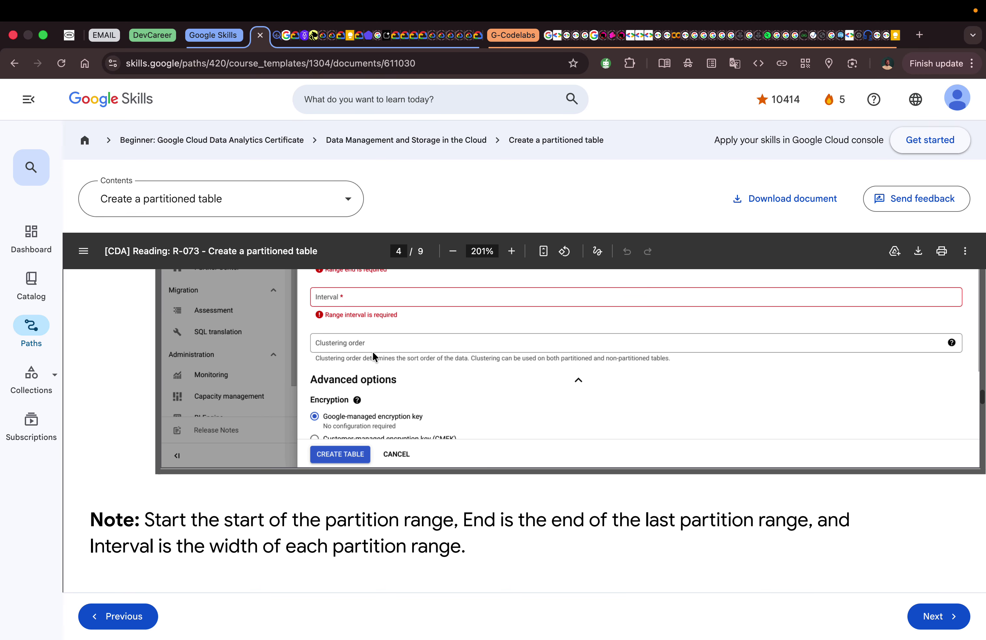
{"action": "left_click", "coordinate": [433, 239]}
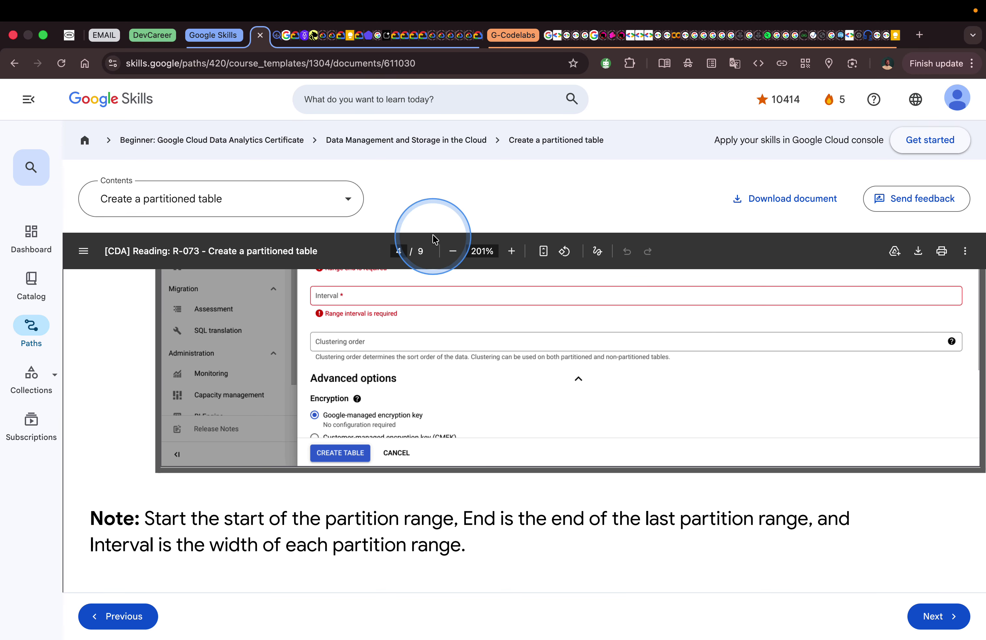
Return to BigQuery and select INTEGER as the new table's partitioning field
{"action": "left_click", "coordinate": [274, 36]}
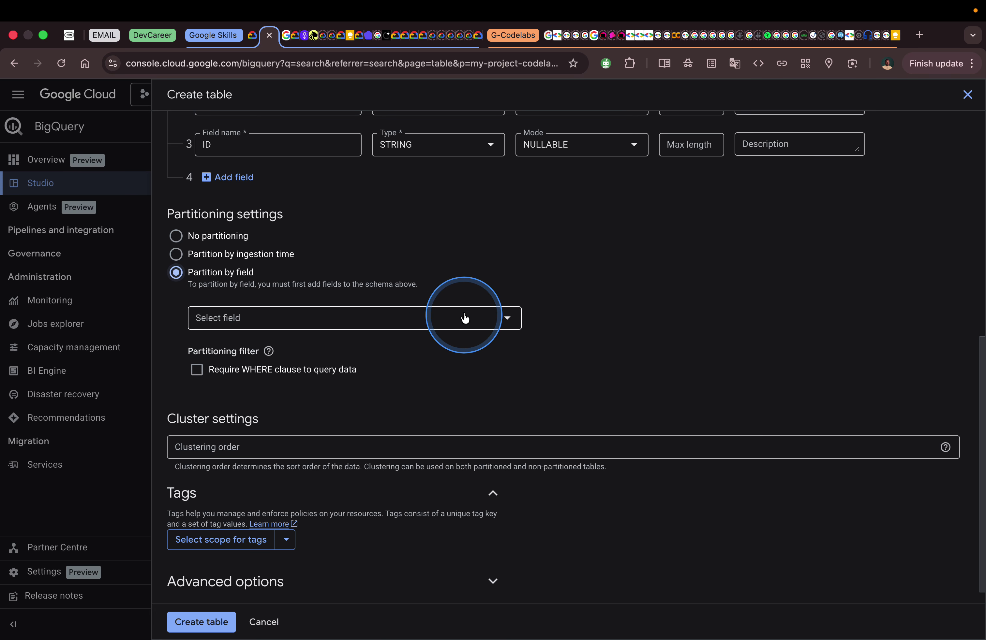
{"action": "left_click", "coordinate": [448, 315]}
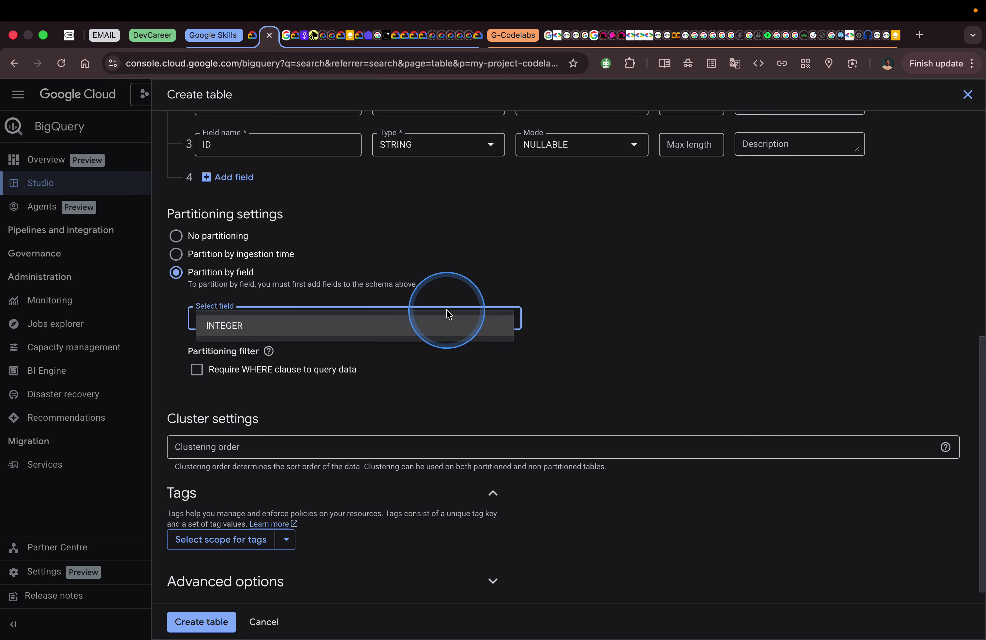
{"action": "left_click", "coordinate": [436, 329]}
{"action": "scroll", "coordinate": [499, 346], "scroll_direction": "down", "scroll_amount": 3}
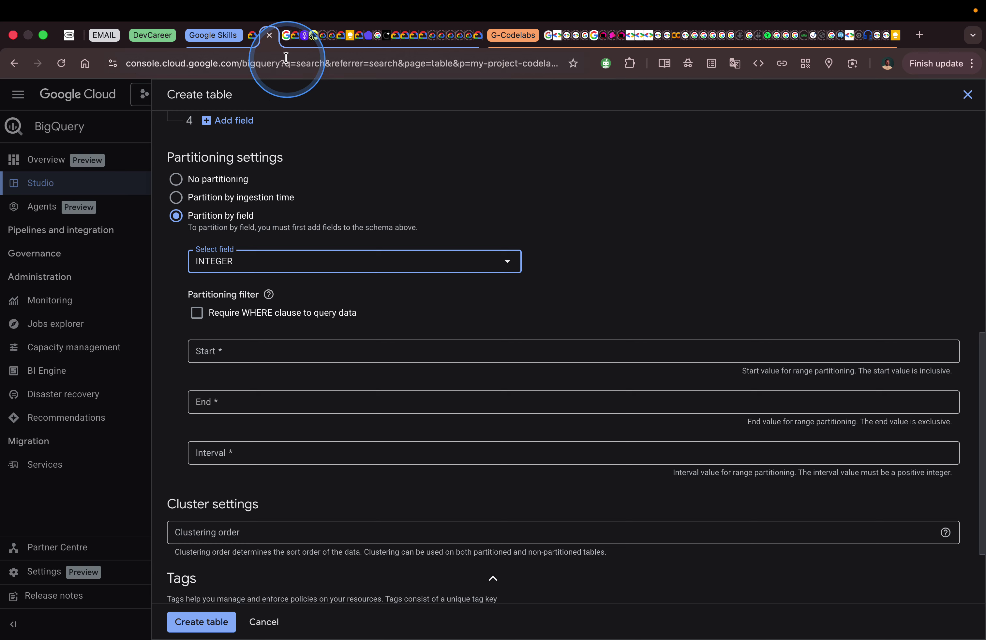
Switch to the Google Skills reading and review the Start, End and Interval note and step 5 on creating the table
{"action": "left_click", "coordinate": [252, 36]}
{"action": "scroll", "coordinate": [375, 310], "scroll_direction": "down", "scroll_amount": 2}
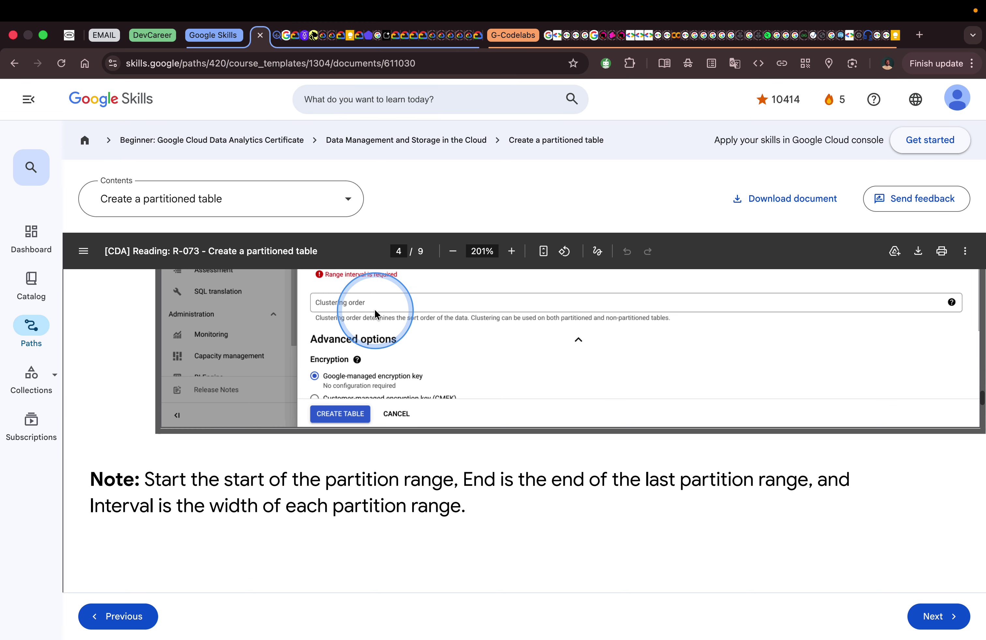
{"action": "scroll", "coordinate": [375, 310], "scroll_direction": "up", "scroll_amount": 3}
{"action": "scroll", "coordinate": [375, 310], "scroll_direction": "down", "scroll_amount": 2}
{"action": "scroll", "coordinate": [375, 310], "scroll_direction": "down", "scroll_amount": 3}
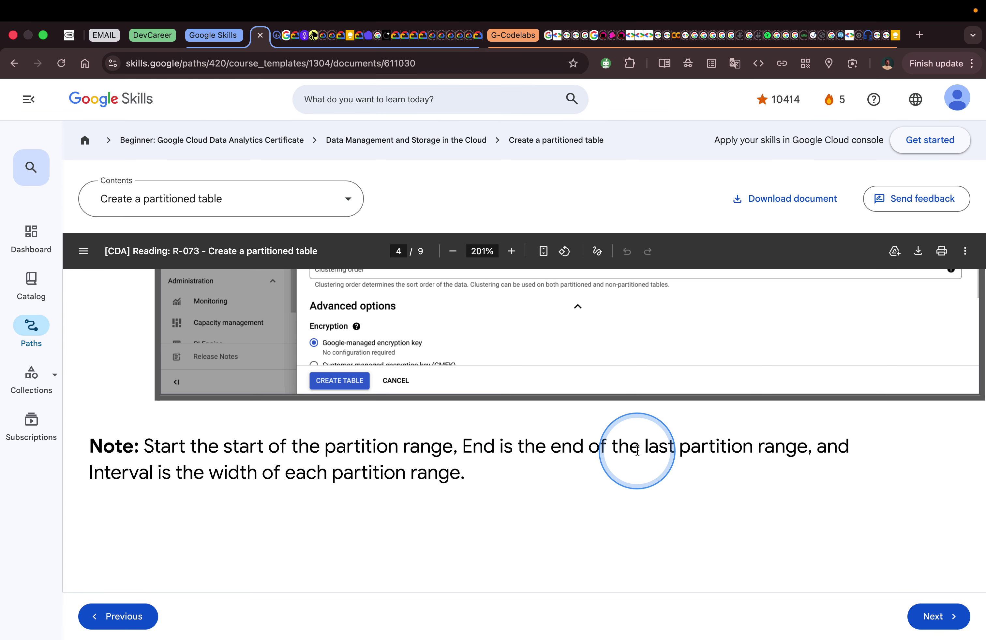
{"action": "scroll", "coordinate": [496, 445], "scroll_direction": "down", "scroll_amount": 3}
{"action": "scroll", "coordinate": [495, 450], "scroll_direction": "up", "scroll_amount": 8}
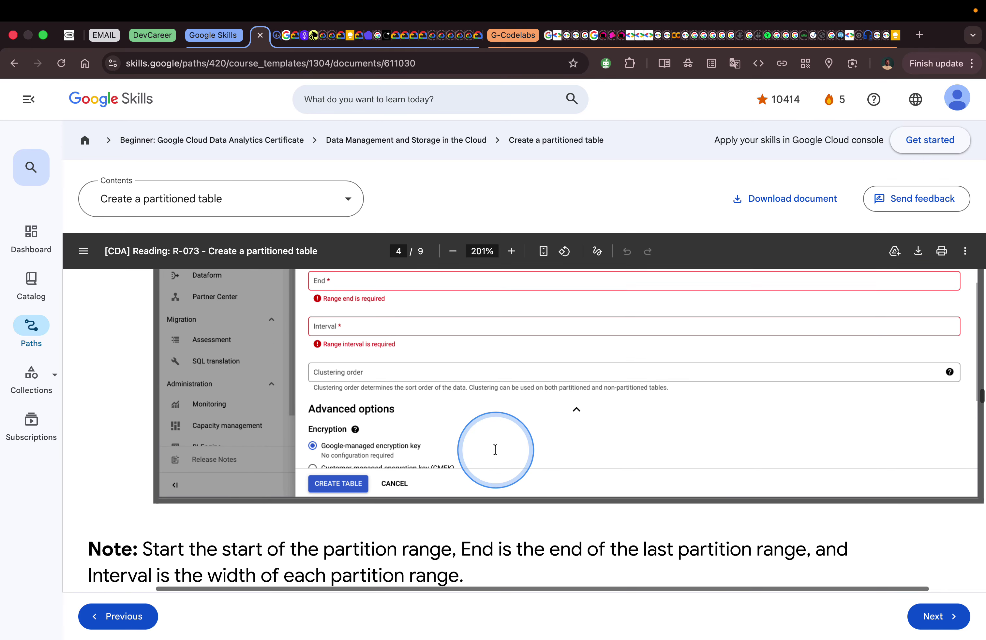
{"action": "scroll", "coordinate": [495, 449], "scroll_direction": "up", "scroll_amount": 4}
{"action": "scroll", "coordinate": [495, 450], "scroll_direction": "down", "scroll_amount": 20}
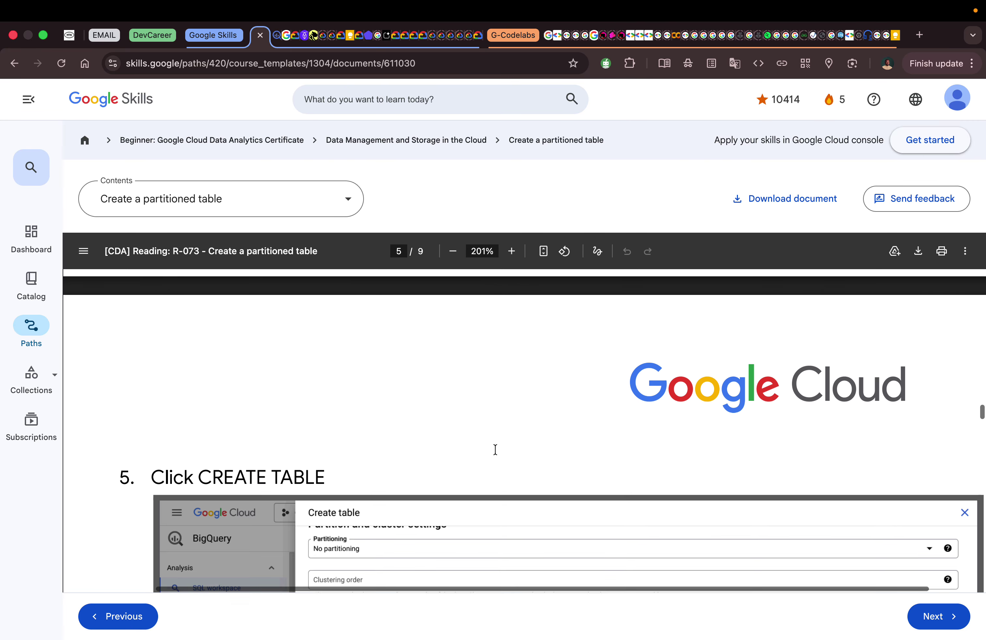
{"action": "scroll", "coordinate": [494, 450], "scroll_direction": "down", "scroll_amount": 10}
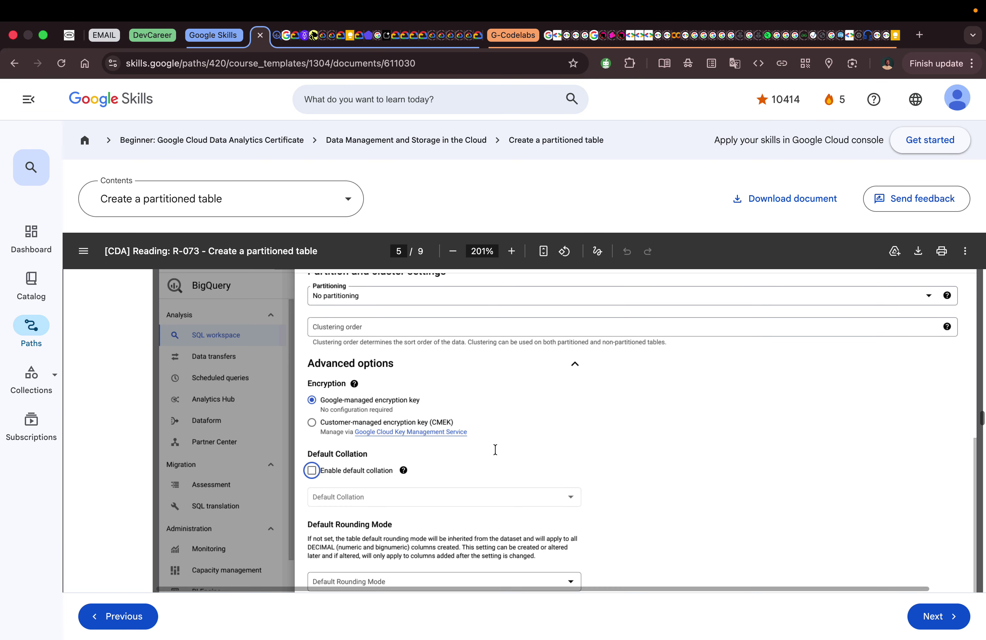
{"action": "scroll", "coordinate": [495, 450], "scroll_direction": "up", "scroll_amount": 4}
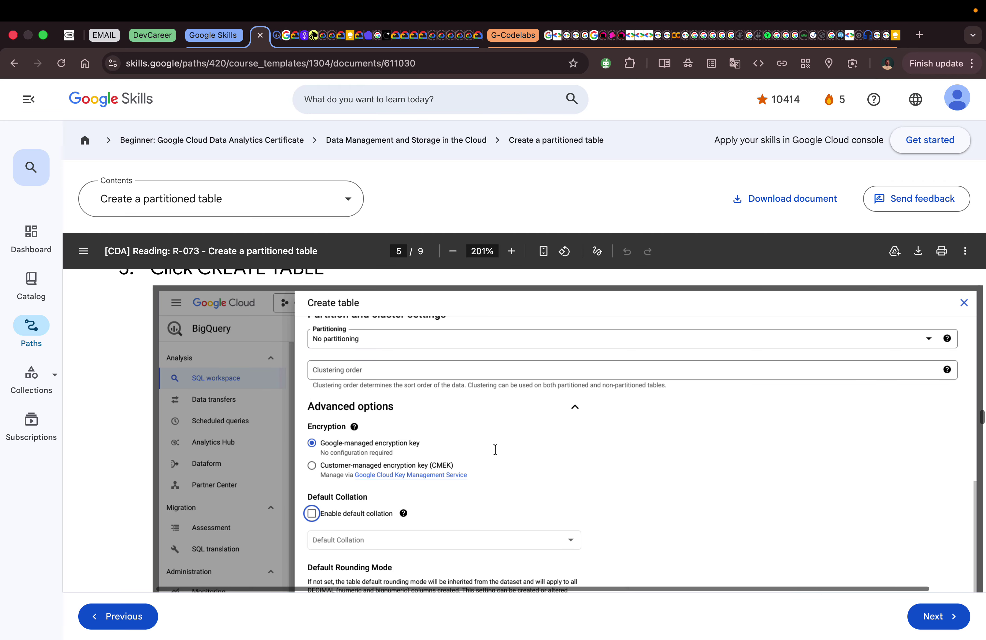
{"action": "scroll", "coordinate": [495, 449], "scroll_direction": "down", "scroll_amount": 3}
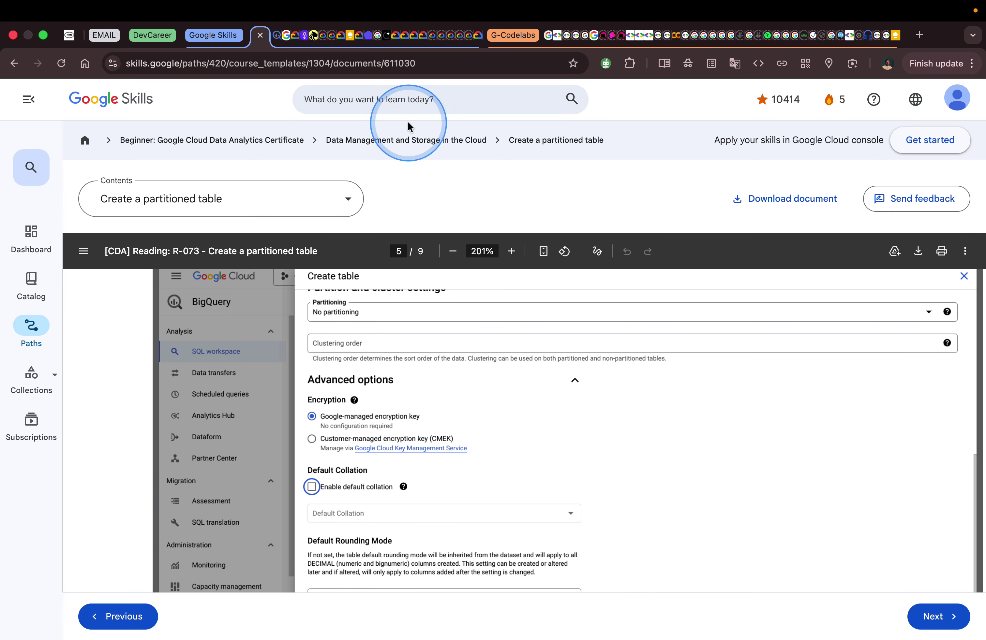
Return to BigQuery, expand the new table's advanced options, and review its encryption, collation, rounding mode and integer-range settings
{"action": "left_click", "coordinate": [275, 35]}
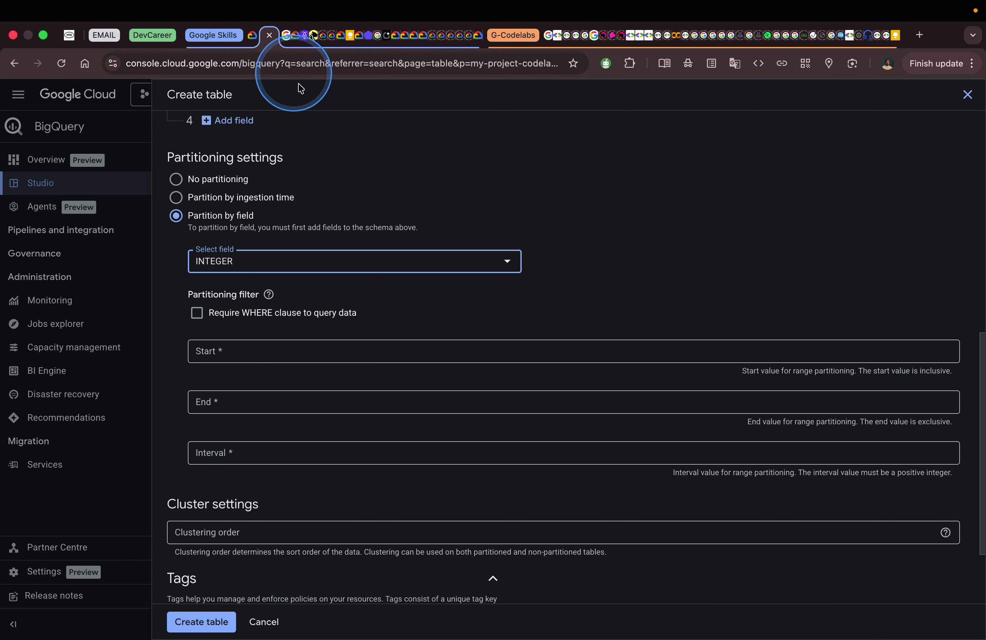
{"action": "scroll", "coordinate": [433, 323], "scroll_direction": "down", "scroll_amount": 5}
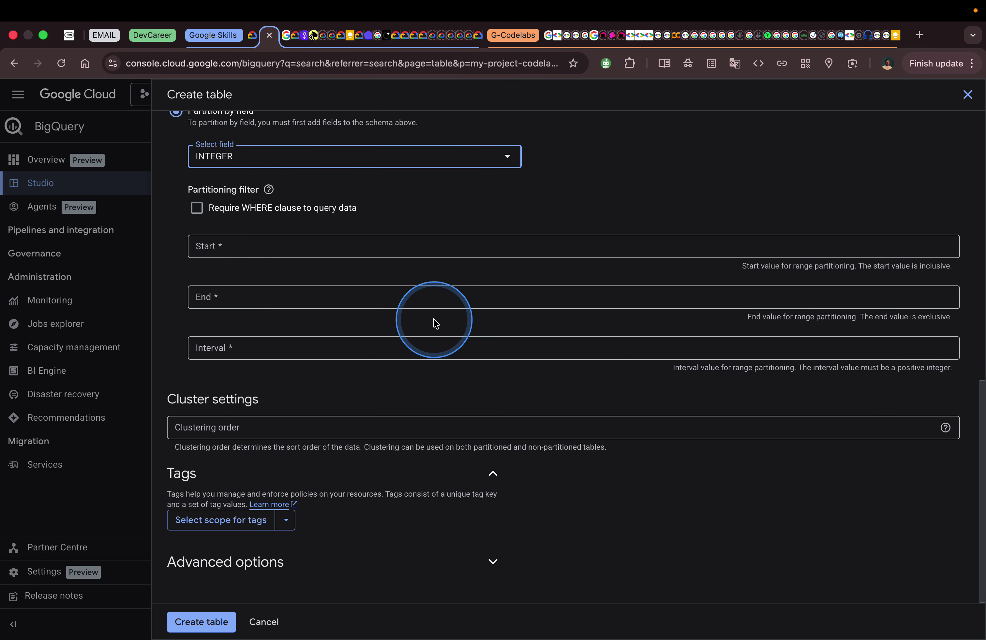
{"action": "left_click", "coordinate": [492, 562]}
{"action": "scroll", "coordinate": [550, 499], "scroll_direction": "down", "scroll_amount": 5}
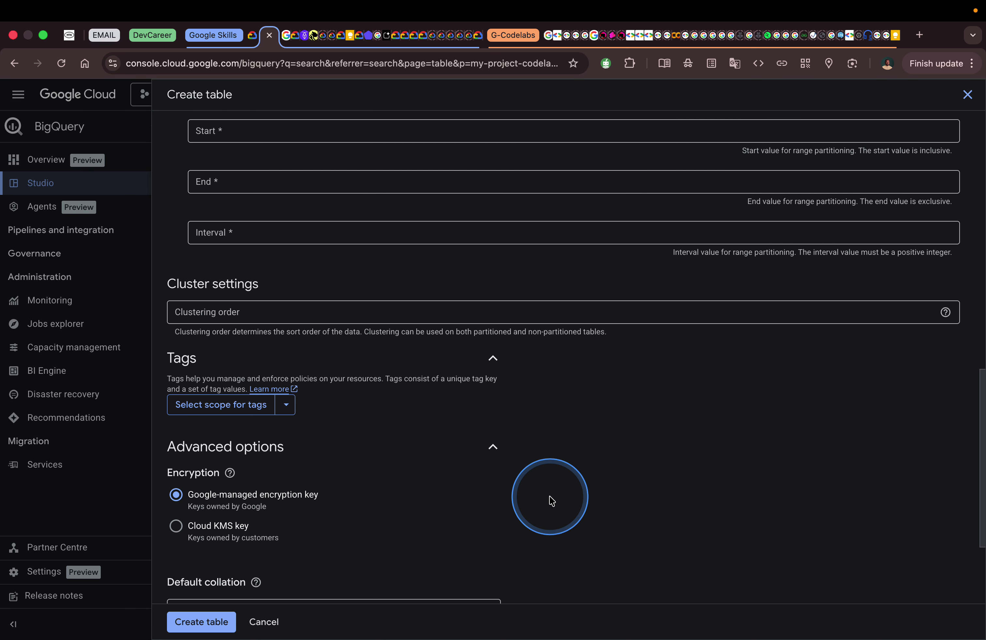
{"action": "scroll", "coordinate": [551, 502], "scroll_direction": "down", "scroll_amount": 3}
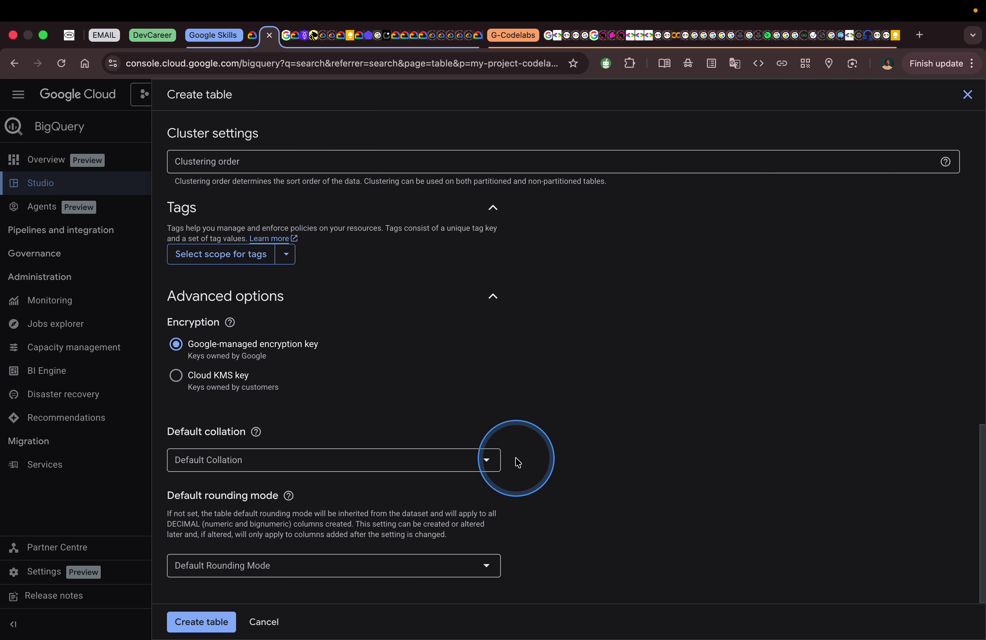
{"action": "scroll", "coordinate": [516, 428], "scroll_direction": "up", "scroll_amount": 10}
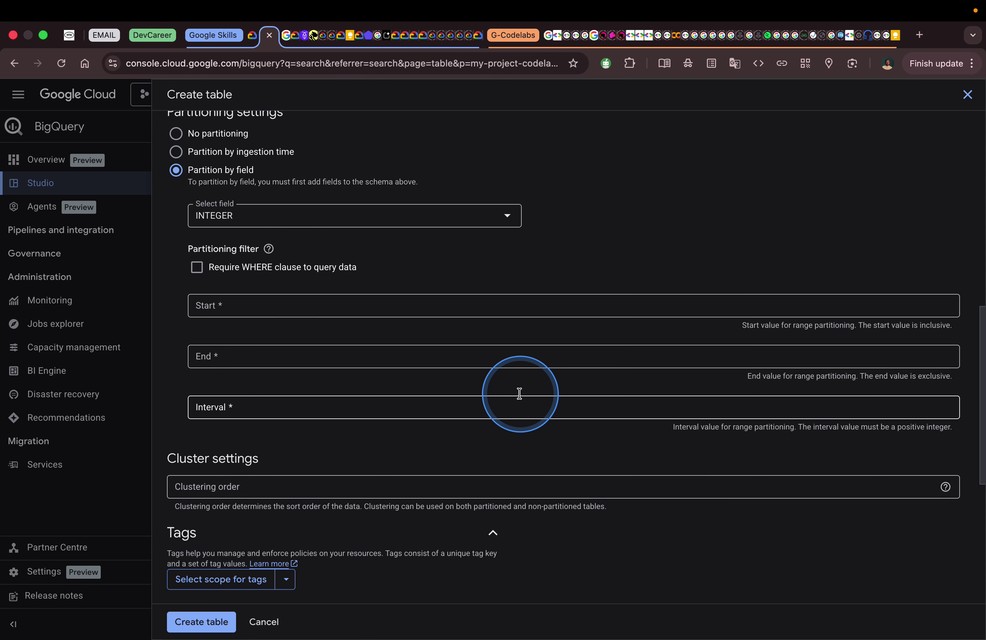
{"action": "scroll", "coordinate": [520, 394], "scroll_direction": "up", "scroll_amount": 1}
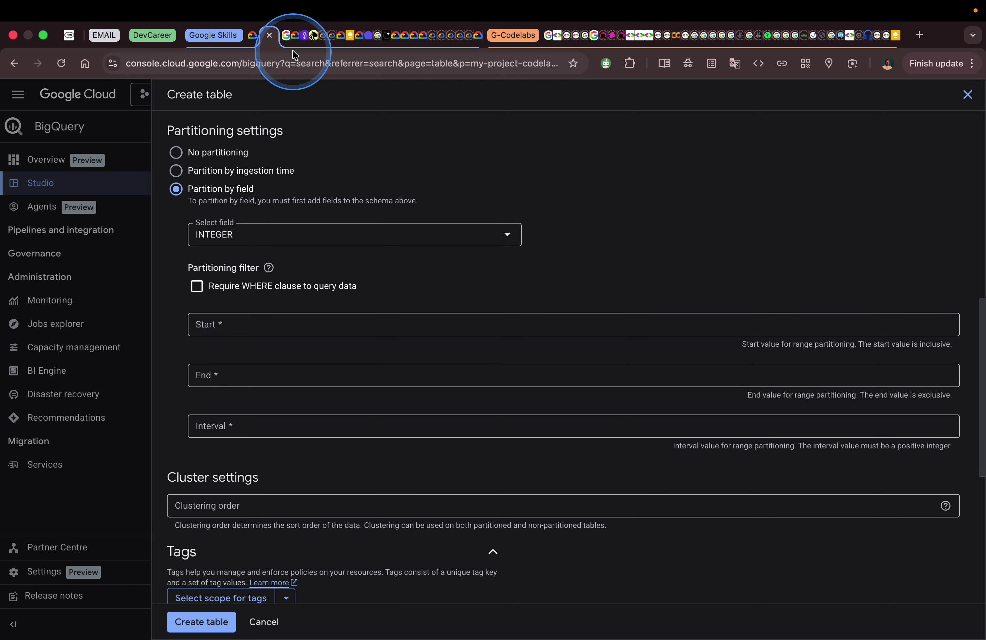
Switch to the Google Skills reading and read the ingestion-time partitioned table instructions through to the start of the time-unit table section
{"action": "left_click", "coordinate": [253, 39]}
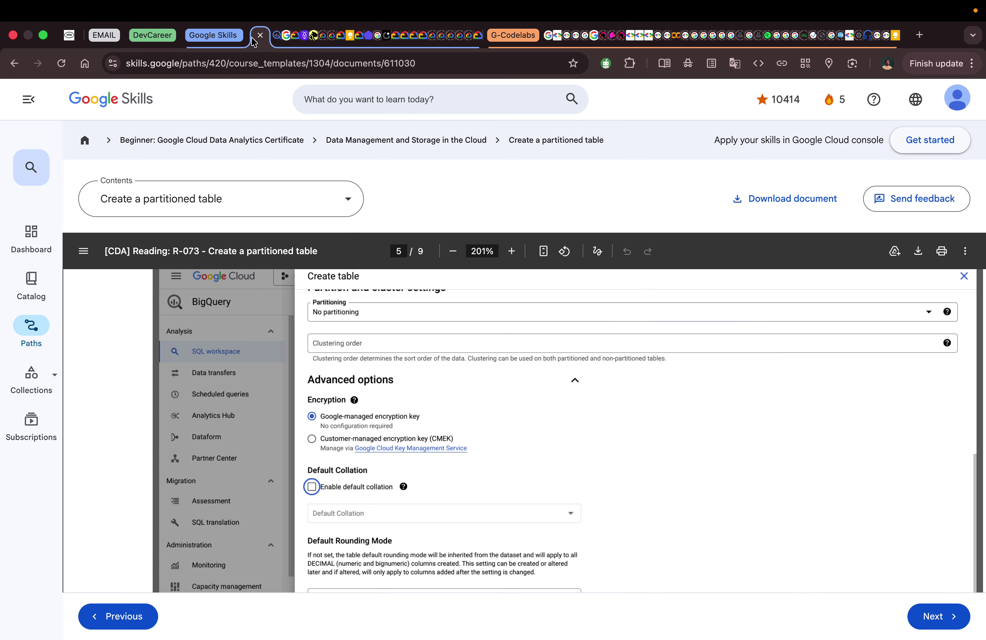
{"action": "scroll", "coordinate": [438, 368], "scroll_direction": "down", "scroll_amount": 12}
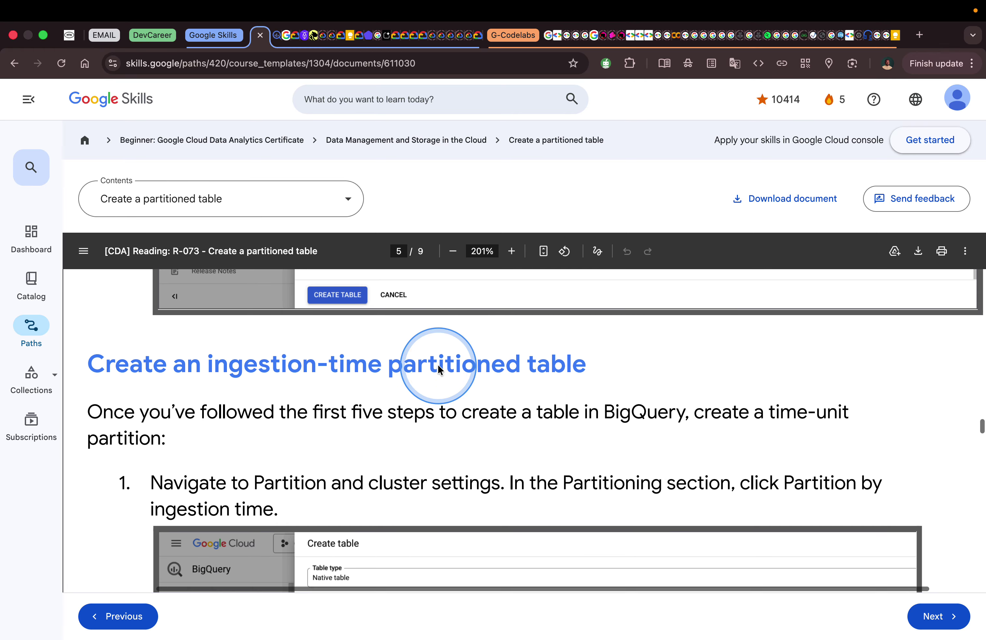
{"action": "scroll", "coordinate": [437, 369], "scroll_direction": "down", "scroll_amount": 3}
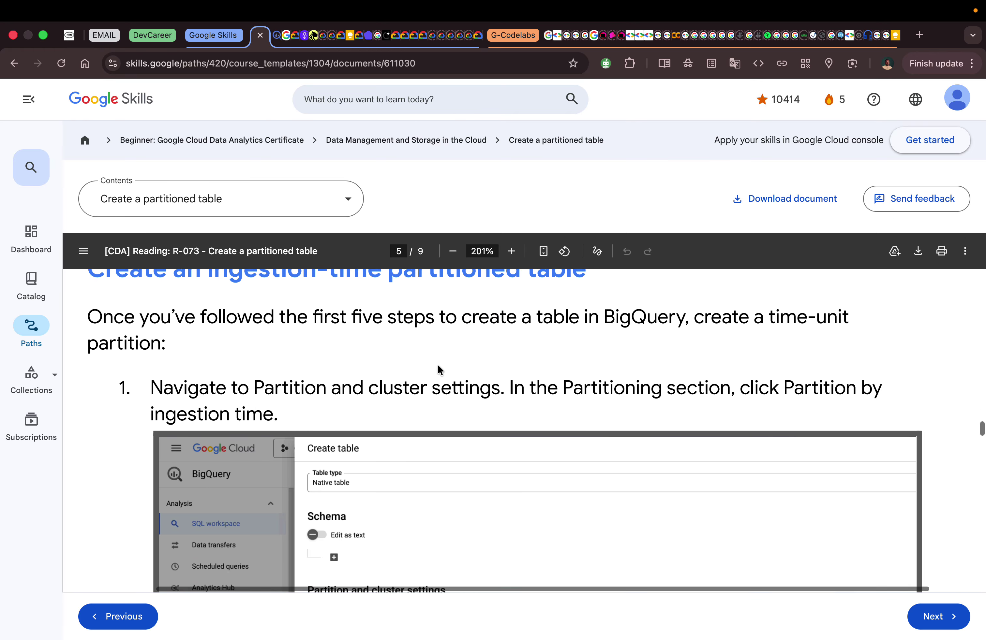
{"action": "scroll", "coordinate": [438, 369], "scroll_direction": "up", "scroll_amount": 2}
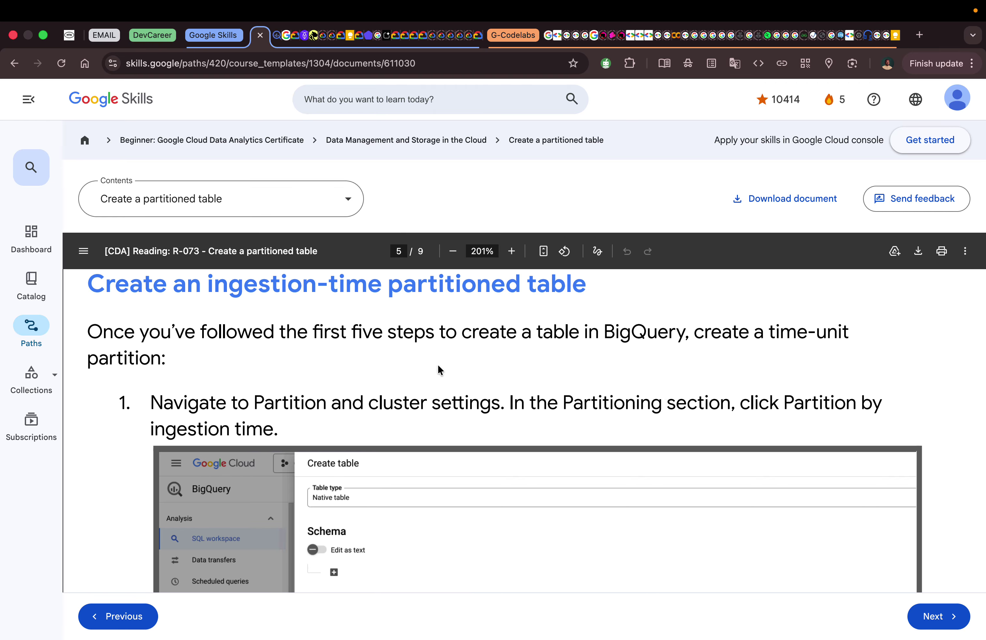
{"action": "scroll", "coordinate": [438, 369], "scroll_direction": "down", "scroll_amount": 3}
{"action": "scroll", "coordinate": [438, 369], "scroll_direction": "up", "scroll_amount": 2}
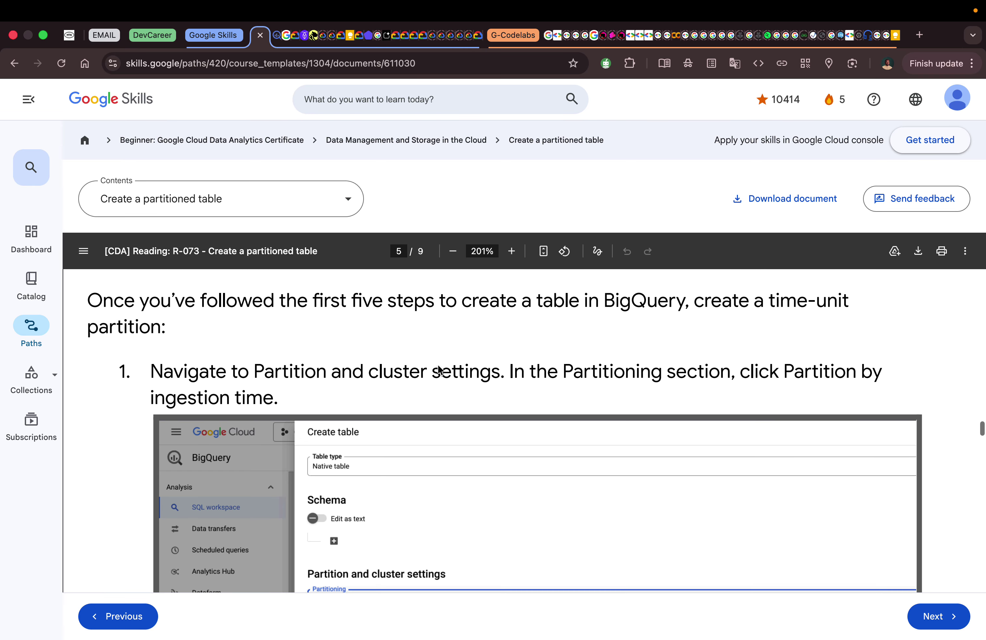
{"action": "scroll", "coordinate": [439, 369], "scroll_direction": "down", "scroll_amount": 2}
{"action": "scroll", "coordinate": [439, 369], "scroll_direction": "down", "scroll_amount": 5}
{"action": "scroll", "coordinate": [440, 370], "scroll_direction": "up", "scroll_amount": 2}
{"action": "scroll", "coordinate": [439, 369], "scroll_direction": "down", "scroll_amount": 4}
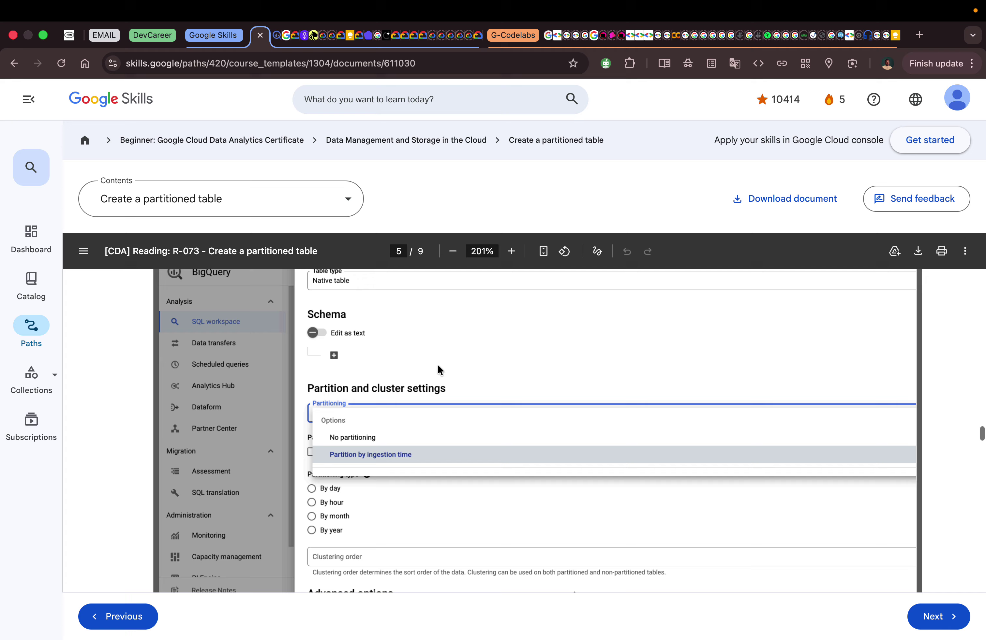
{"action": "scroll", "coordinate": [438, 366], "scroll_direction": "down", "scroll_amount": 10}
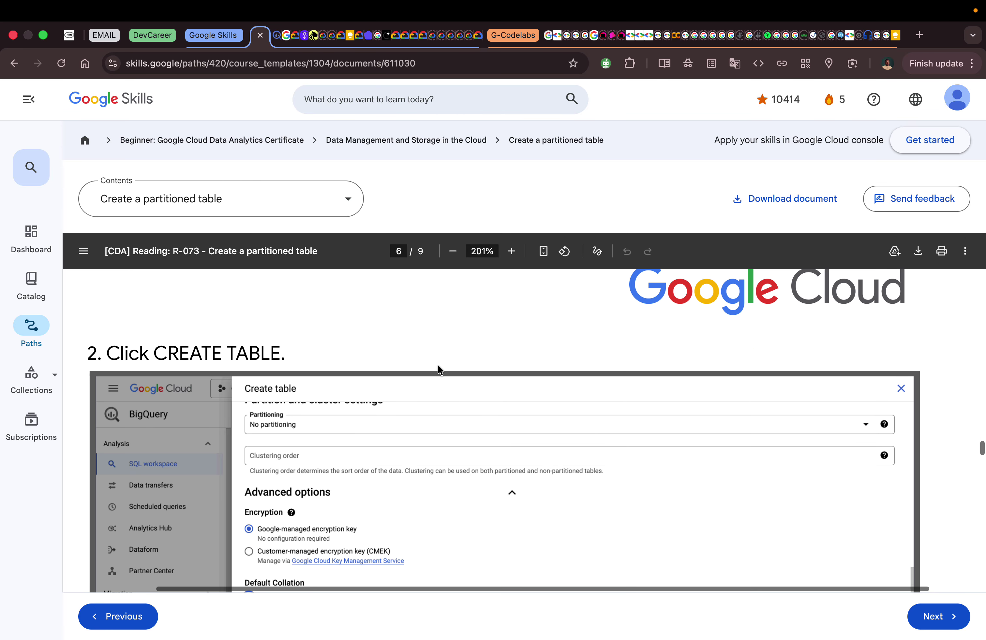
{"action": "scroll", "coordinate": [438, 369], "scroll_direction": "down", "scroll_amount": 3}
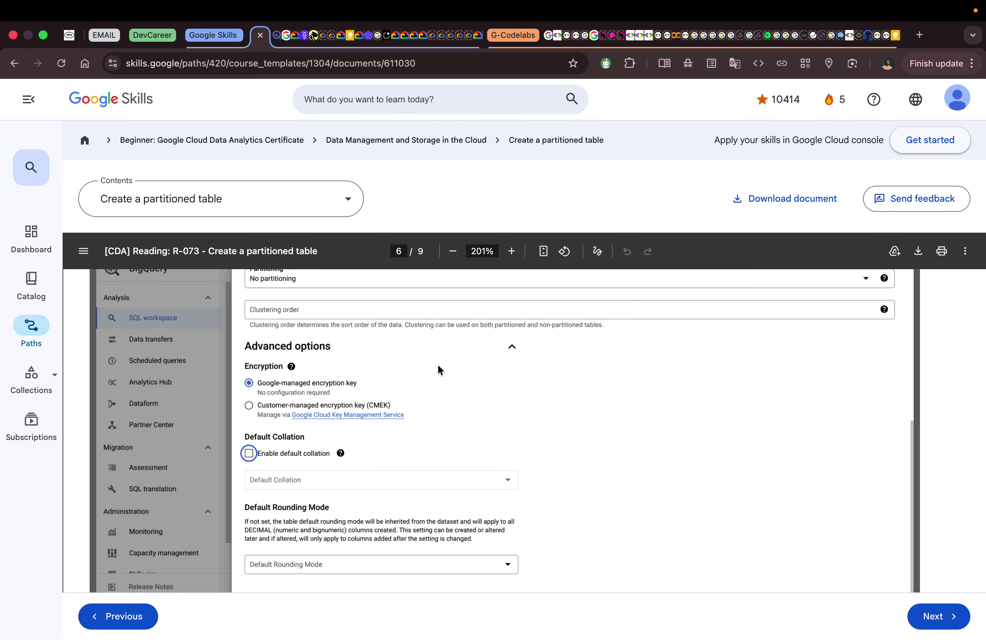
{"action": "scroll", "coordinate": [439, 370], "scroll_direction": "down", "scroll_amount": 10}
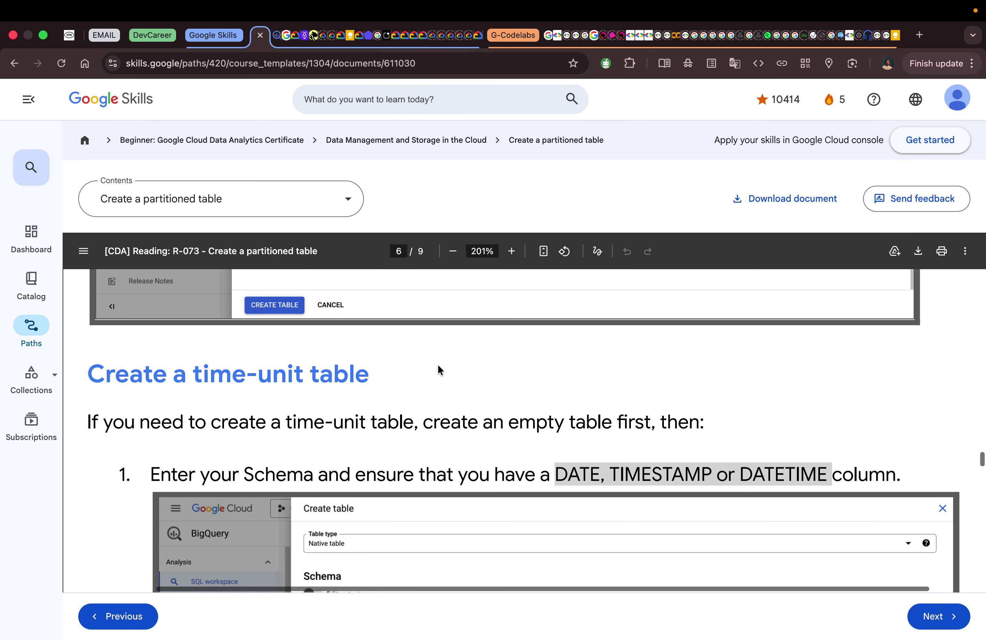
Read the time-unit table section's schema and partition settings steps, and go back to the ingestion-time pages of the reading
{"action": "scroll", "coordinate": [440, 371], "scroll_direction": "down", "scroll_amount": 6}
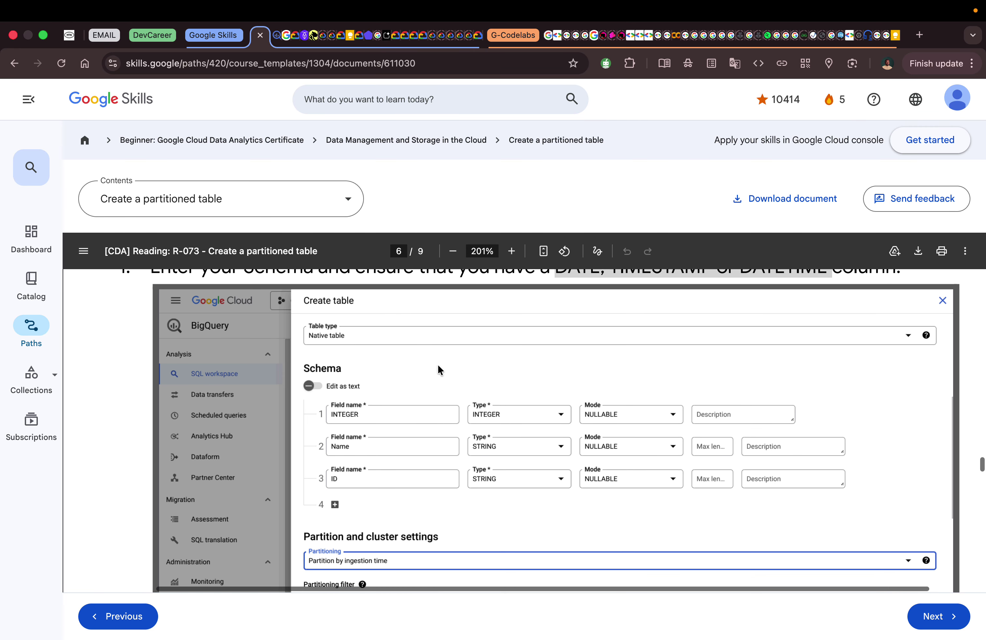
{"action": "scroll", "coordinate": [438, 369], "scroll_direction": "down", "scroll_amount": 3}
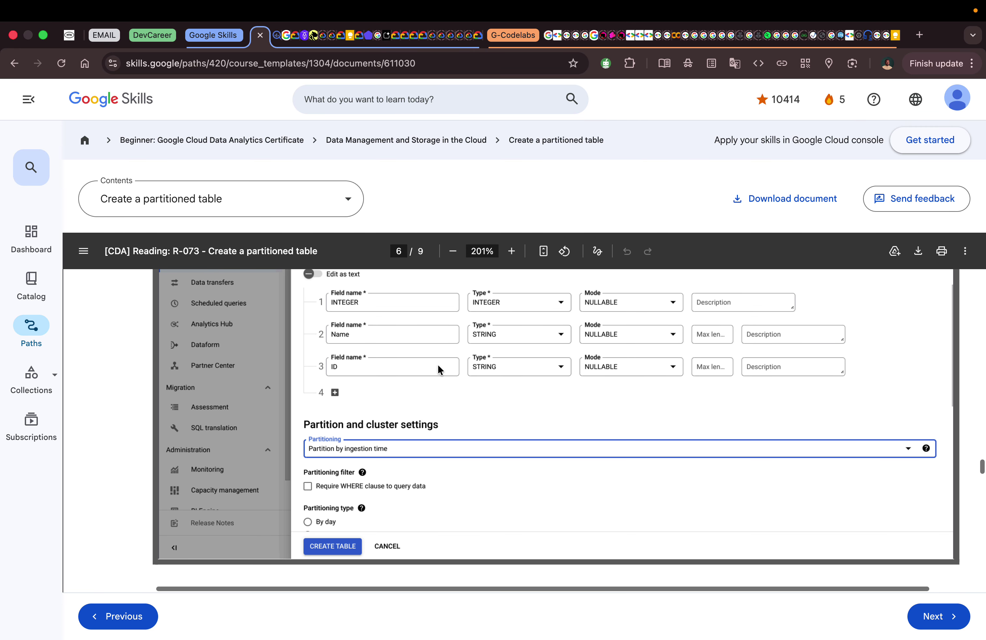
{"action": "scroll", "coordinate": [438, 365], "scroll_direction": "down", "scroll_amount": 15}
{"action": "scroll", "coordinate": [438, 369], "scroll_direction": "down", "scroll_amount": 7}
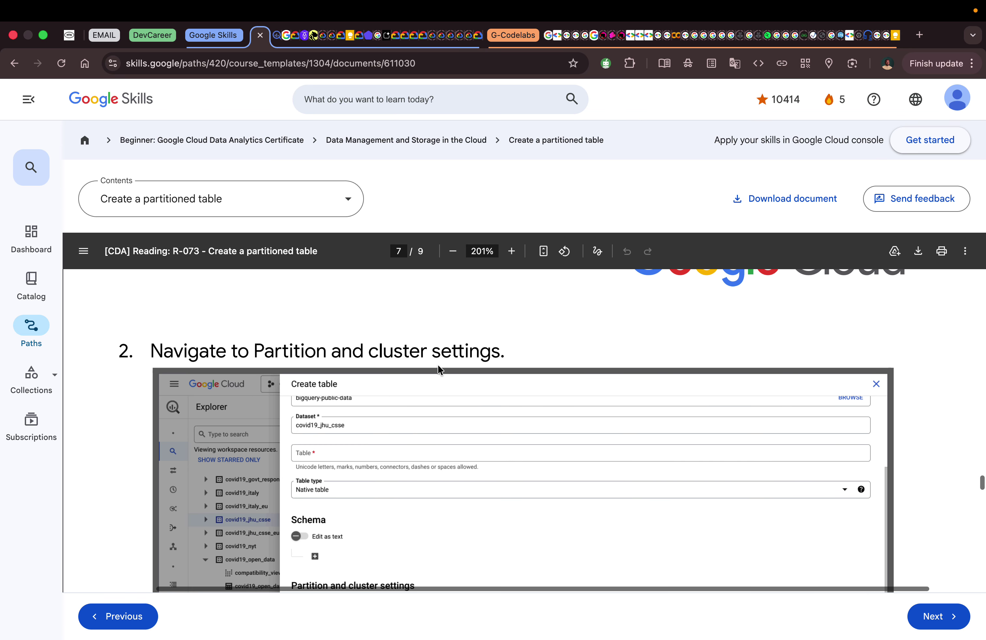
{"action": "scroll", "coordinate": [438, 369], "scroll_direction": "up", "scroll_amount": 15}
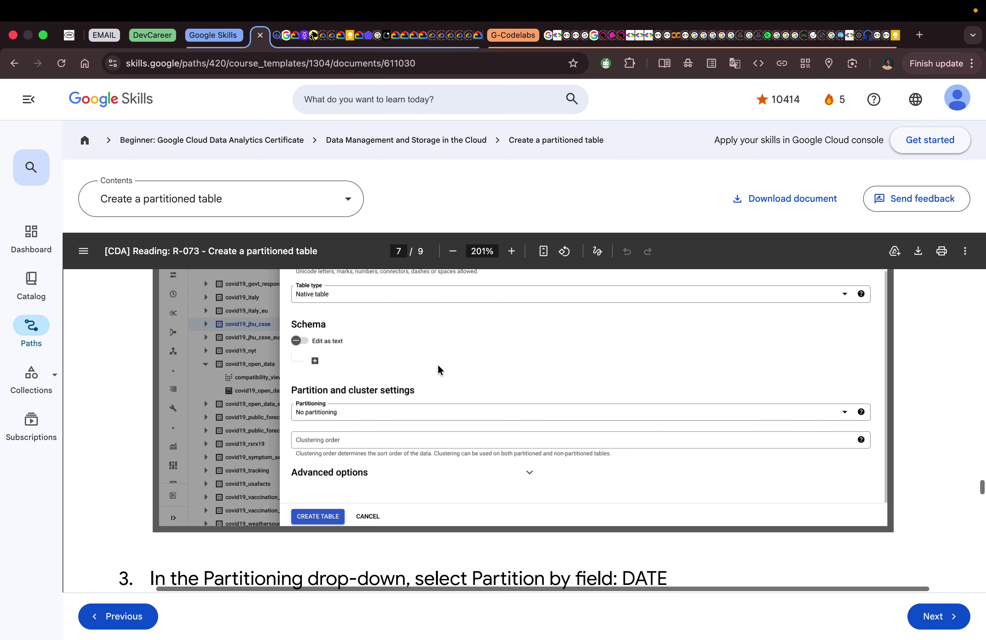
{"action": "scroll", "coordinate": [437, 366], "scroll_direction": "up", "scroll_amount": 15}
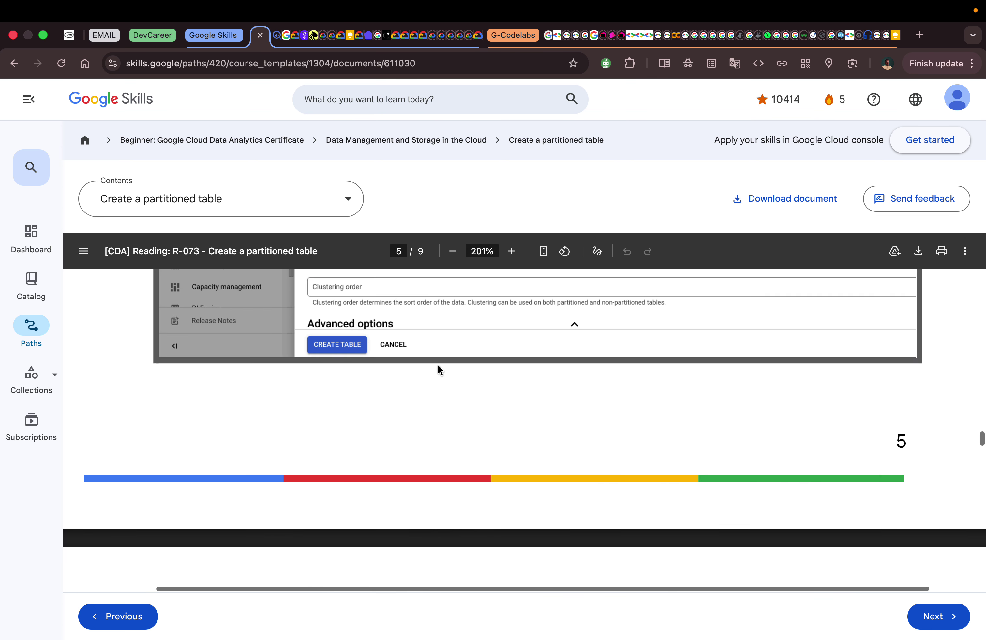
Return to BigQuery, require a WHERE clause to query the new table's data, and review the cluster, tag and encryption settings
{"action": "left_click", "coordinate": [284, 34]}
{"action": "scroll", "coordinate": [376, 275], "scroll_direction": "up", "scroll_amount": 5}
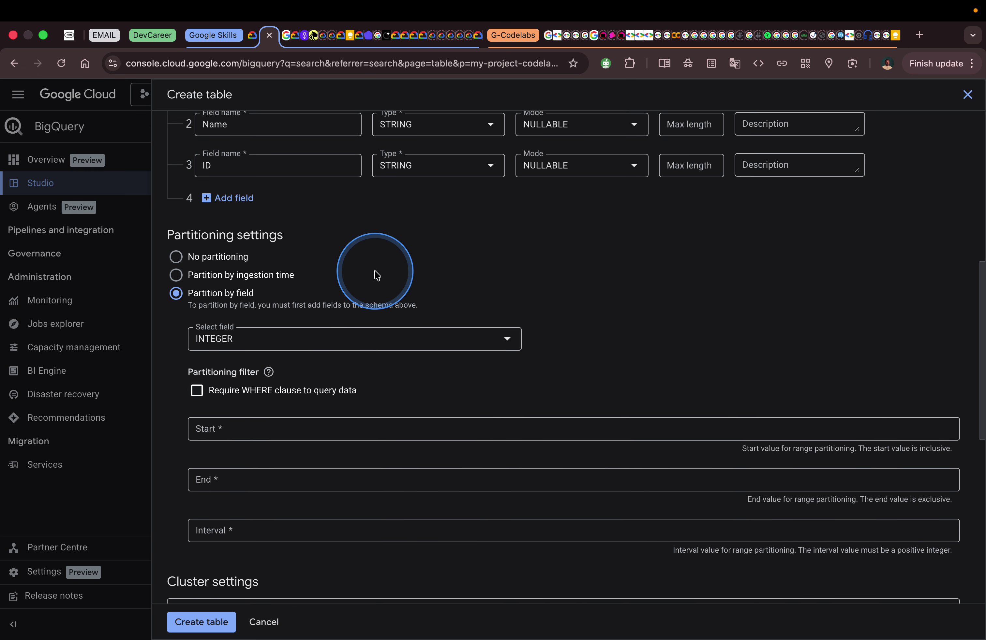
{"action": "scroll", "coordinate": [377, 275], "scroll_direction": "down", "scroll_amount": 3}
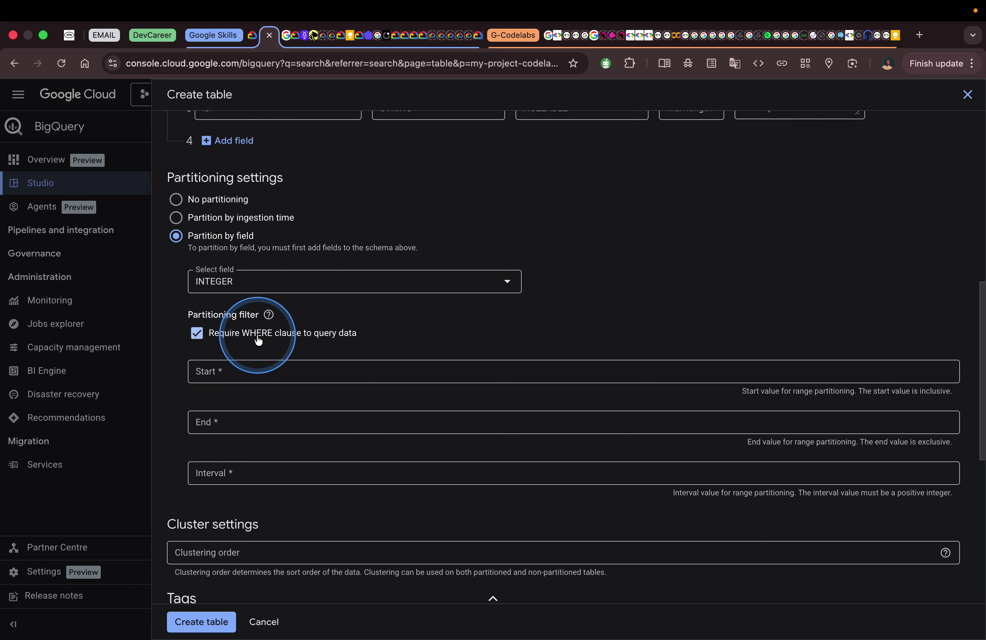
{"action": "scroll", "coordinate": [257, 340], "scroll_direction": "down", "scroll_amount": 4}
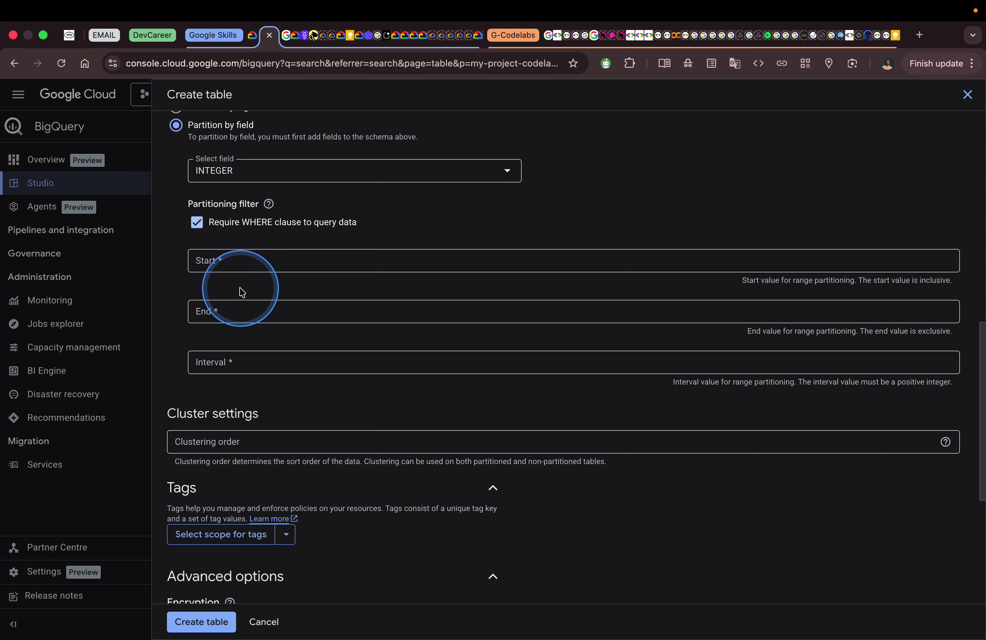
{"action": "scroll", "coordinate": [241, 293], "scroll_direction": "down", "scroll_amount": 5}
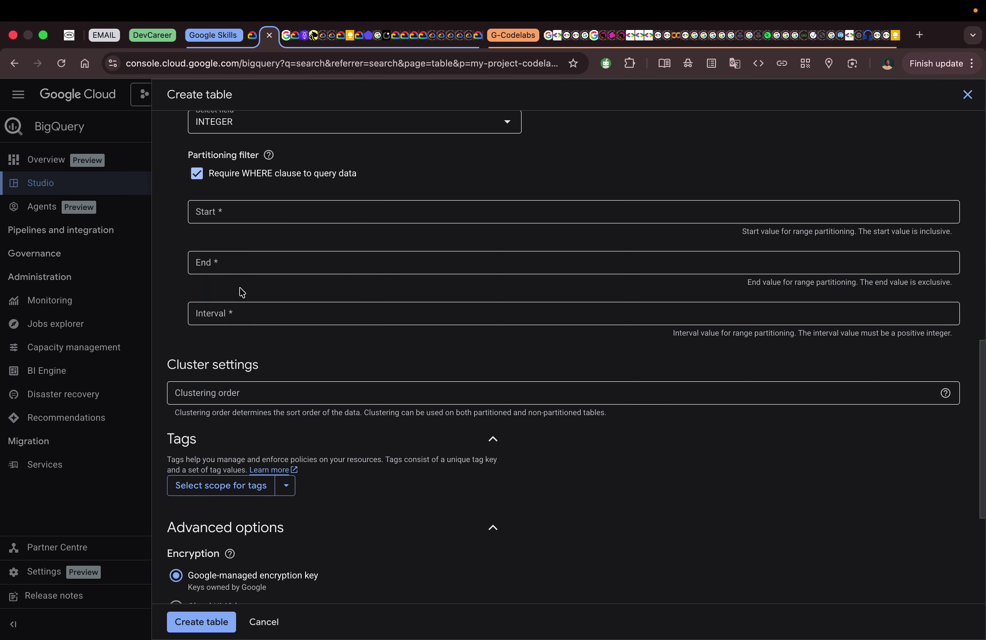
{"action": "scroll", "coordinate": [240, 288], "scroll_direction": "down", "scroll_amount": 6}
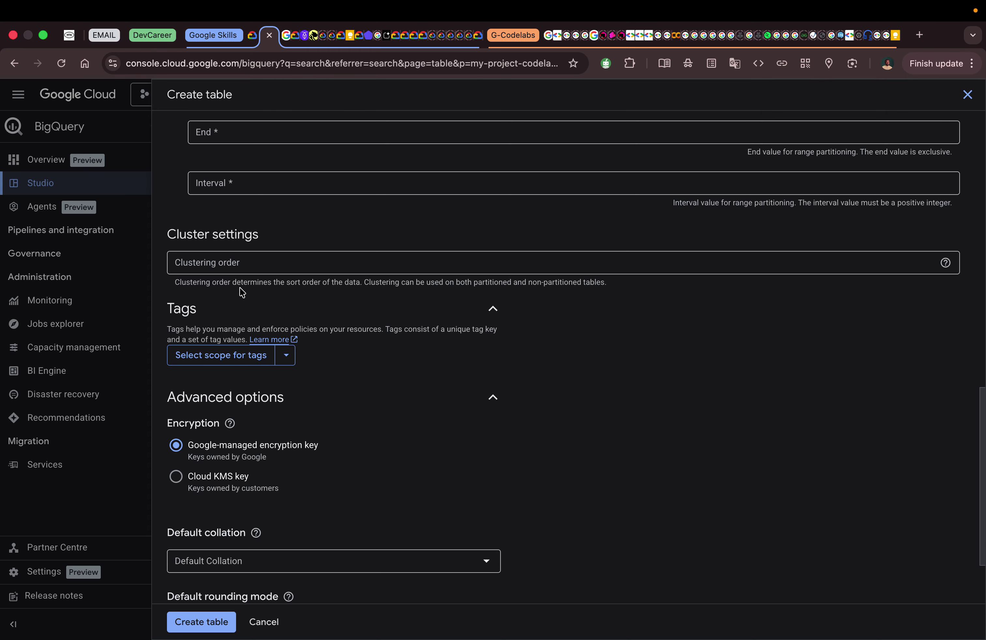
Try to create the table, and name the destination table my_test_table
{"action": "left_click", "coordinate": [227, 312]}
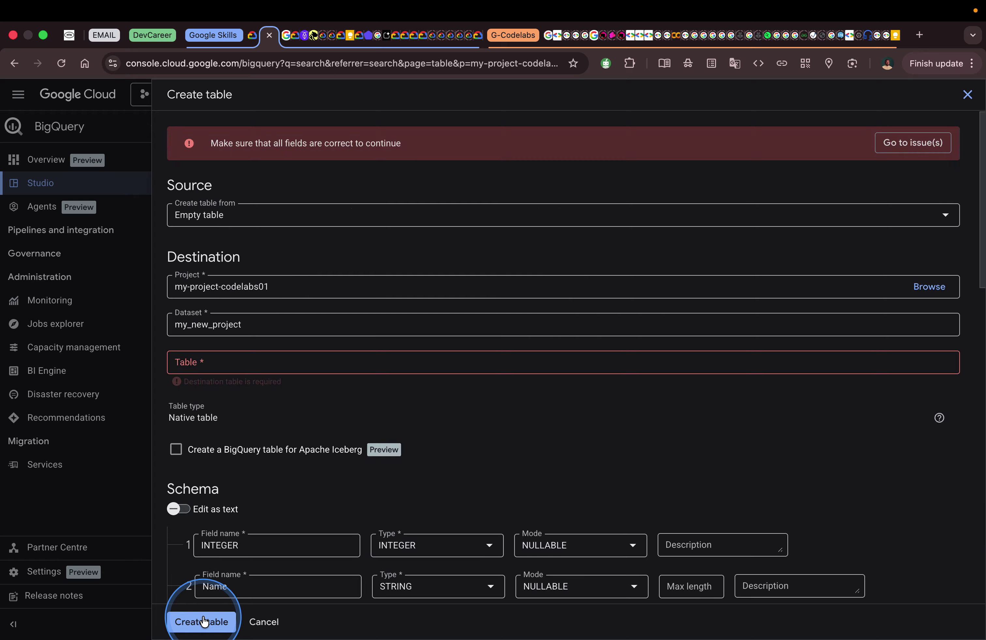
{"action": "left_click", "coordinate": [239, 362]}
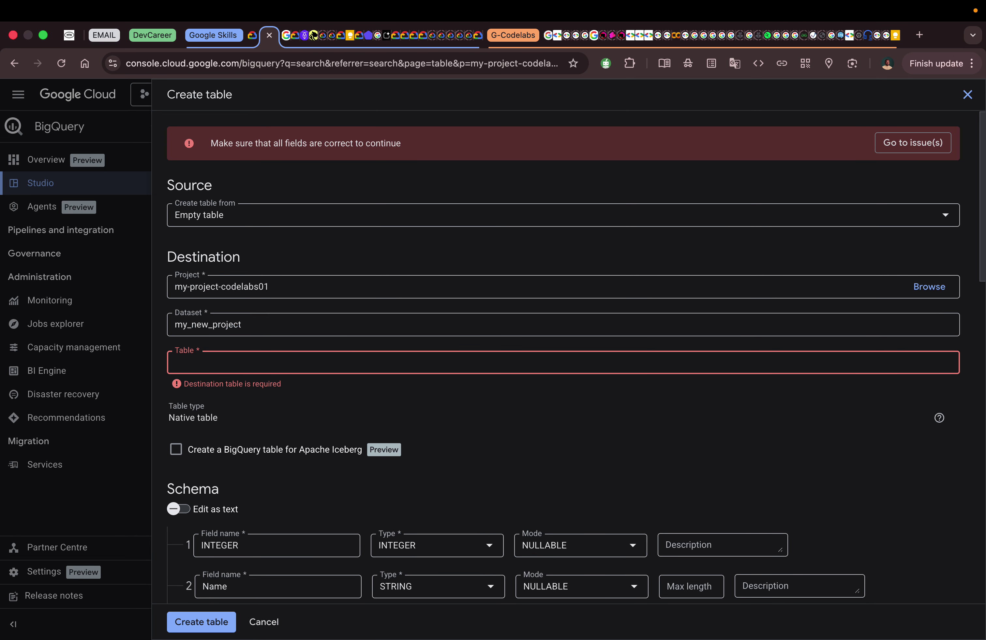
{"action": "type", "text": "my_test_table"}
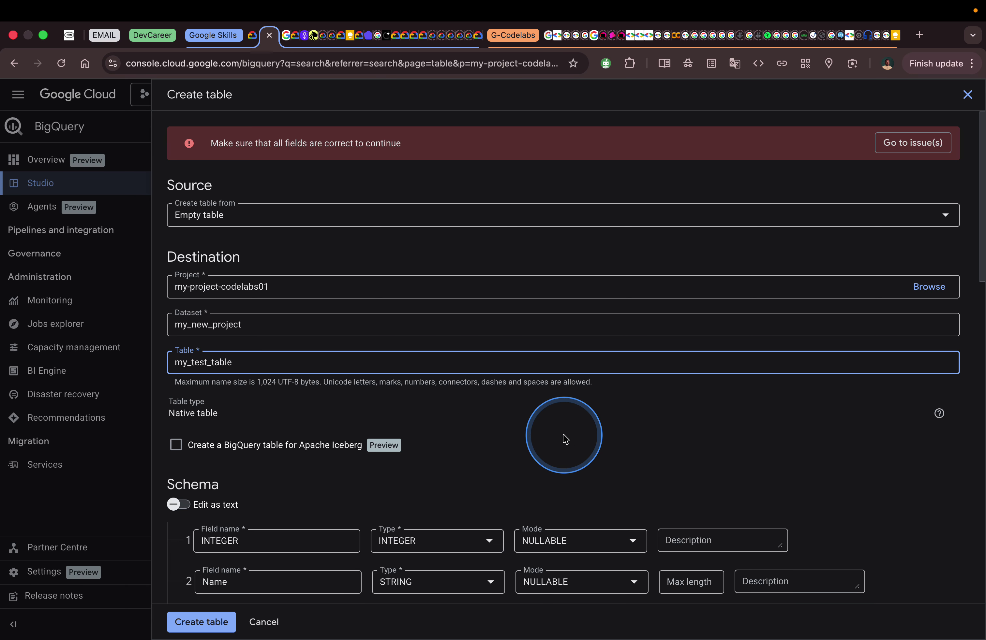
{"action": "scroll", "coordinate": [565, 440], "scroll_direction": "down", "scroll_amount": 12}
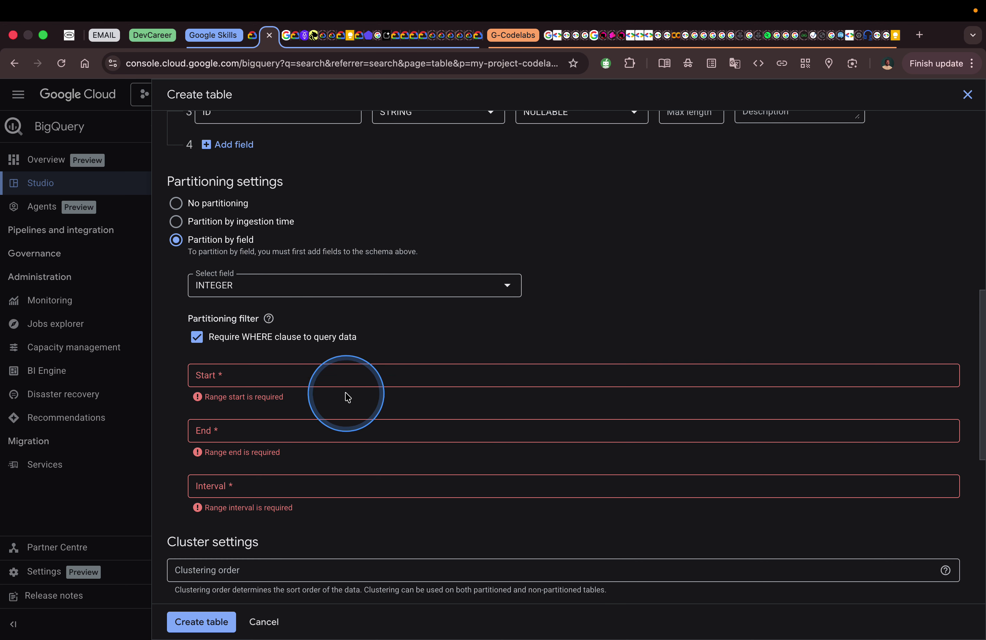
Switch to the Google Skills reading and review the range note and step 4 on entering Start, End and Interval
{"action": "left_click", "coordinate": [252, 37]}
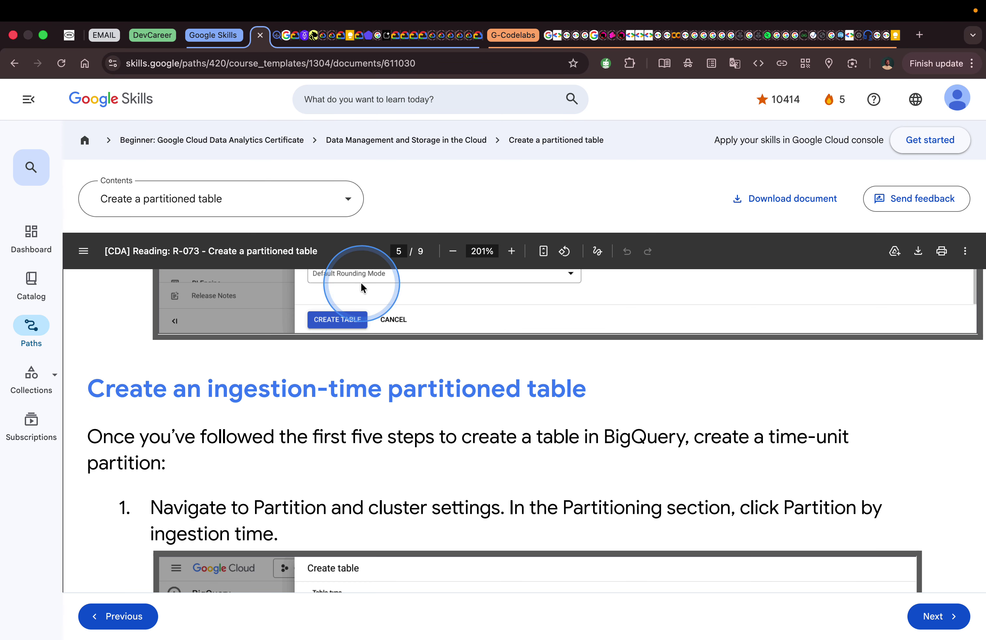
{"action": "scroll", "coordinate": [360, 282], "scroll_direction": "up", "scroll_amount": 15}
{"action": "scroll", "coordinate": [361, 286], "scroll_direction": "down", "scroll_amount": 5}
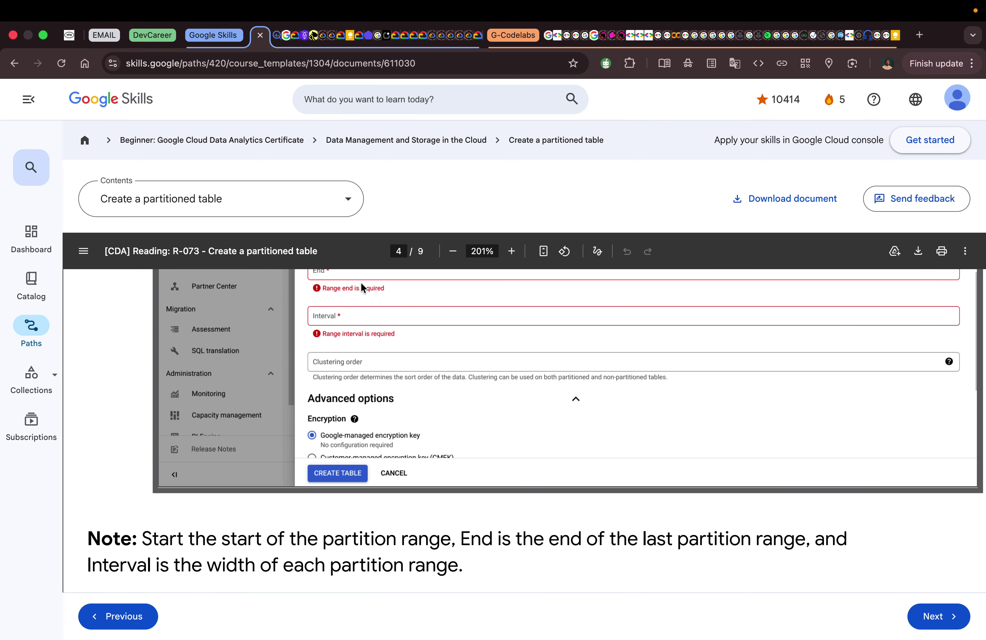
{"action": "scroll", "coordinate": [360, 281], "scroll_direction": "up", "scroll_amount": 4}
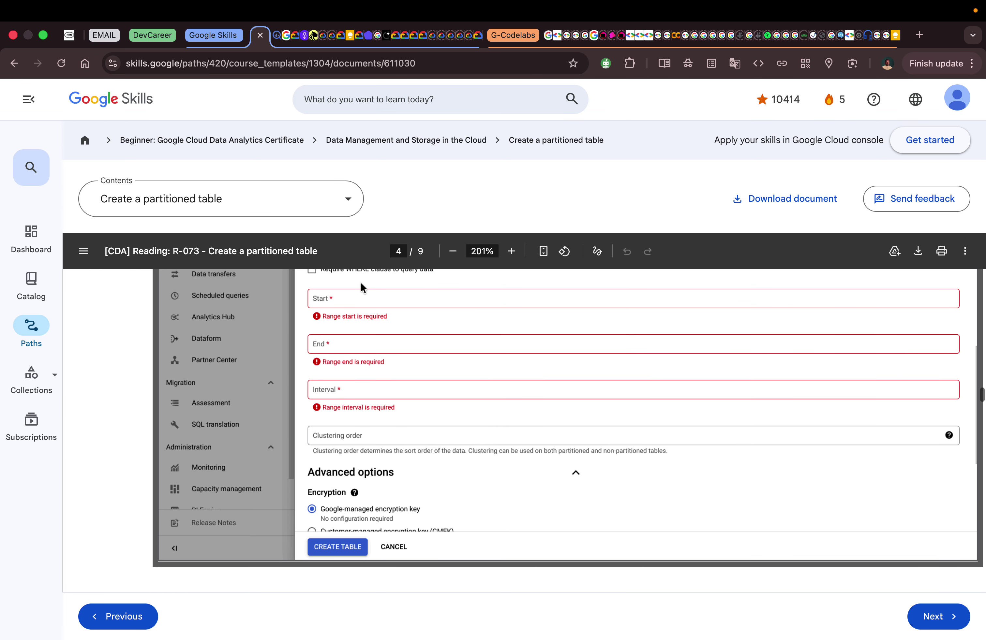
{"action": "scroll", "coordinate": [360, 282], "scroll_direction": "up", "scroll_amount": 2}
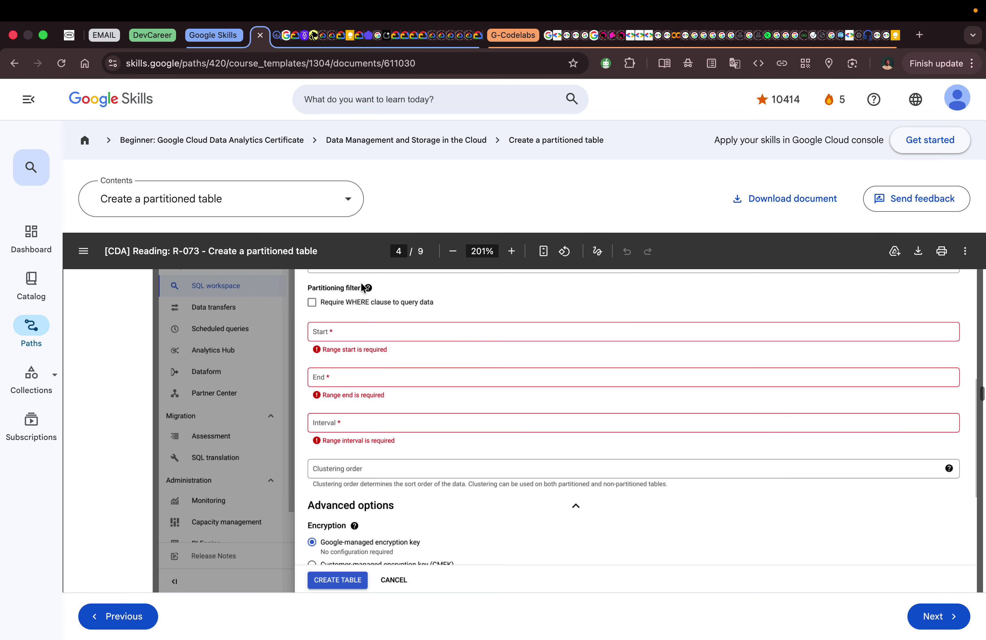
{"action": "left_click", "coordinate": [371, 312]}
{"action": "scroll", "coordinate": [372, 315], "scroll_direction": "up", "scroll_amount": 5}
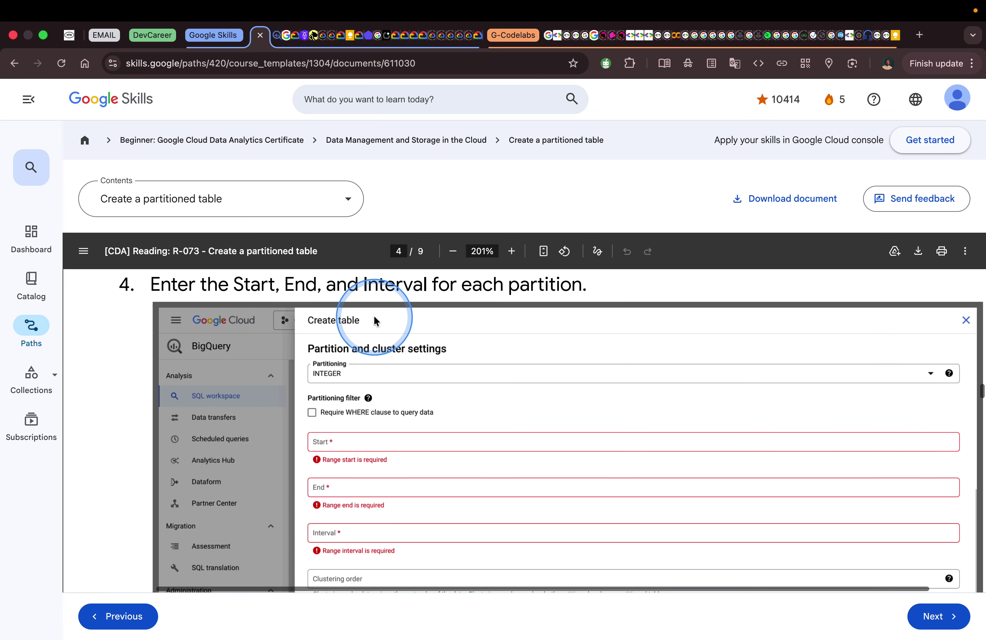
{"action": "scroll", "coordinate": [374, 320], "scroll_direction": "up", "scroll_amount": 2}
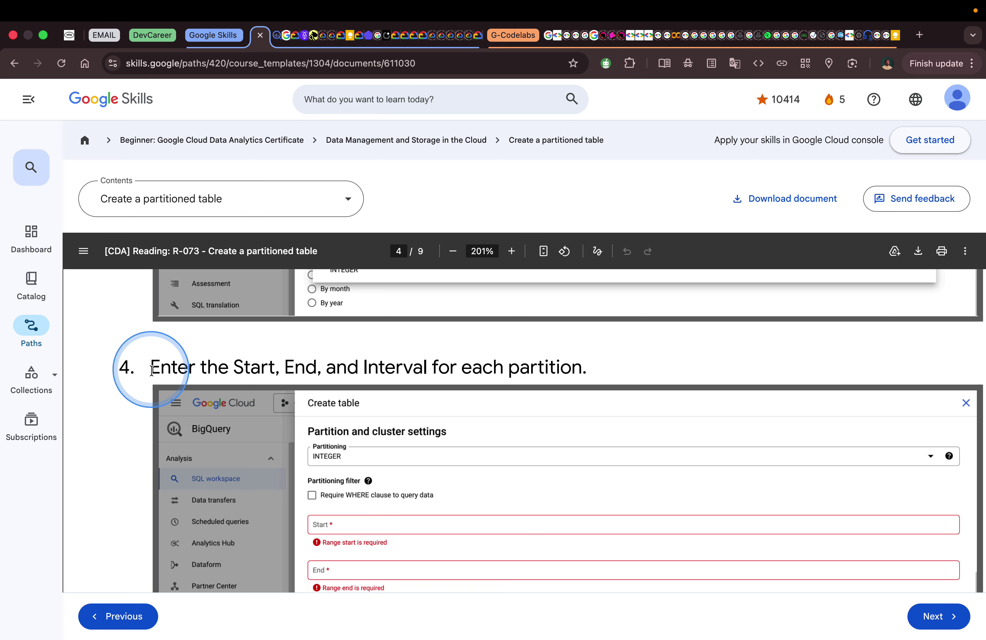
Search Google for the step 4 sentence "Enter the Start, End, and Interval for each partition." and read the definitions and examples
{"action": "left_click_drag", "start_coordinate": [153, 366], "coordinate": [578, 371]}
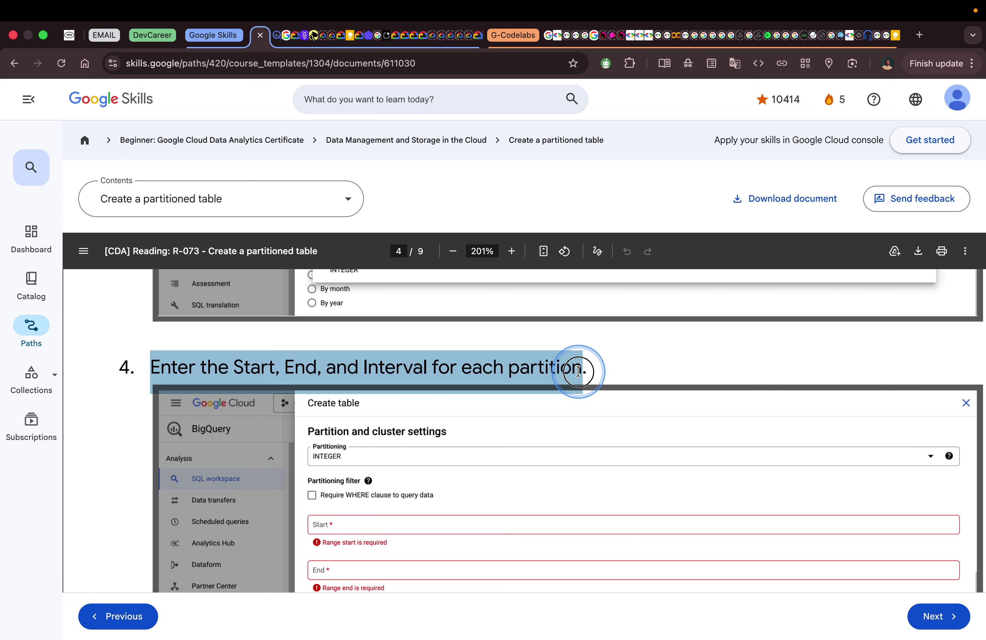
{"action": "right_click", "coordinate": [542, 359]}
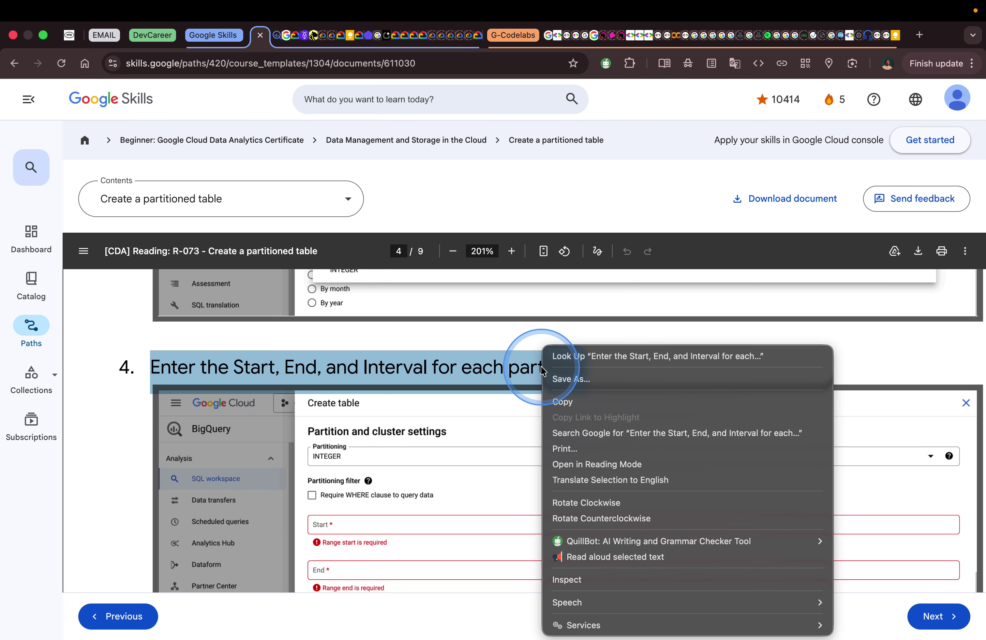
{"action": "left_click", "coordinate": [604, 434]}
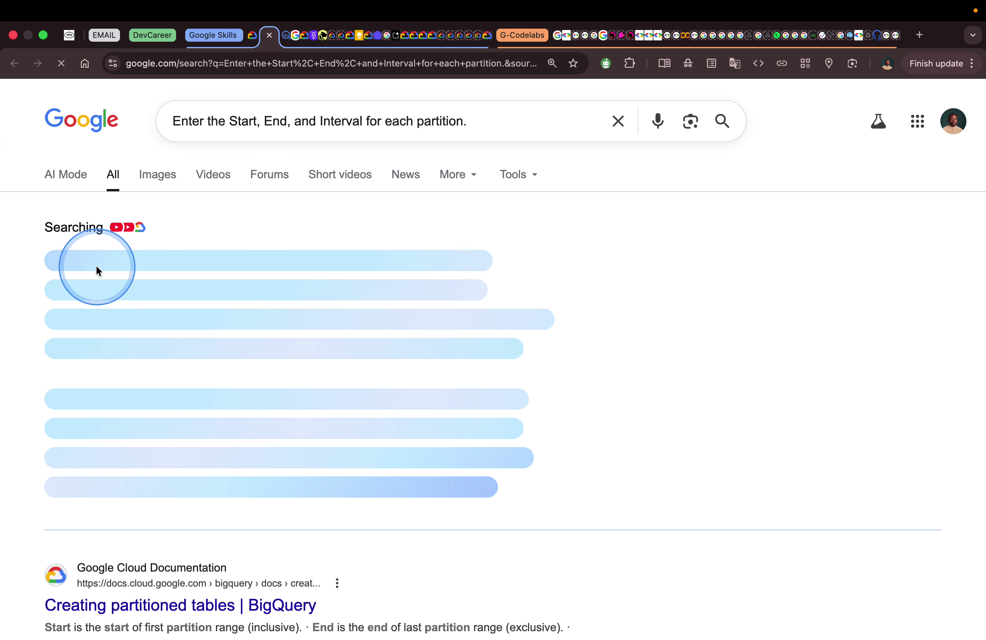
{"action": "scroll", "coordinate": [166, 333], "scroll_direction": "down", "scroll_amount": 1}
{"action": "left_click", "coordinate": [340, 453]}
{"action": "scroll", "coordinate": [340, 454], "scroll_direction": "down", "scroll_amount": 4}
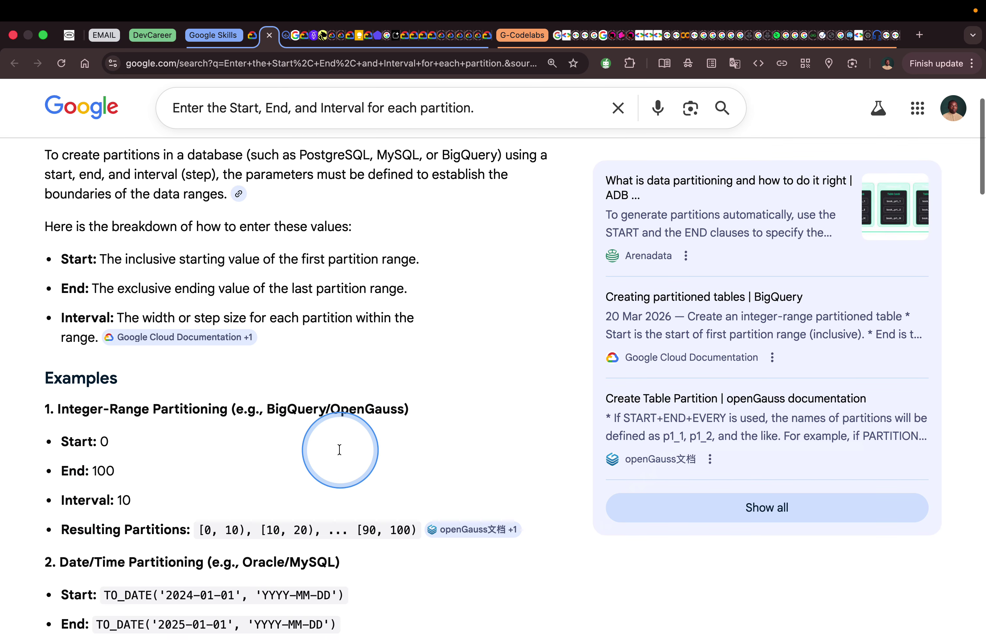
{"action": "scroll", "coordinate": [339, 450], "scroll_direction": "down", "scroll_amount": 1}
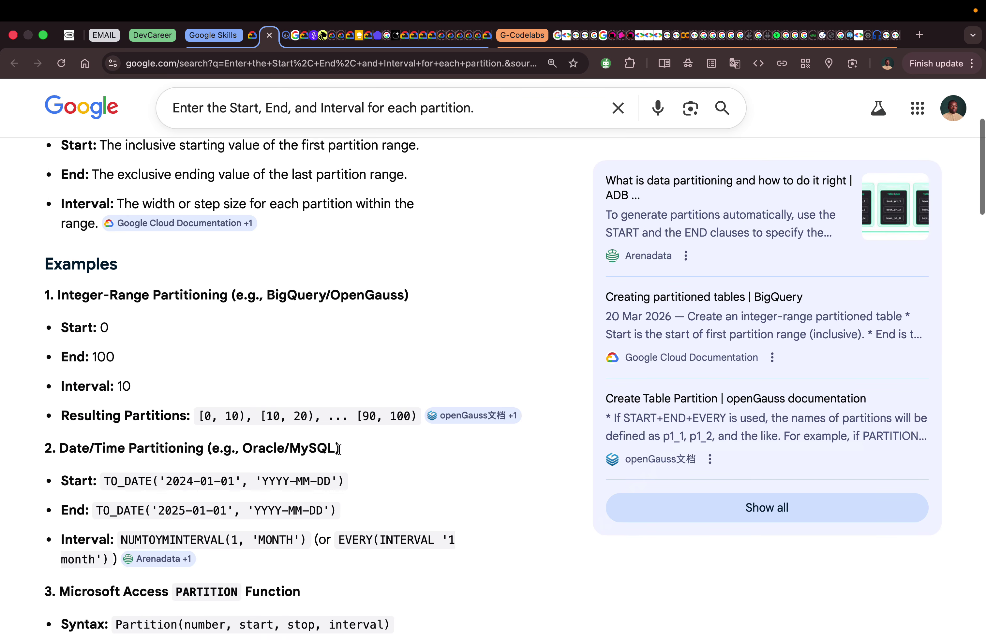
{"action": "scroll", "coordinate": [339, 449], "scroll_direction": "down", "scroll_amount": 1}
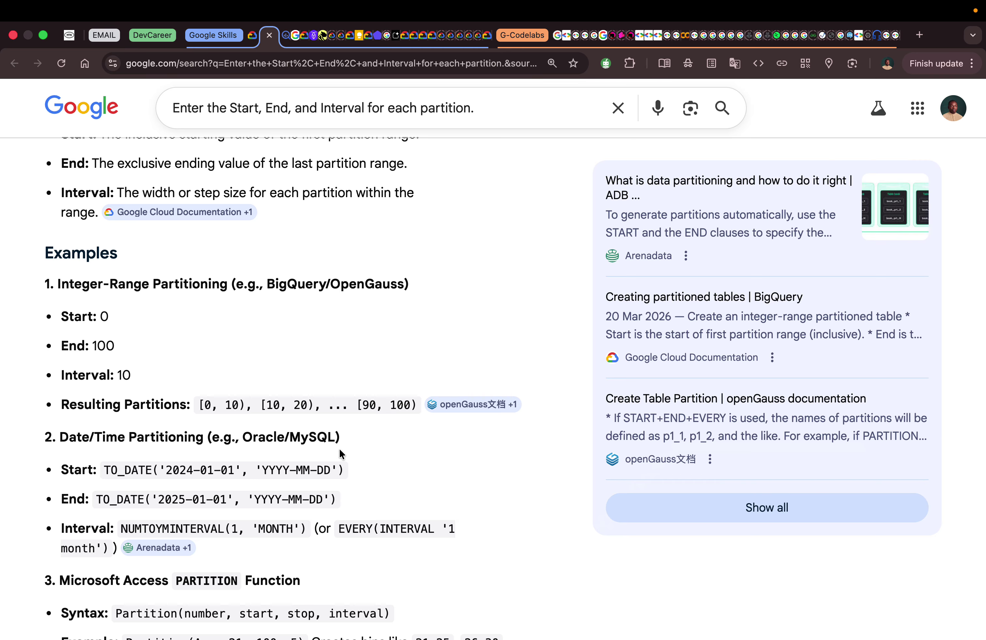
{"action": "scroll", "coordinate": [338, 448], "scroll_direction": "down", "scroll_amount": 3}
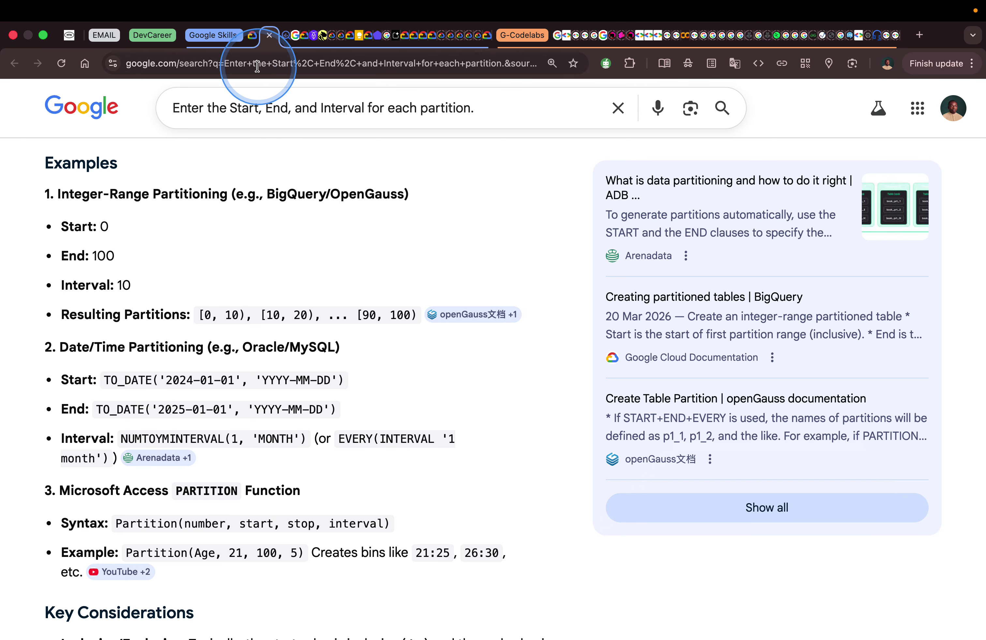
Recheck step 4 in the Google Skills reading and compare it with the integer-range example in the Google results
{"action": "left_click", "coordinate": [257, 35]}
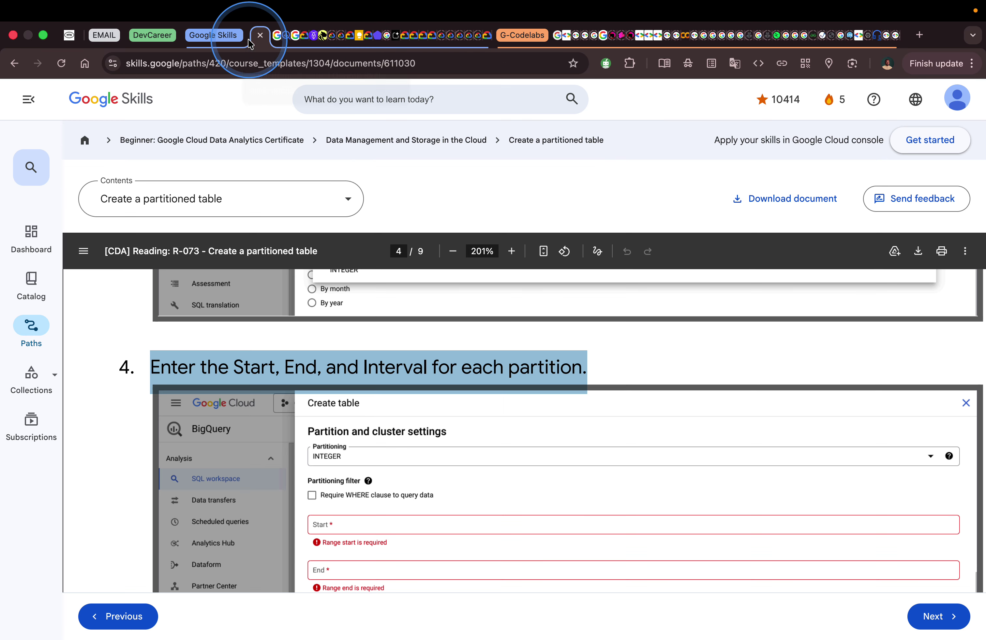
{"action": "left_click", "coordinate": [349, 331]}
{"action": "scroll", "coordinate": [350, 331], "scroll_direction": "down", "scroll_amount": 2}
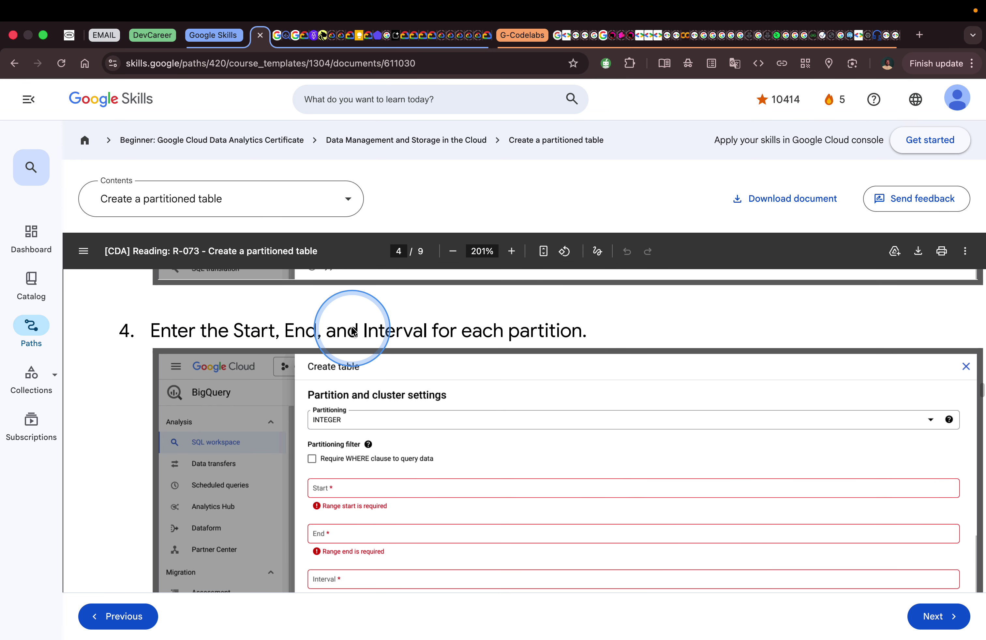
{"action": "left_click", "coordinate": [276, 35]}
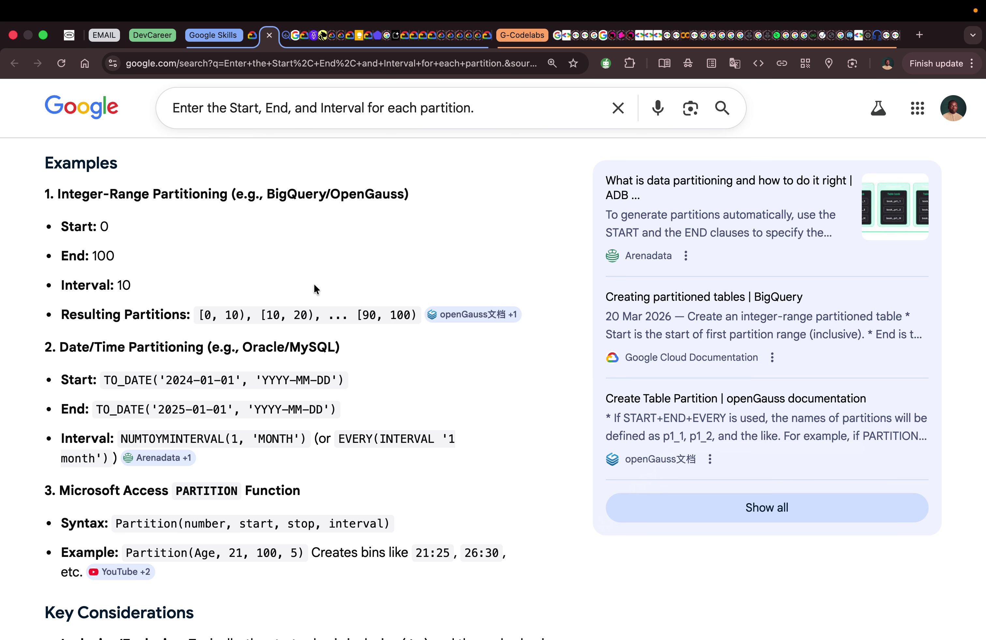
Return to BigQuery and enter 2026- as the Start value of the partition range
{"action": "left_click", "coordinate": [285, 35]}
{"action": "left_click", "coordinate": [283, 375]}
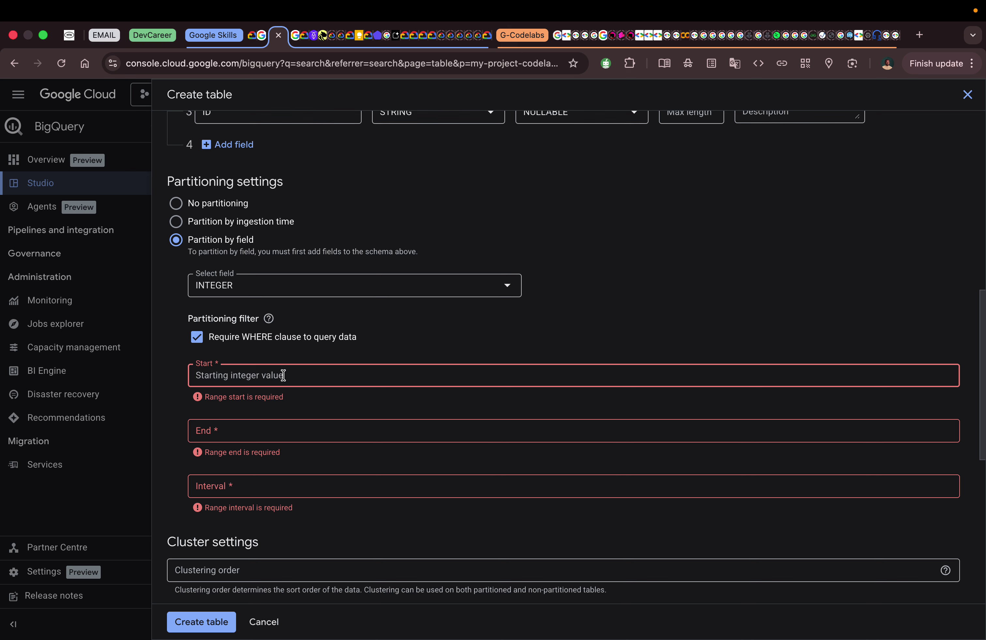
{"action": "type", "text": "2026"}
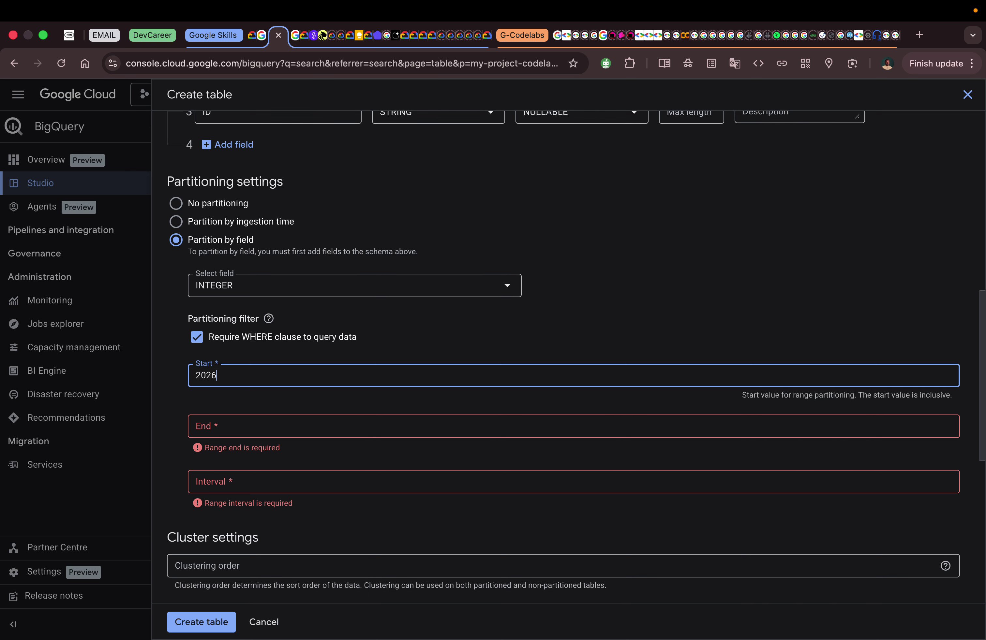
{"action": "type", "text": "-"}
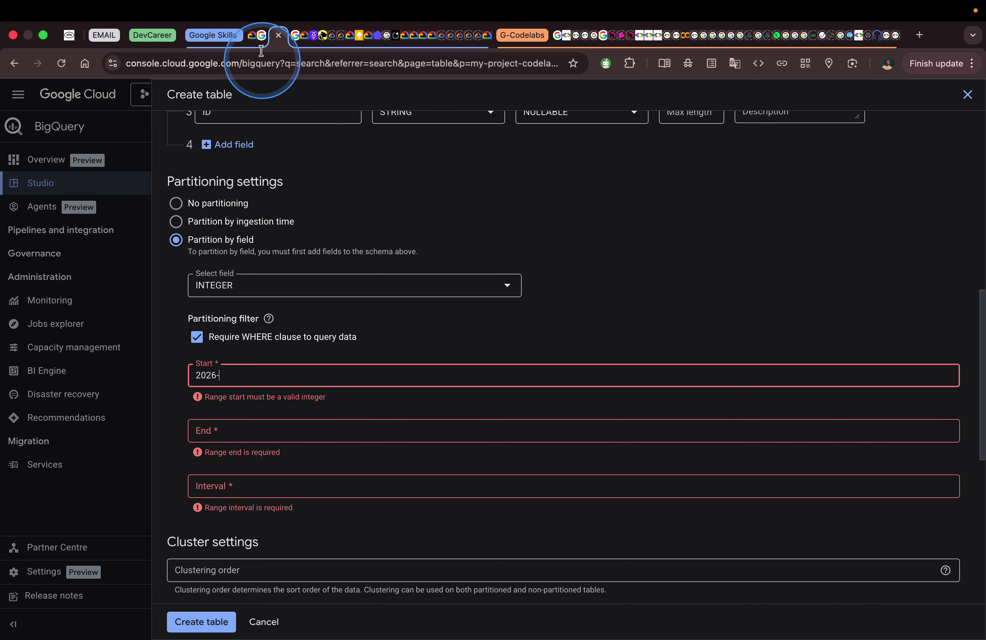
Recheck the Google example and step 4 of the reading, and complete the partition range Start value as 2026-03-27 in BigQuery
{"action": "left_click", "coordinate": [260, 37]}
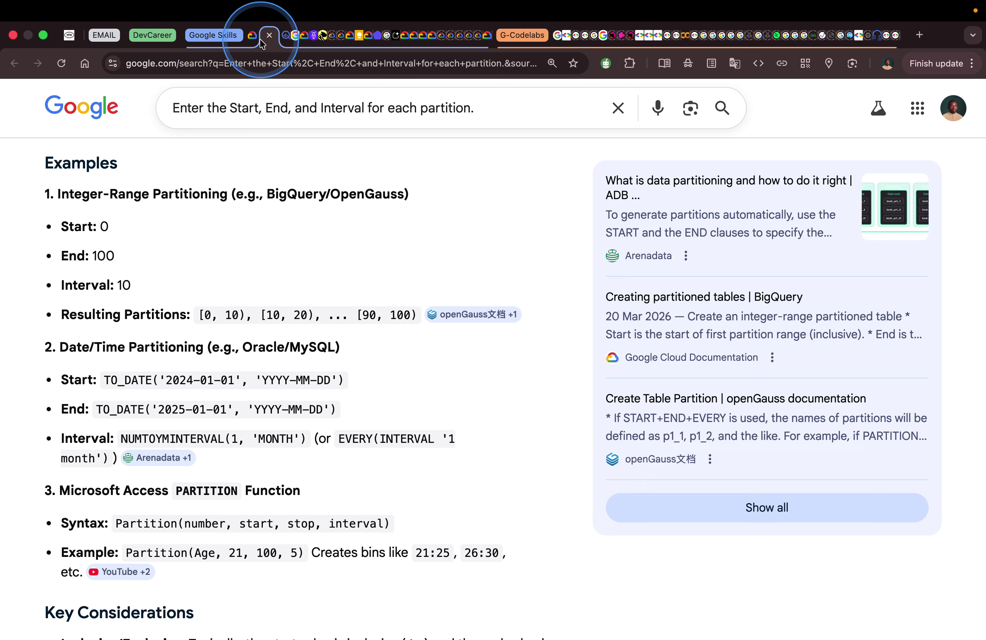
{"action": "left_click", "coordinate": [251, 39]}
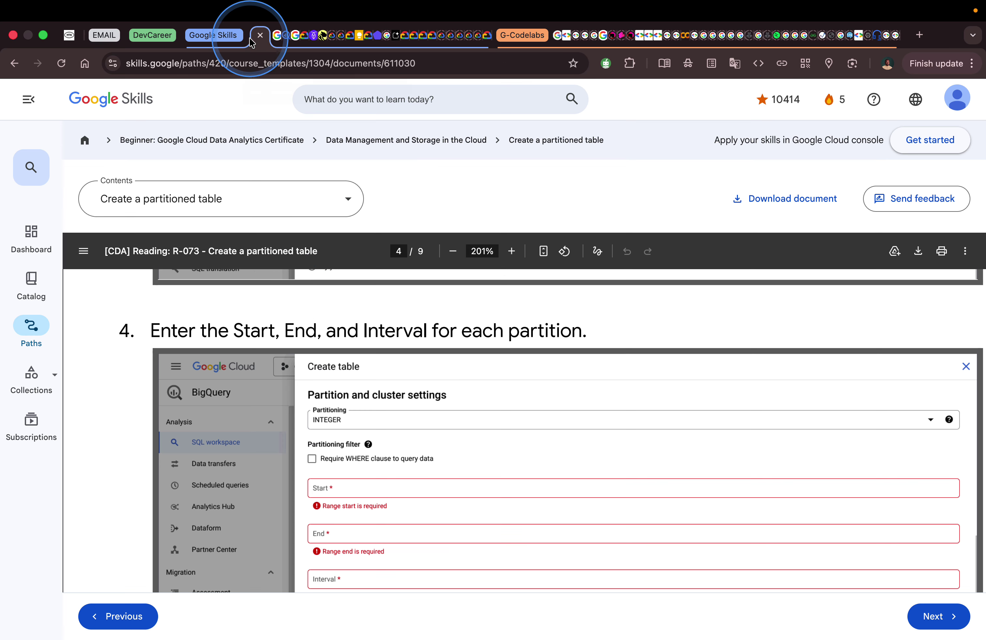
{"action": "left_click", "coordinate": [286, 40]}
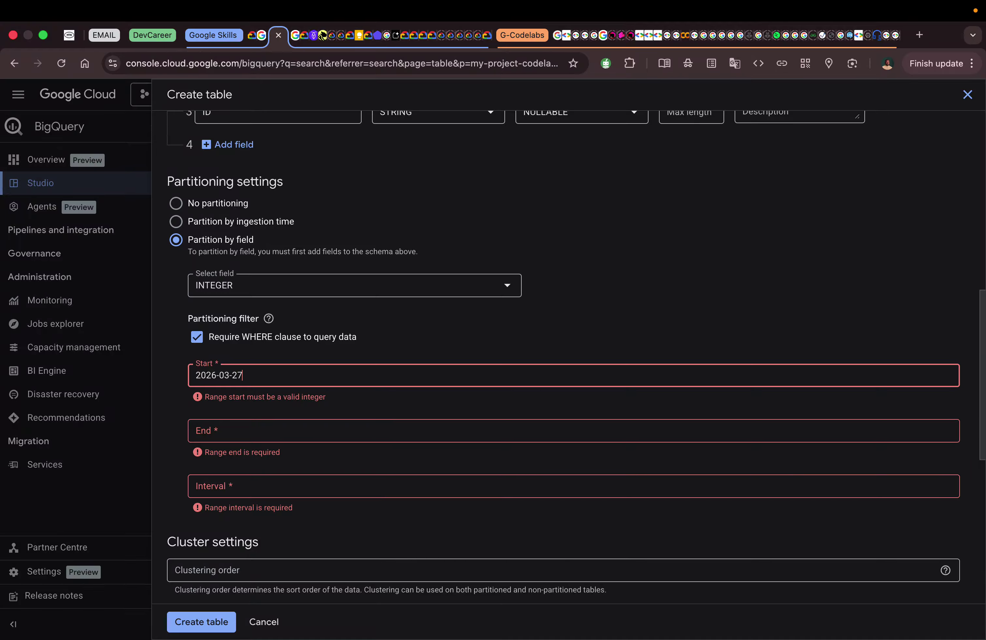
{"action": "left_click", "coordinate": [293, 432]}
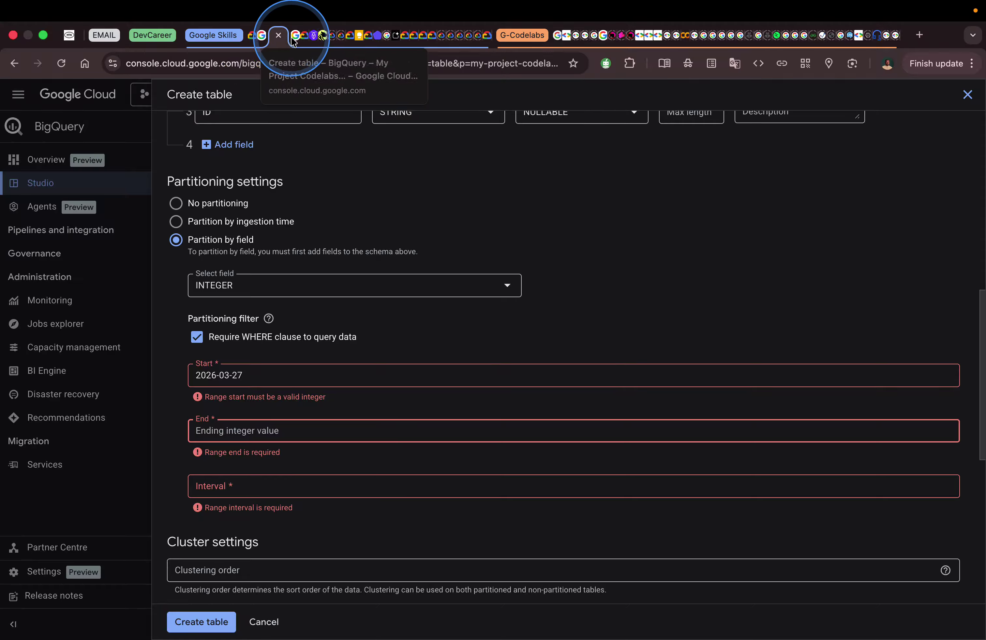
Recheck the integer-range example in the Google results and set the partition range in BigQuery to Start 0, End 100 and Interval 10
{"action": "left_click", "coordinate": [261, 35]}
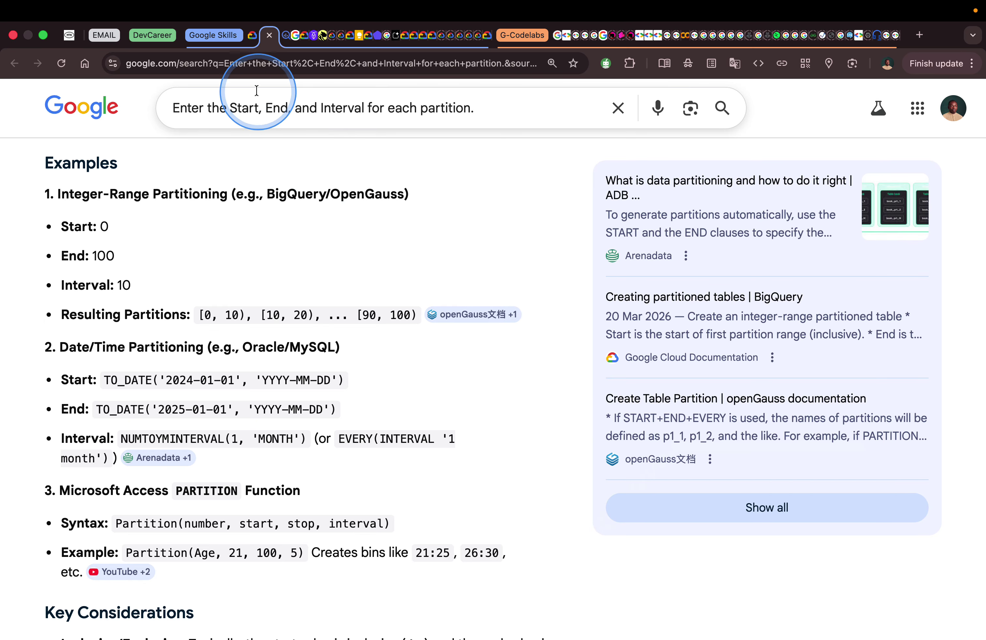
{"action": "left_click", "coordinate": [252, 39]}
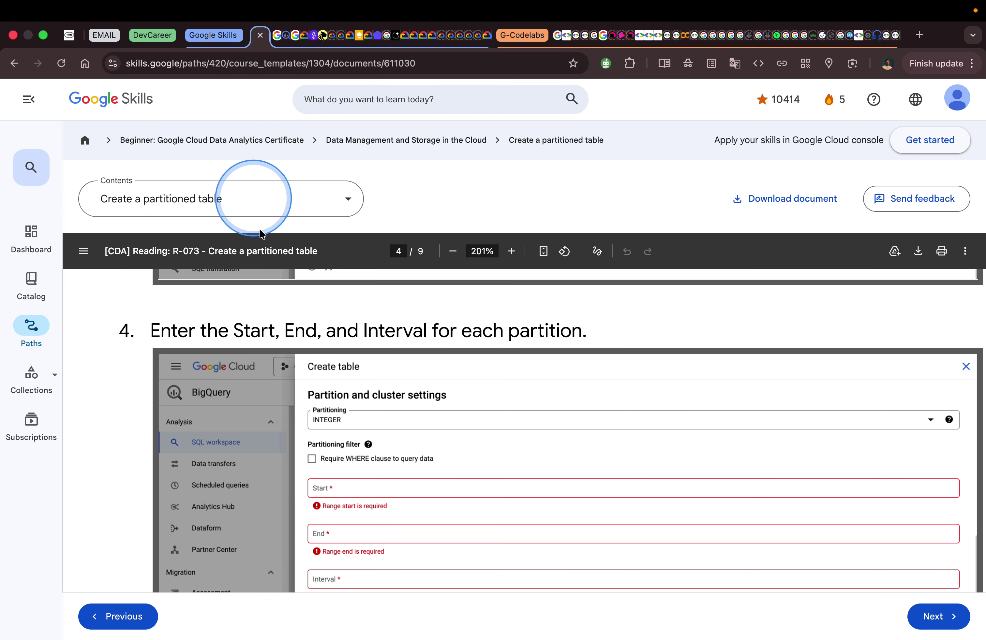
{"action": "left_click", "coordinate": [286, 38]}
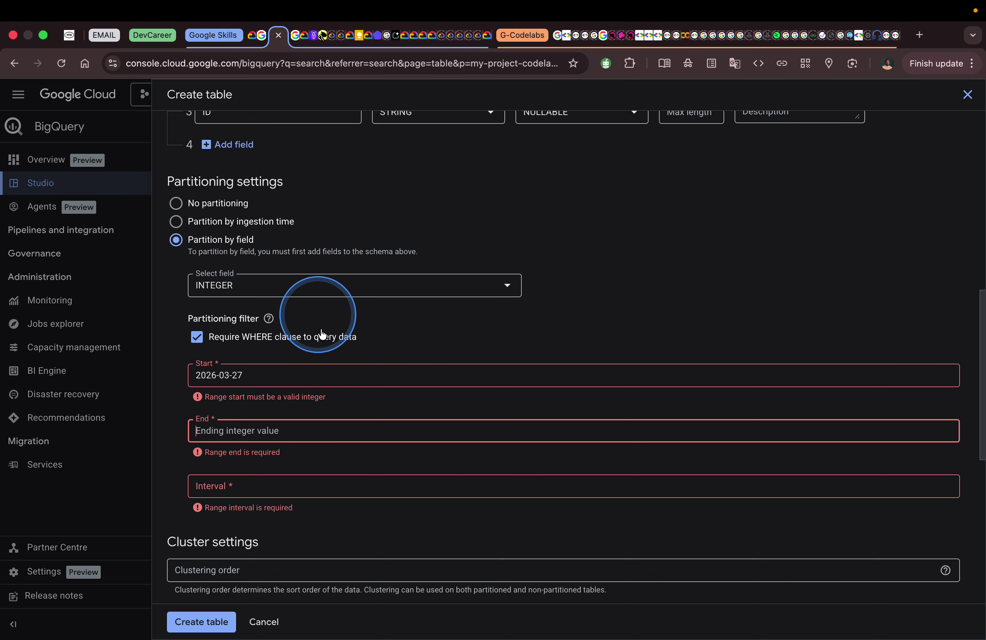
{"action": "left_click_drag", "start_coordinate": [261, 375], "coordinate": [182, 381]}
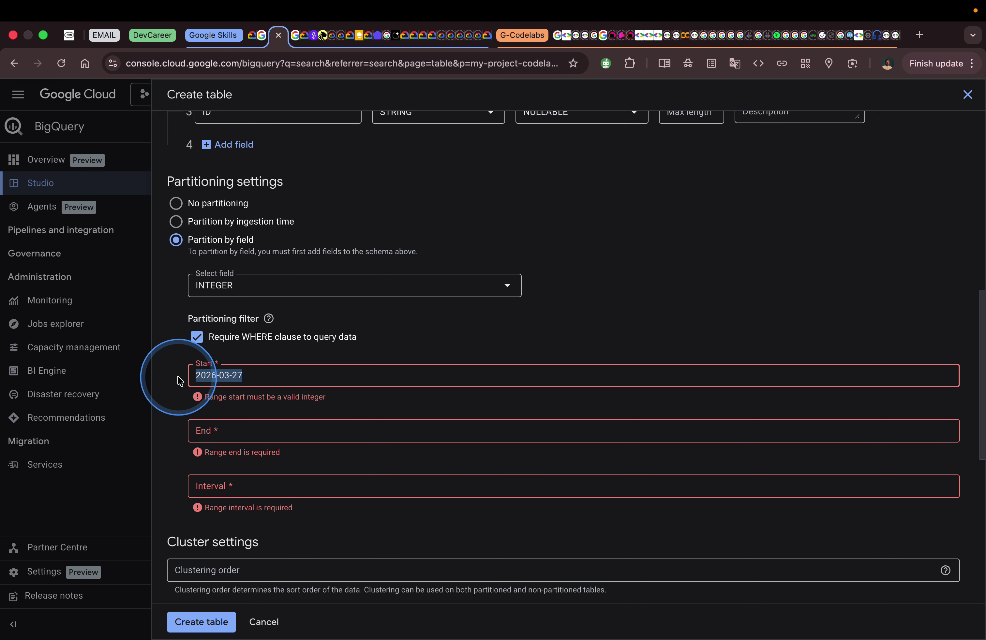
{"action": "type", "text": "0"}
{"action": "left_click", "coordinate": [214, 428]}
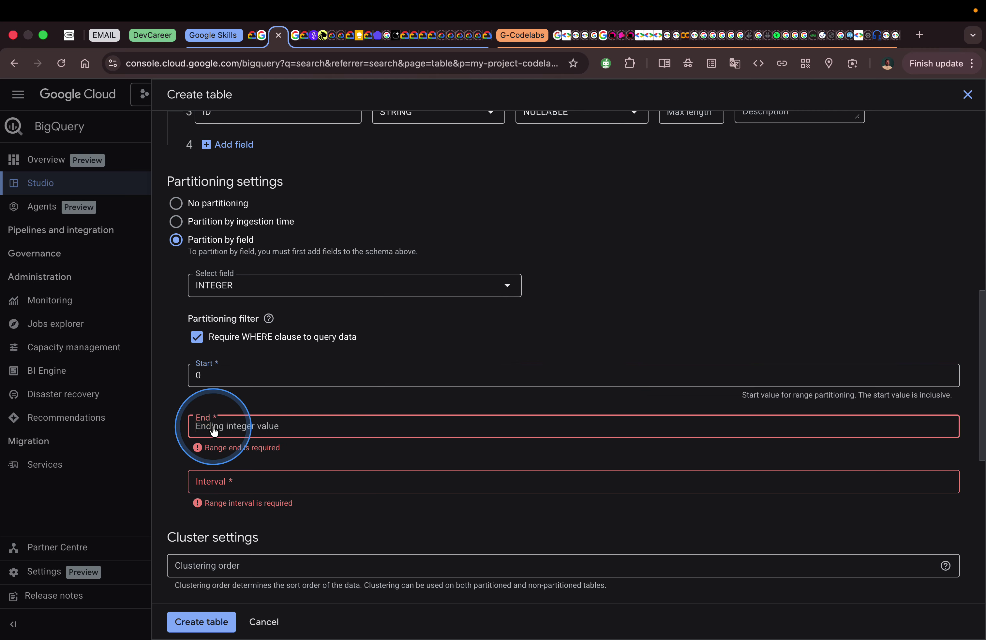
{"action": "type", "text": "100"}
{"action": "left_click", "coordinate": [247, 477]}
{"action": "type", "text": "1"}
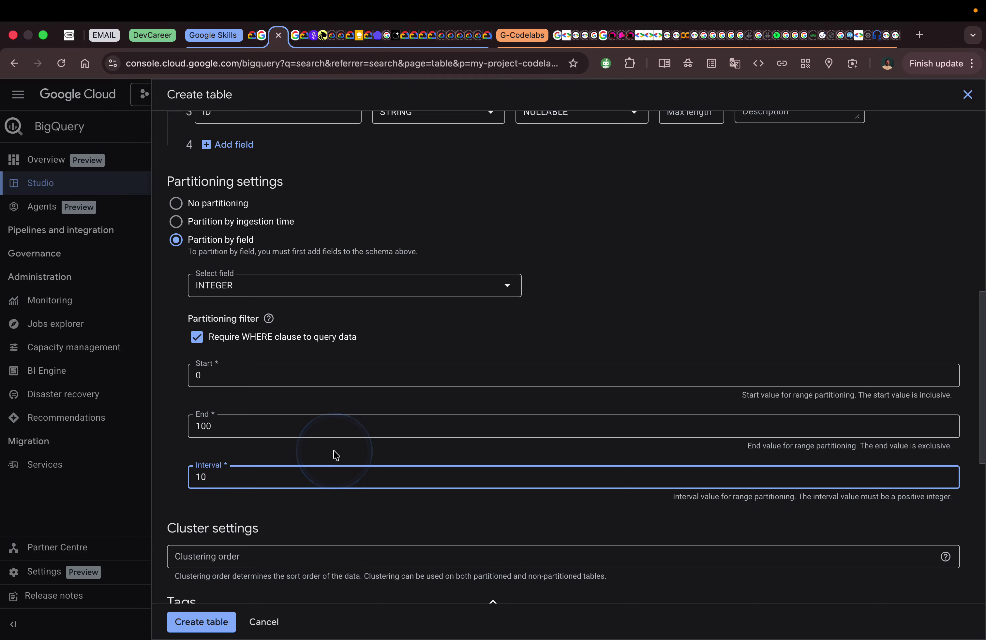
Try to create the integer-range partitioned table under the name my_test_table
{"action": "scroll", "coordinate": [335, 457], "scroll_direction": "down", "scroll_amount": 10}
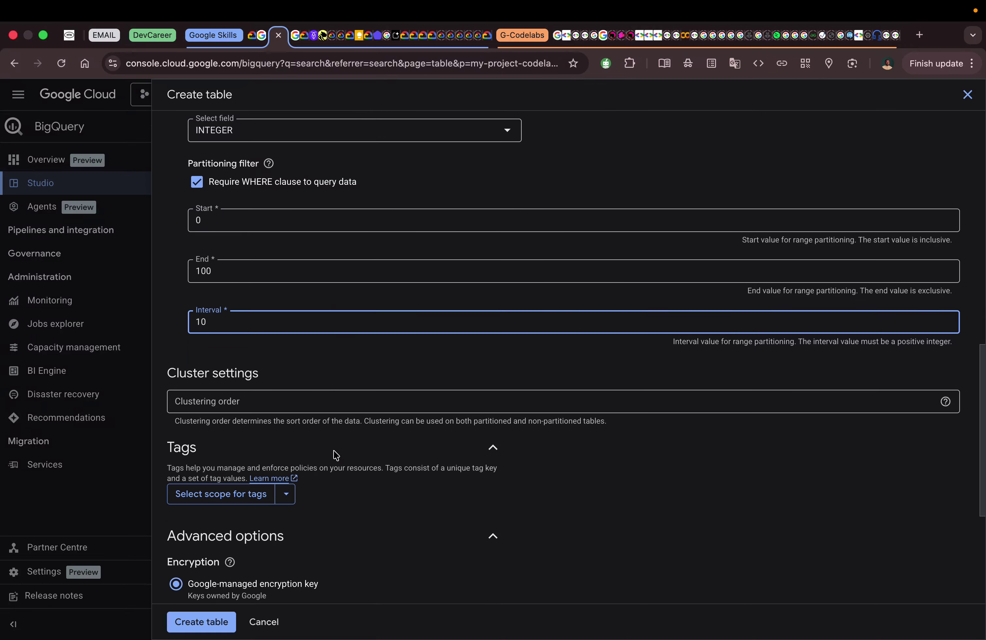
{"action": "left_click", "coordinate": [211, 624]}
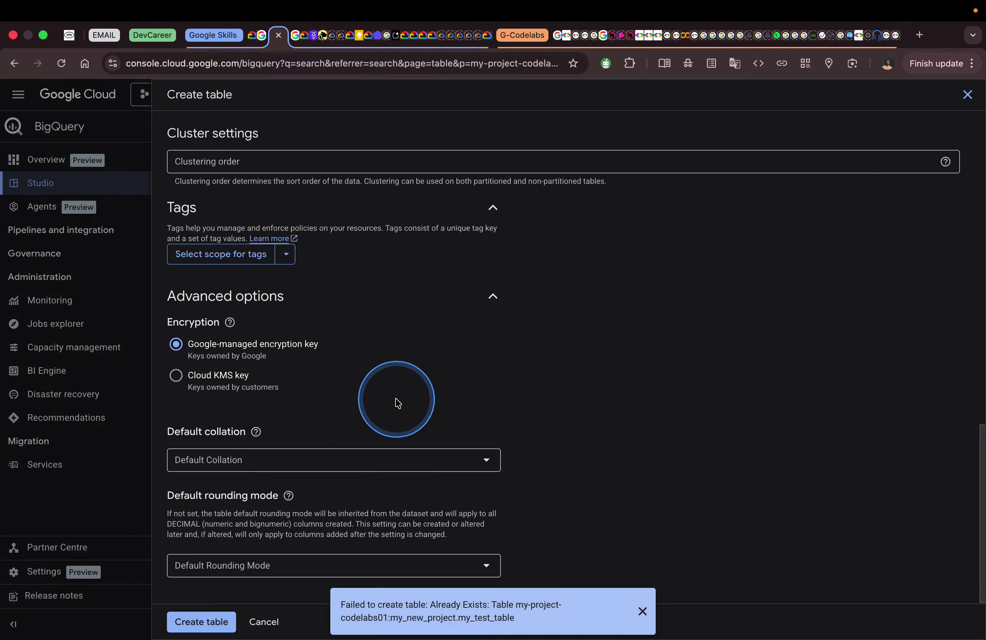
Change the destination table name to my_test_table01 and create the integer-range partitioned table
{"action": "scroll", "coordinate": [547, 429], "scroll_direction": "up", "scroll_amount": 1}
{"action": "scroll", "coordinate": [547, 428], "scroll_direction": "up", "scroll_amount": 15}
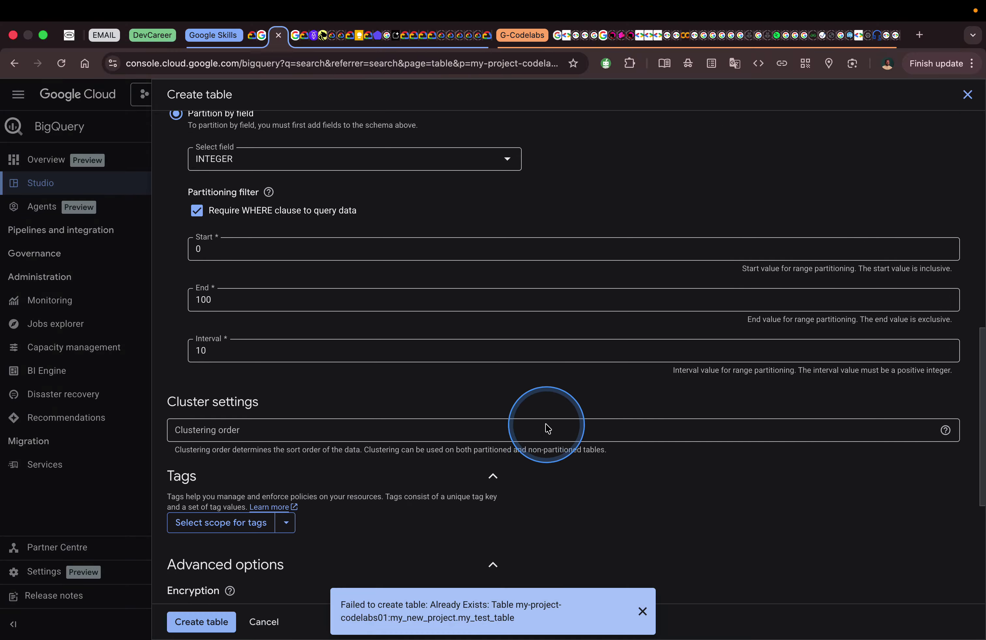
{"action": "scroll", "coordinate": [547, 428], "scroll_direction": "up", "scroll_amount": 4}
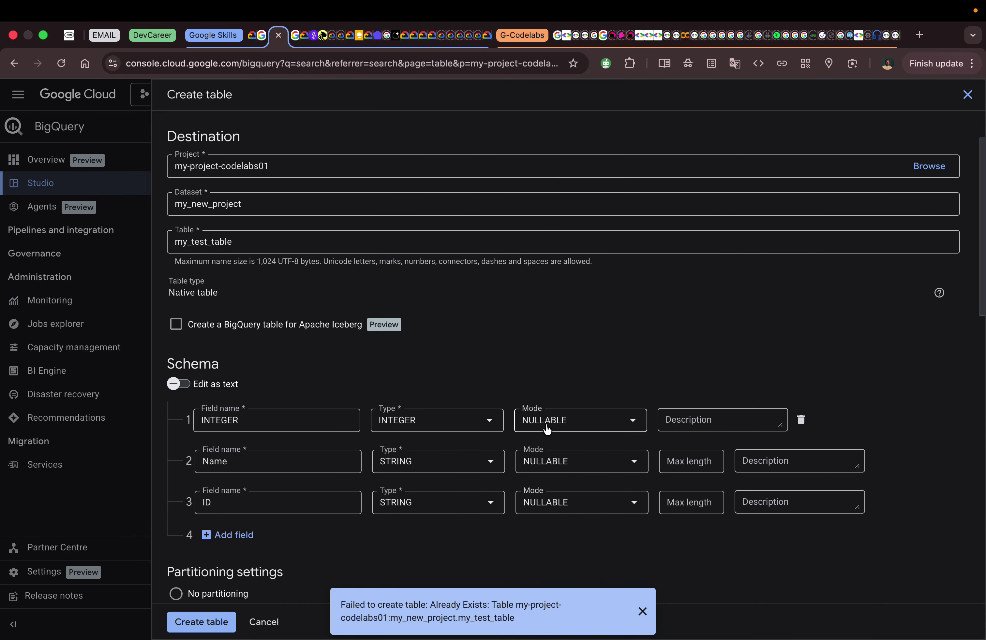
{"action": "left_click", "coordinate": [298, 241]}
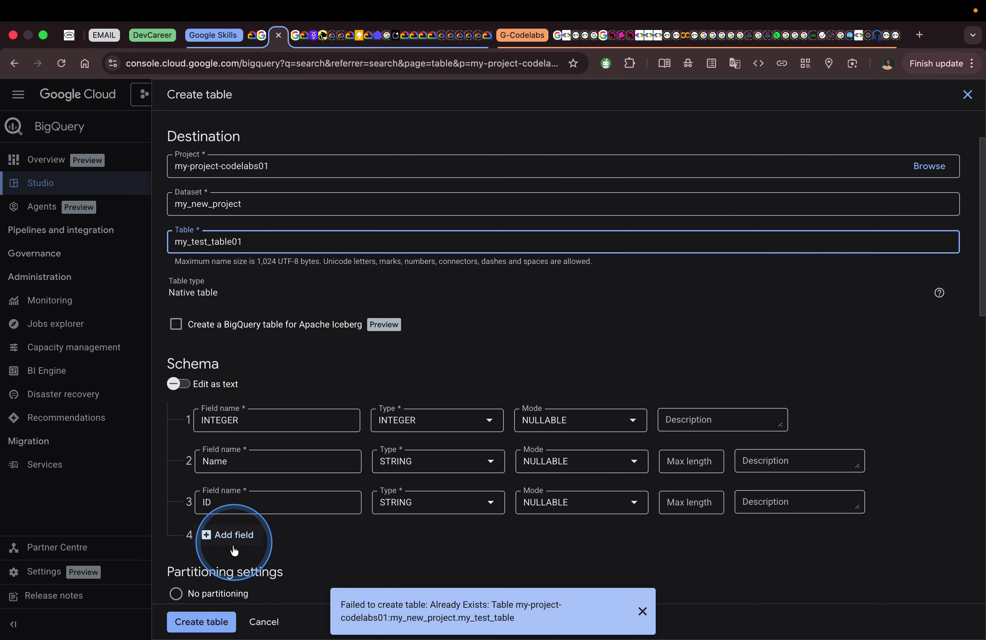
{"action": "left_click", "coordinate": [201, 622]}
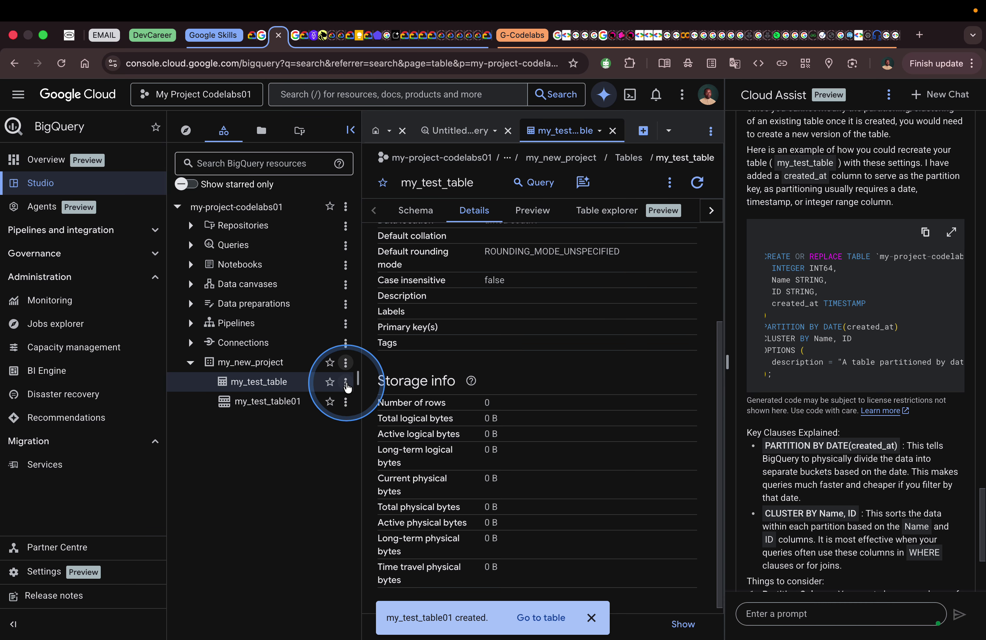
Start a new empty table in the my_new_project dataset and name it my_test_table02
{"action": "left_click", "coordinate": [346, 385]}
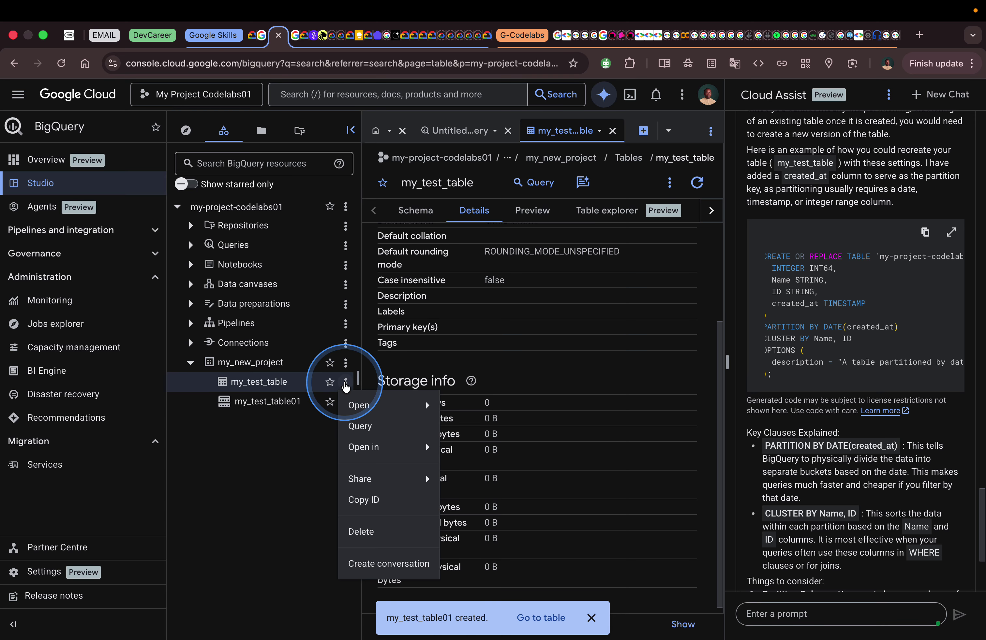
{"action": "mouse_move", "coordinate": [360, 409]}
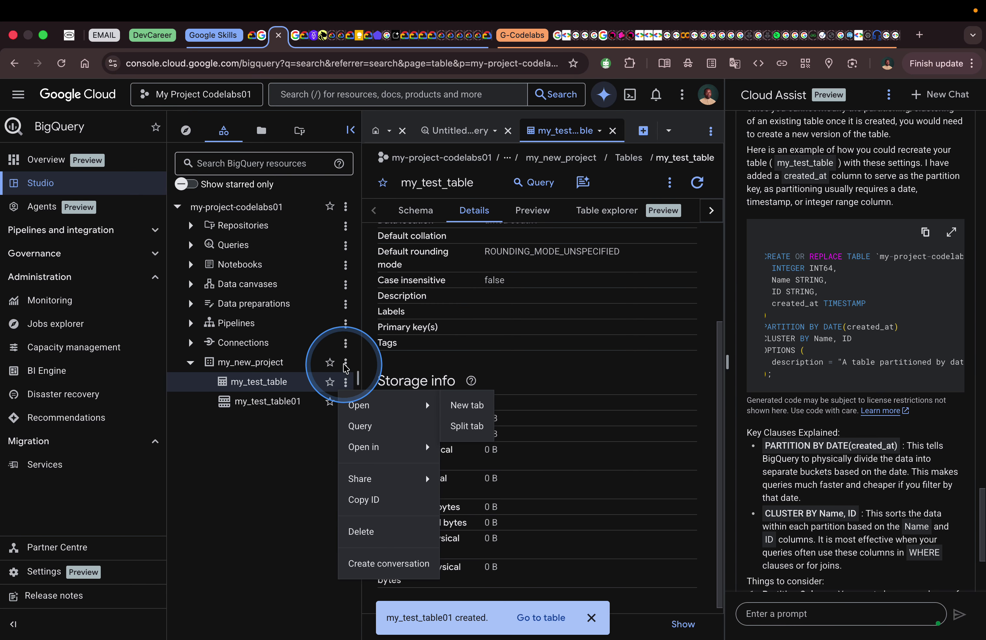
{"action": "left_click", "coordinate": [345, 369]}
{"action": "left_click", "coordinate": [348, 368]}
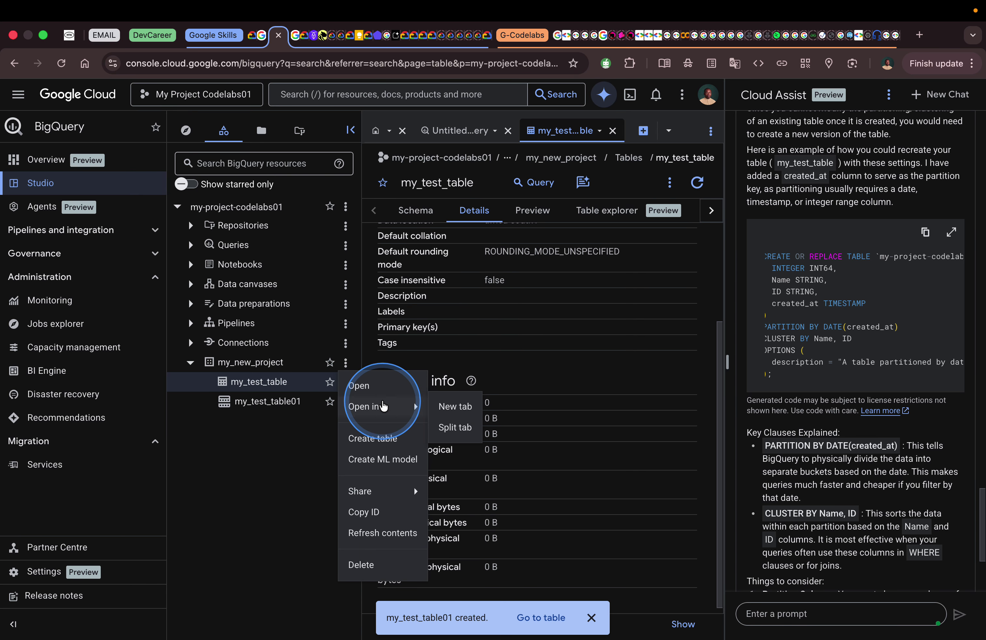
{"action": "left_click", "coordinate": [373, 438]}
{"action": "left_click", "coordinate": [245, 316]}
{"action": "type", "text": "my_test_table02"}
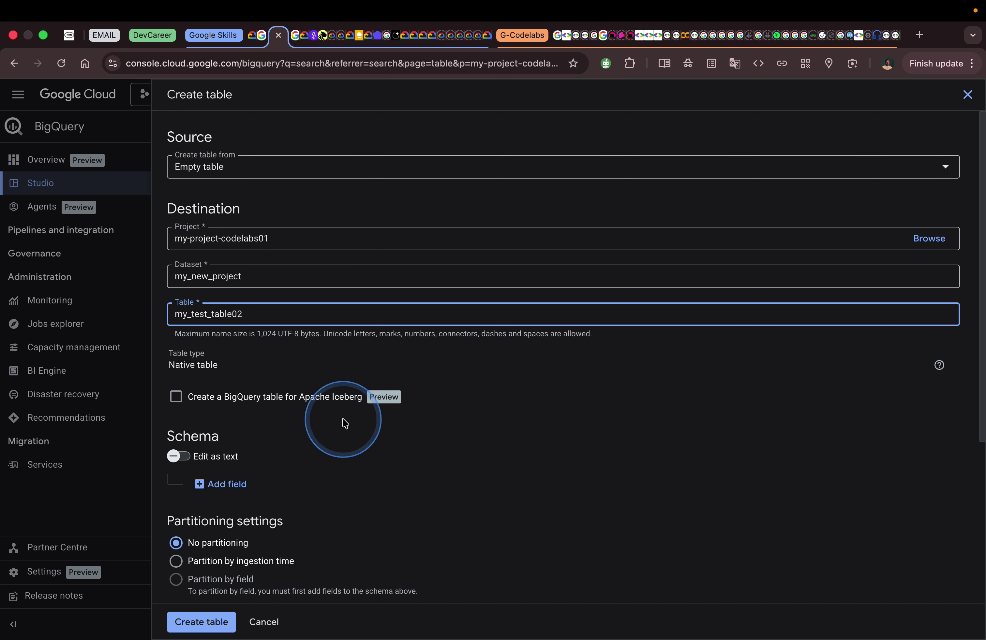
{"action": "scroll", "coordinate": [345, 423], "scroll_direction": "down", "scroll_amount": 5}
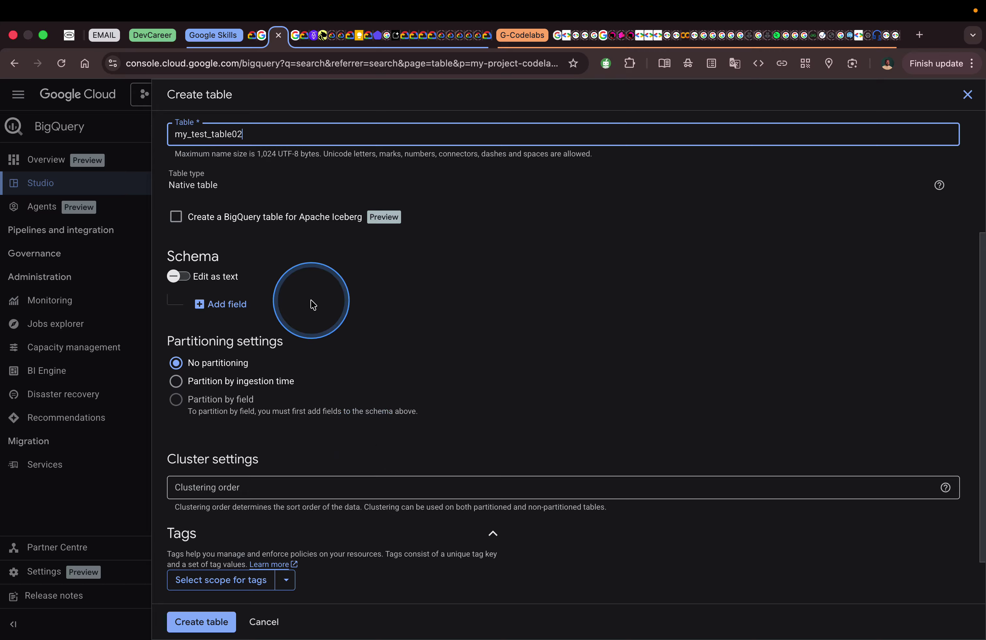
Switch to the Google Skills reading and review the end of the integer-range steps and the section on creating an ingestion-time partitioned table
{"action": "left_click", "coordinate": [260, 35]}
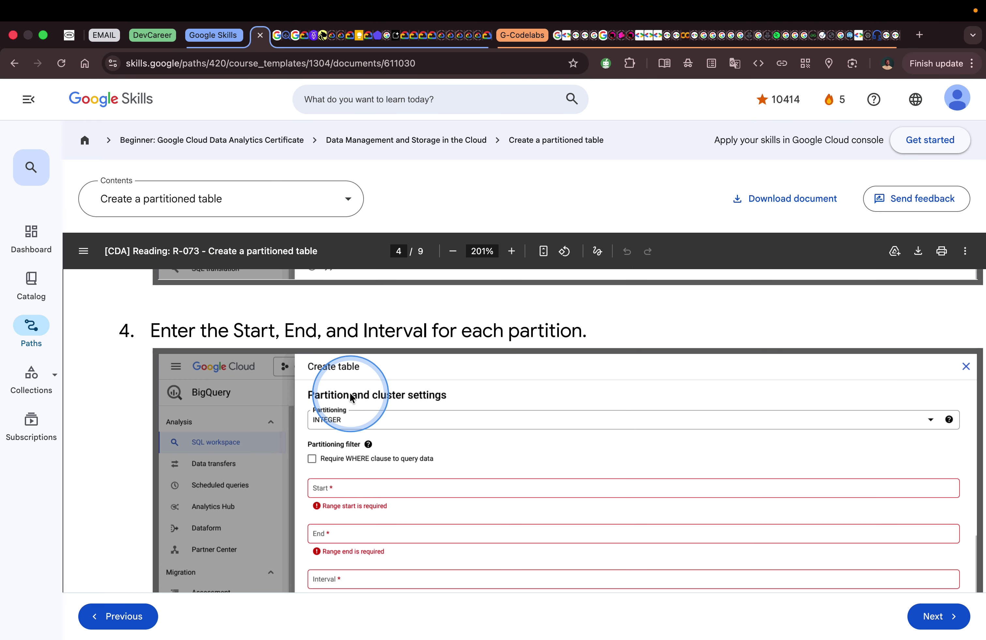
{"action": "scroll", "coordinate": [350, 397], "scroll_direction": "down", "scroll_amount": 10}
{"action": "scroll", "coordinate": [350, 395], "scroll_direction": "down", "scroll_amount": 15}
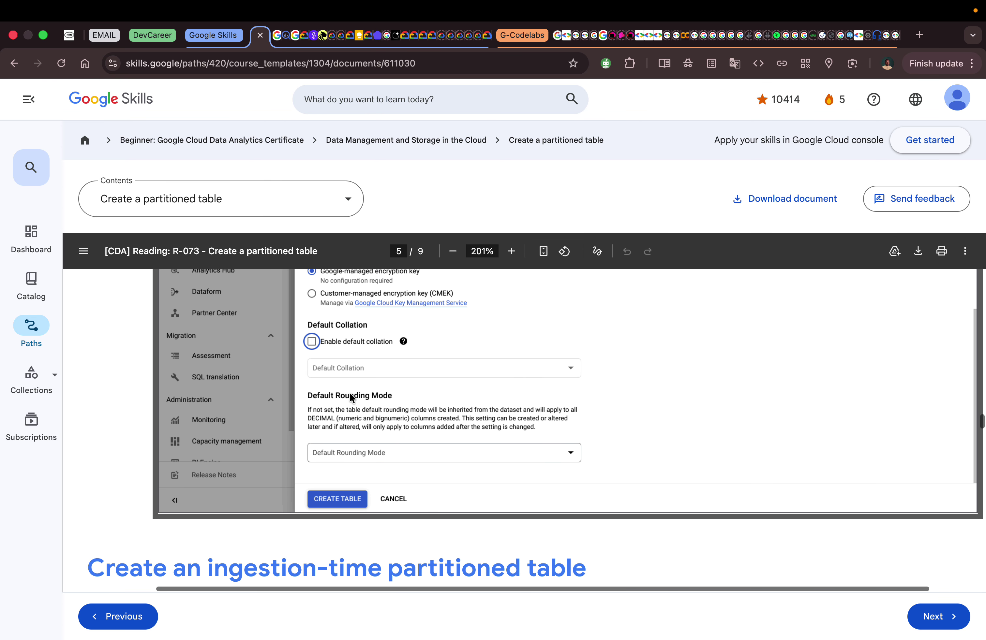
{"action": "scroll", "coordinate": [350, 393], "scroll_direction": "down", "scroll_amount": 2}
{"action": "scroll", "coordinate": [349, 392], "scroll_direction": "up", "scroll_amount": 5}
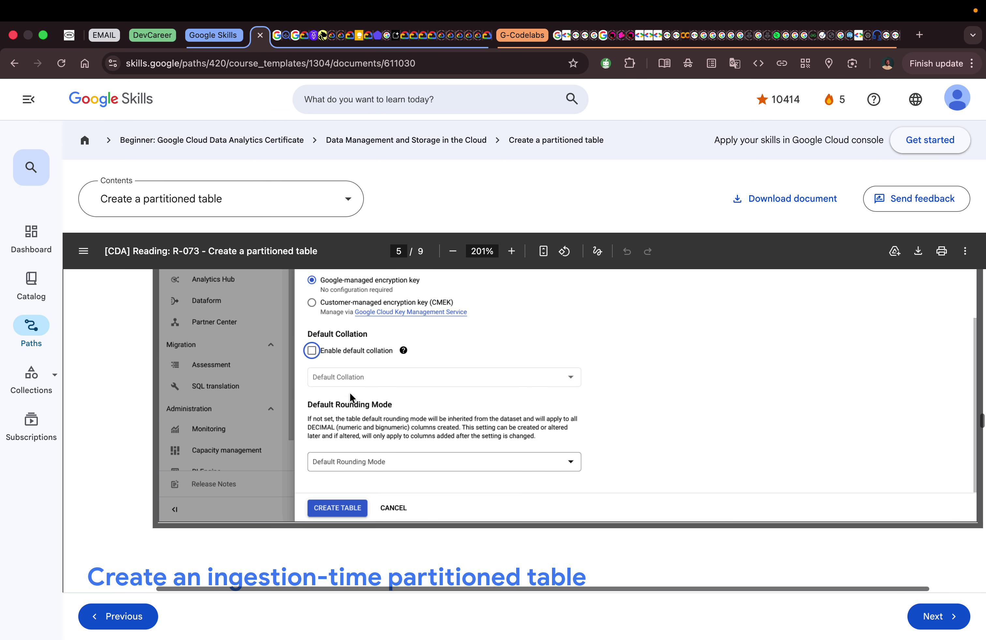
{"action": "scroll", "coordinate": [350, 392], "scroll_direction": "down", "scroll_amount": 5}
{"action": "scroll", "coordinate": [349, 392], "scroll_direction": "down", "scroll_amount": 20}
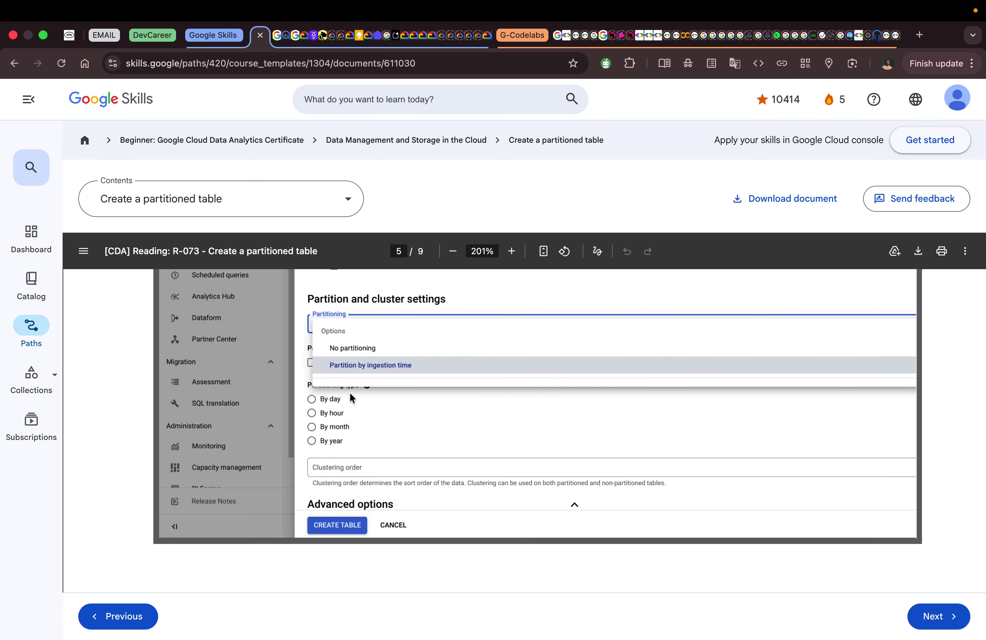
{"action": "scroll", "coordinate": [349, 395], "scroll_direction": "down", "scroll_amount": 10}
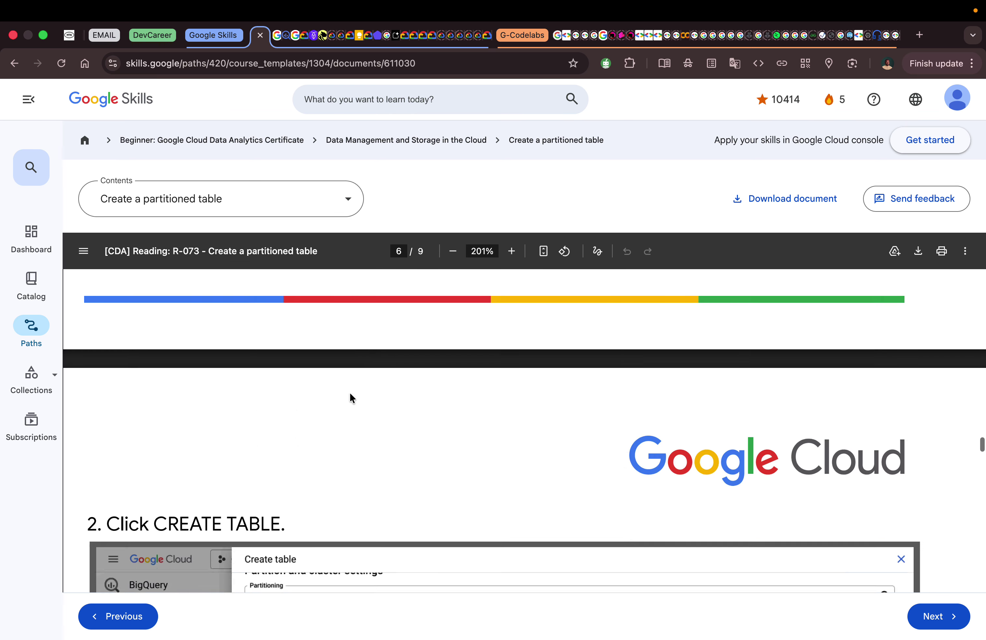
{"action": "scroll", "coordinate": [349, 397], "scroll_direction": "down", "scroll_amount": 6}
{"action": "scroll", "coordinate": [350, 398], "scroll_direction": "up", "scroll_amount": 1}
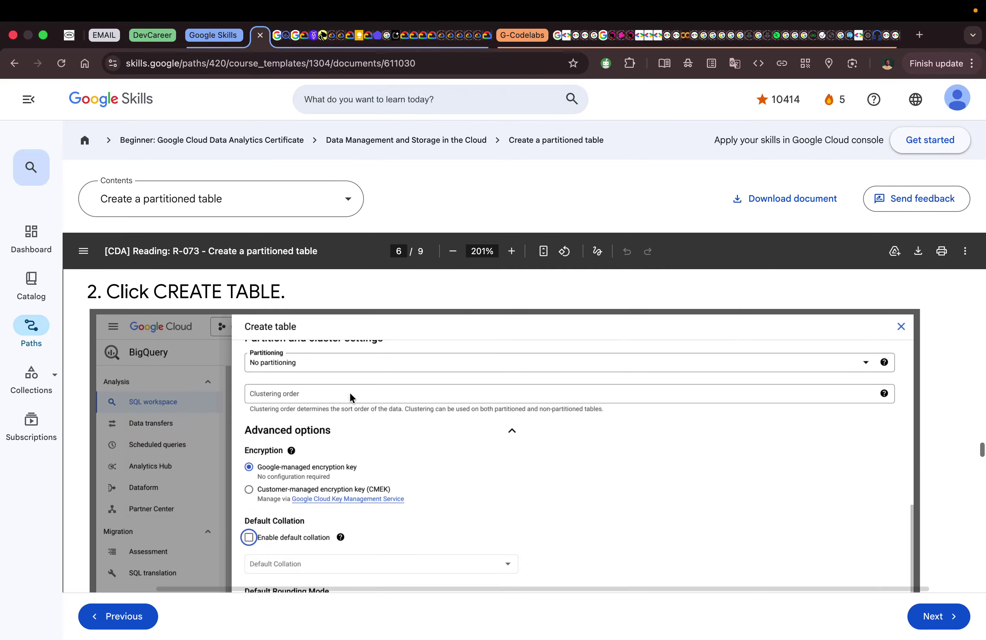
Read the time-unit table section of the reading through step 3, on partitioning by the DATE field
{"action": "scroll", "coordinate": [350, 396], "scroll_direction": "down", "scroll_amount": 6}
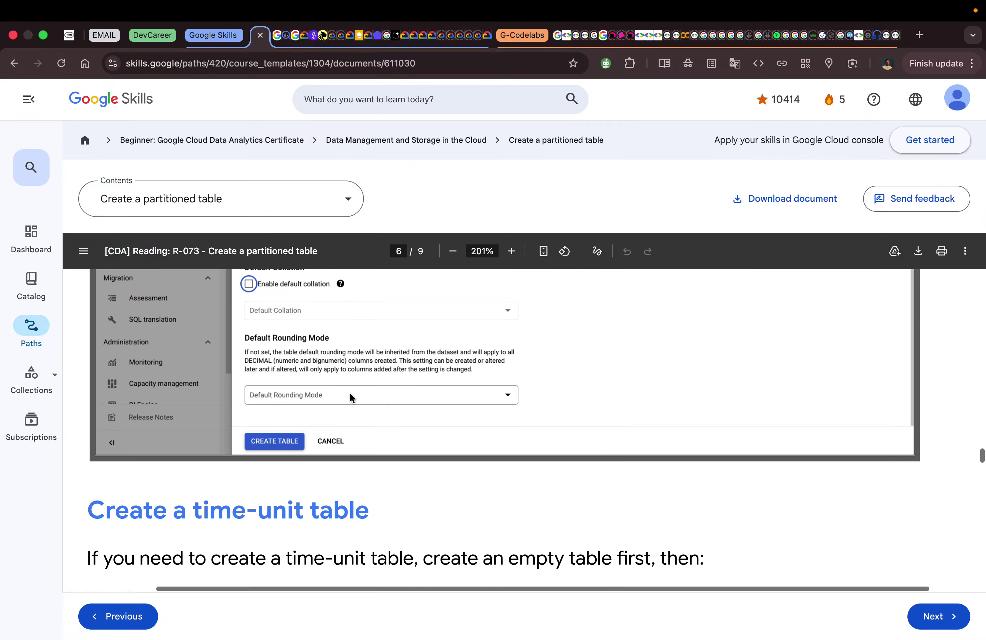
{"action": "scroll", "coordinate": [349, 398], "scroll_direction": "down", "scroll_amount": 12}
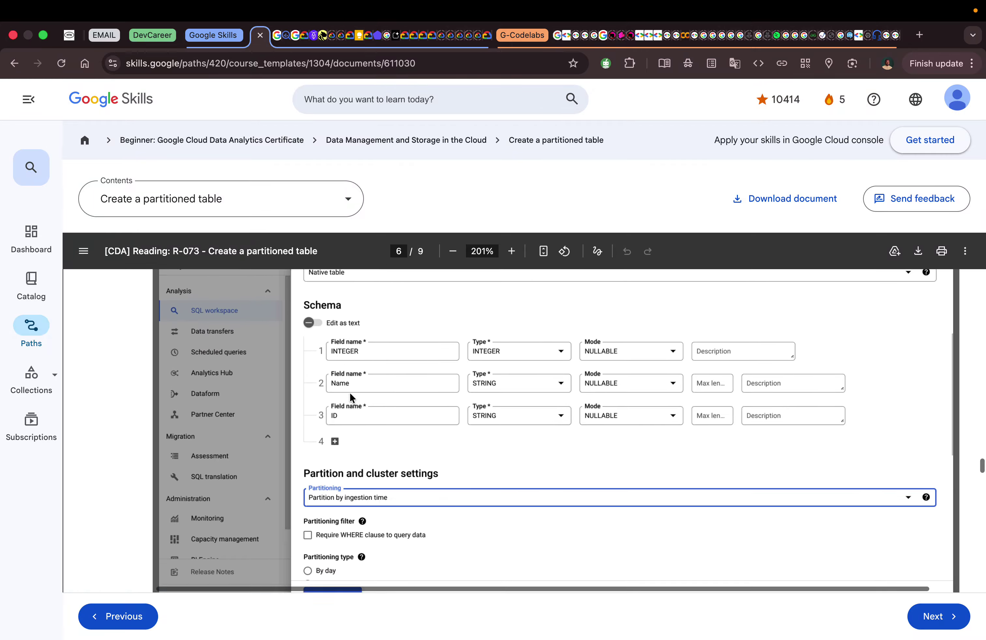
{"action": "scroll", "coordinate": [349, 397], "scroll_direction": "down", "scroll_amount": 4}
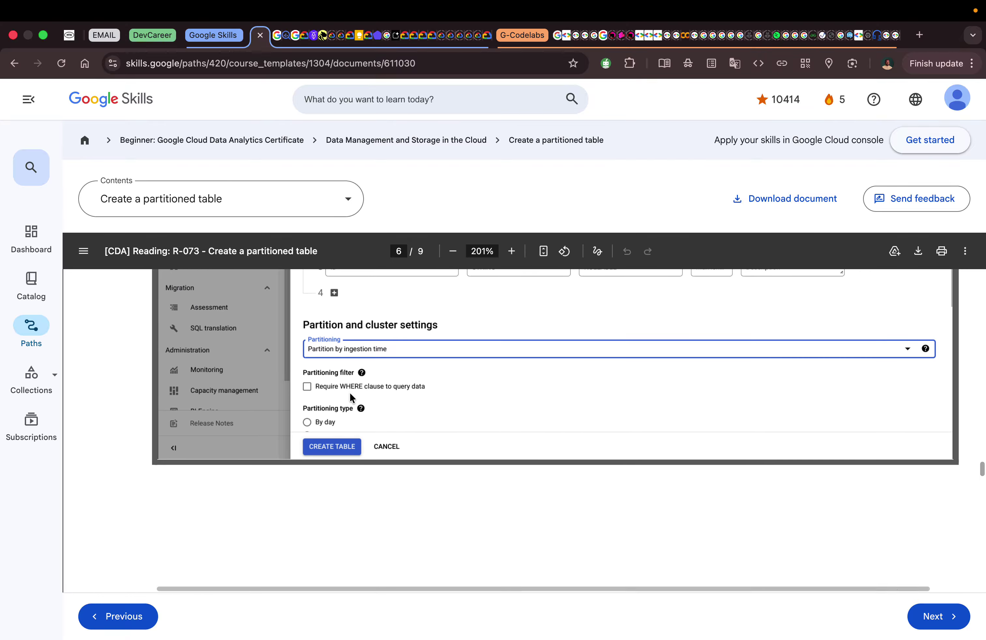
{"action": "scroll", "coordinate": [350, 397], "scroll_direction": "down", "scroll_amount": 14}
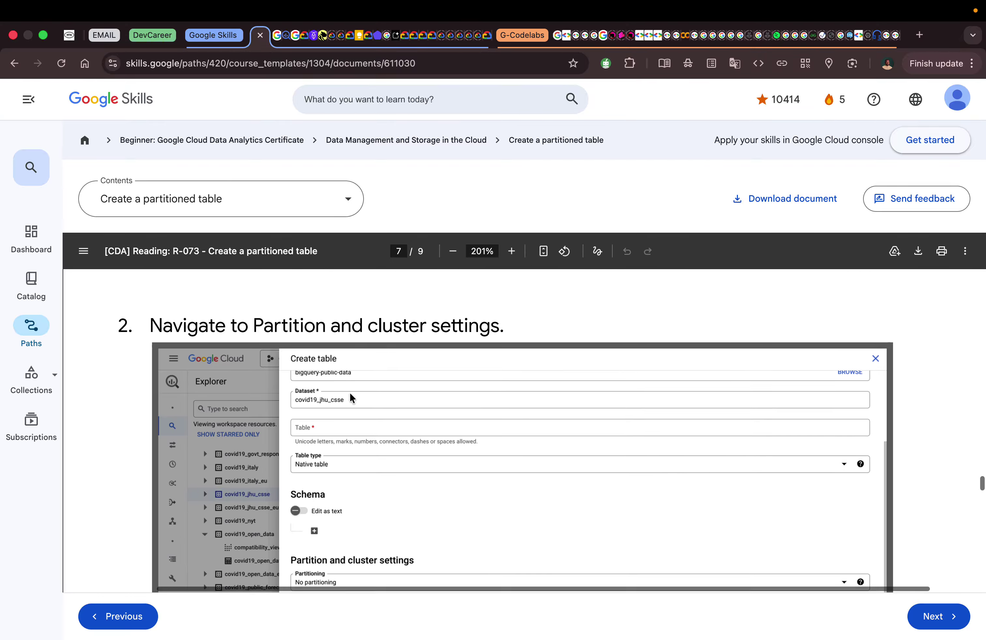
{"action": "scroll", "coordinate": [350, 397], "scroll_direction": "down", "scroll_amount": 4}
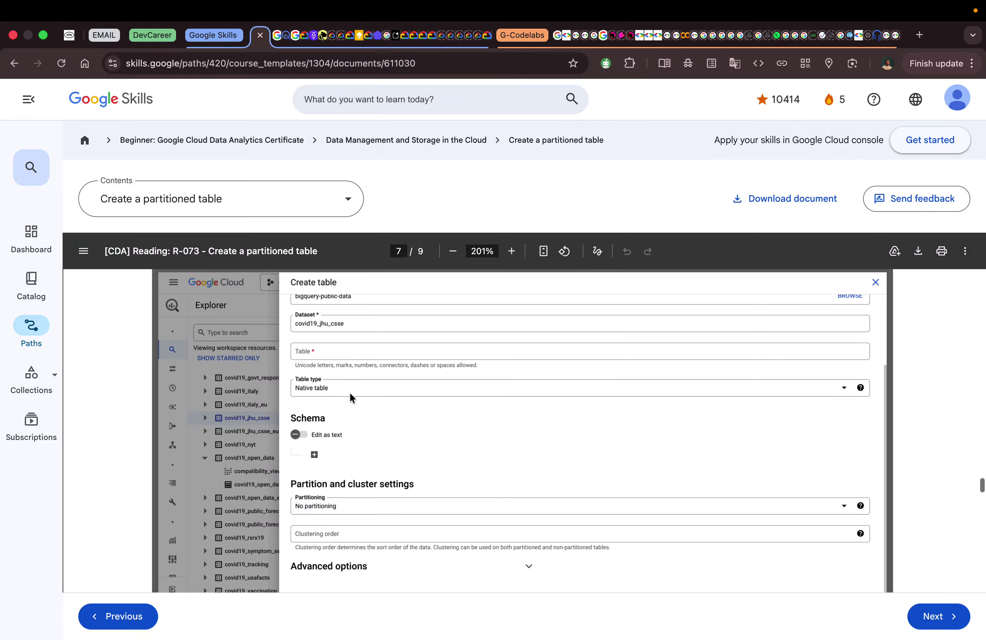
{"action": "scroll", "coordinate": [350, 397], "scroll_direction": "down", "scroll_amount": 7}
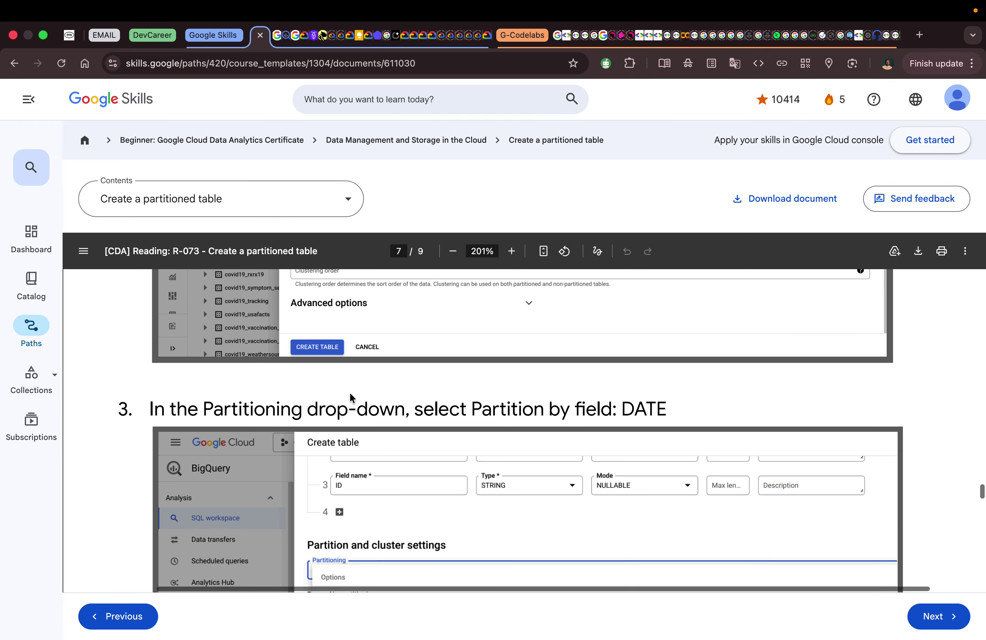
{"action": "scroll", "coordinate": [350, 397], "scroll_direction": "down", "scroll_amount": 3}
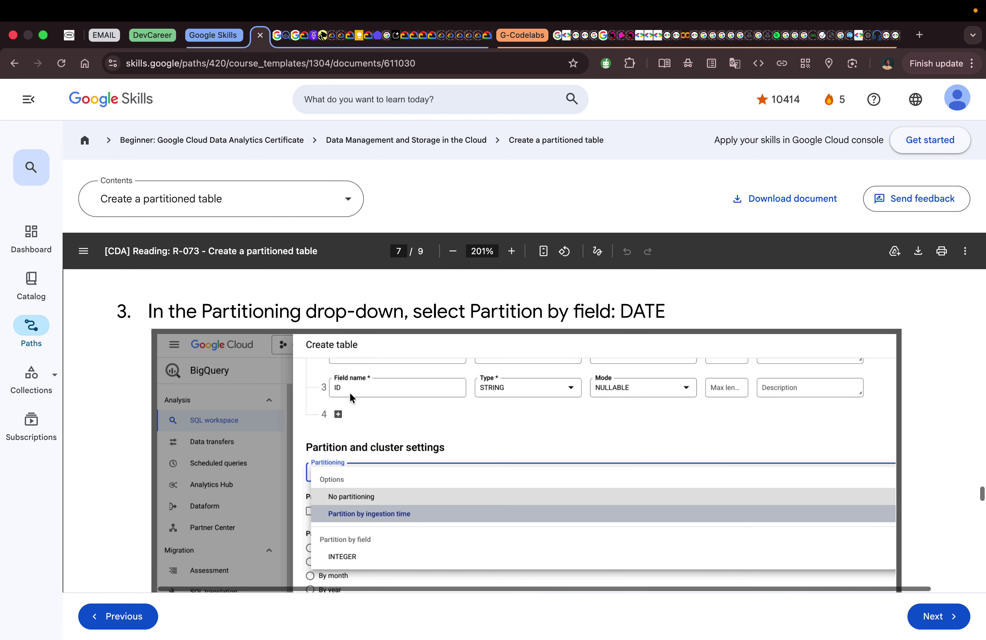
{"action": "scroll", "coordinate": [350, 395], "scroll_direction": "down", "scroll_amount": 4}
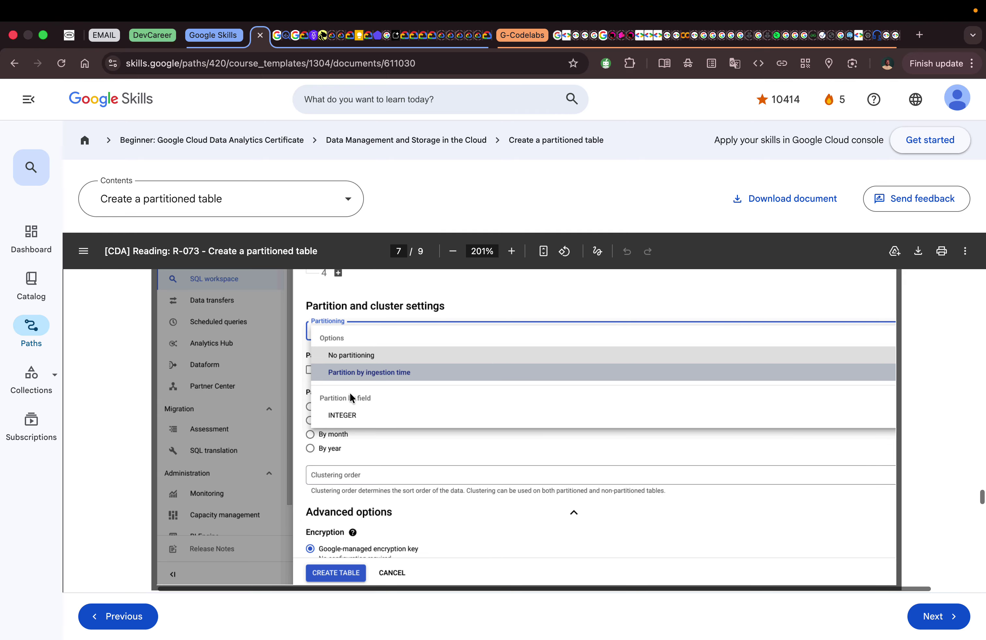
Return to BigQuery and set my_test_table02 to partition by ingestion time with the hourly partitioning type
{"action": "scroll", "coordinate": [350, 395], "scroll_direction": "down", "scroll_amount": 3}
{"action": "scroll", "coordinate": [350, 395], "scroll_direction": "up", "scroll_amount": 3}
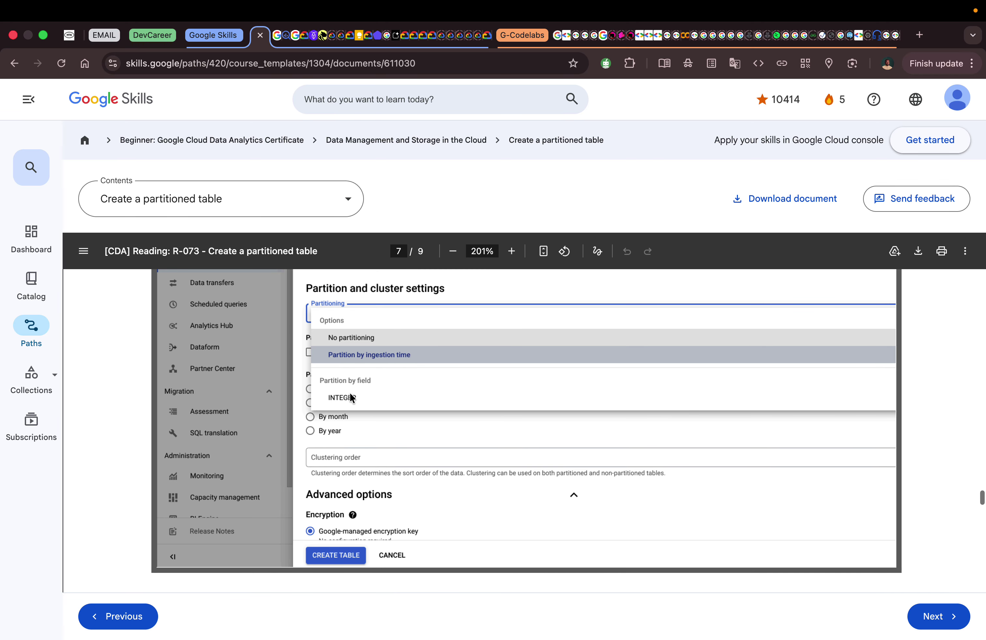
{"action": "left_click", "coordinate": [286, 37]}
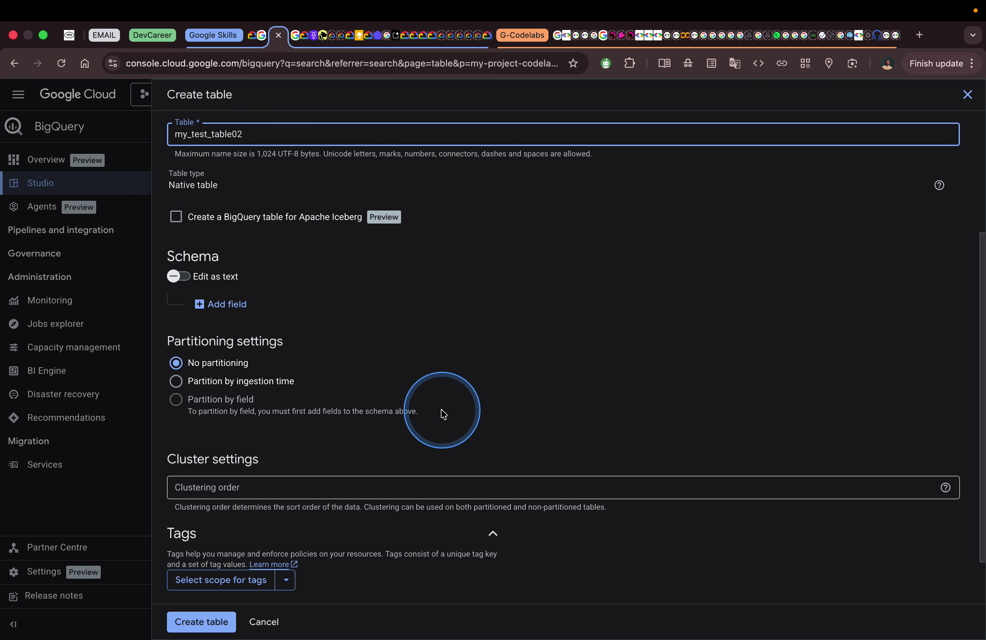
{"action": "scroll", "coordinate": [443, 414], "scroll_direction": "up", "scroll_amount": 1}
{"action": "scroll", "coordinate": [443, 414], "scroll_direction": "up", "scroll_amount": 2}
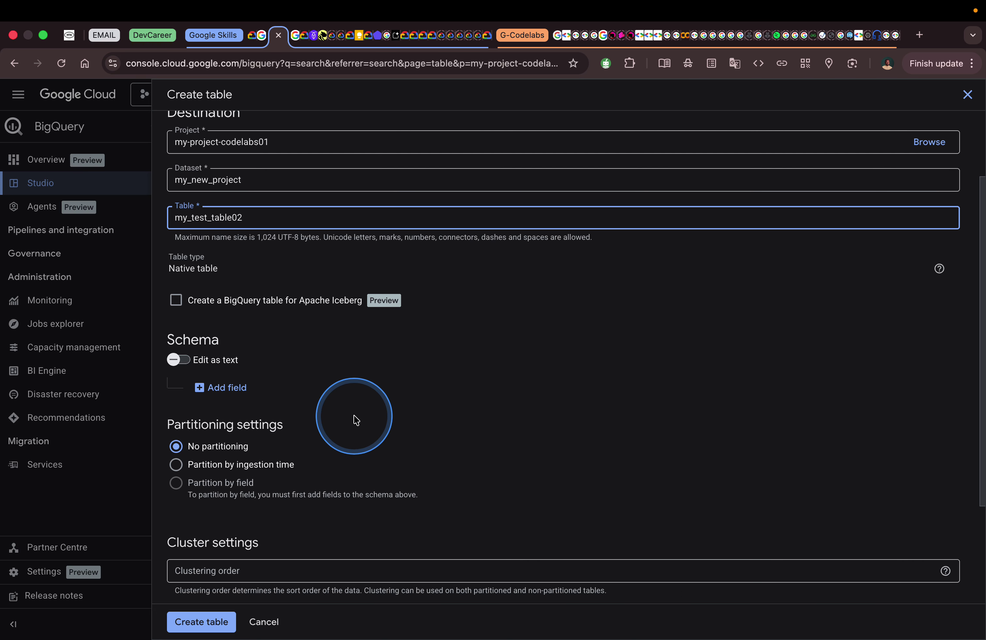
{"action": "left_click", "coordinate": [287, 465]}
{"action": "scroll", "coordinate": [351, 412], "scroll_direction": "down", "scroll_amount": 6}
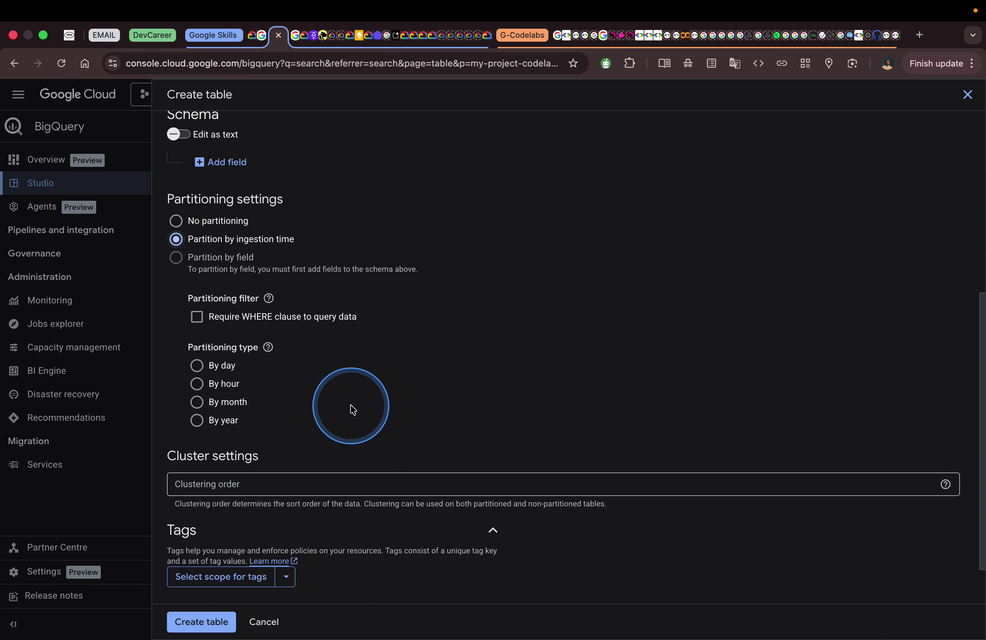
{"action": "scroll", "coordinate": [351, 410], "scroll_direction": "down", "scroll_amount": 1}
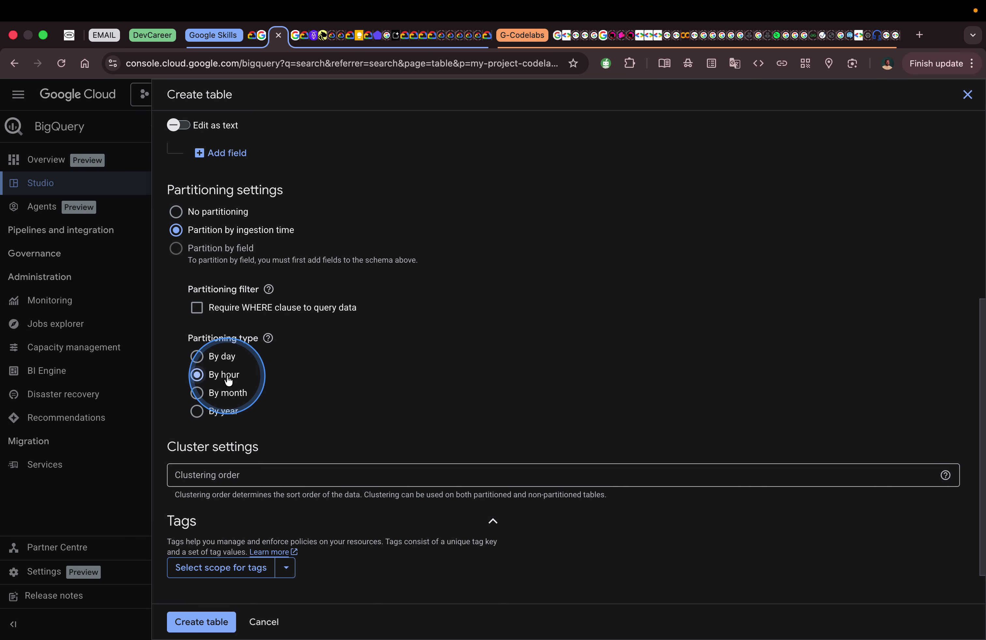
{"action": "scroll", "coordinate": [220, 357], "scroll_direction": "down", "scroll_amount": 2}
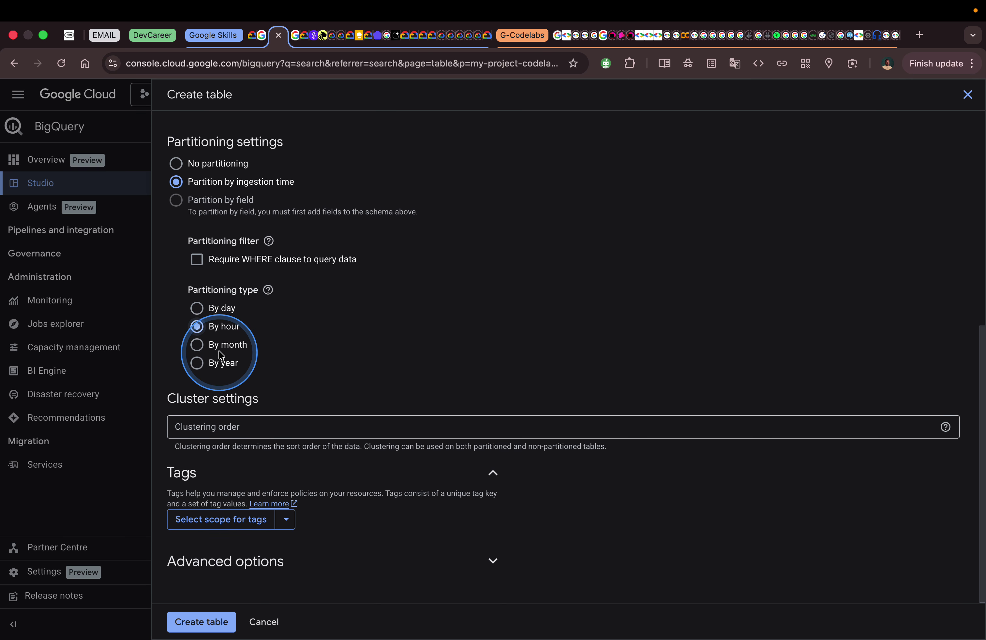
Check the DATE partitioning example on page 8 of the Google Skills reading, and change my_test_table02's partitioning type to By day in BigQuery
{"action": "left_click", "coordinate": [252, 42]}
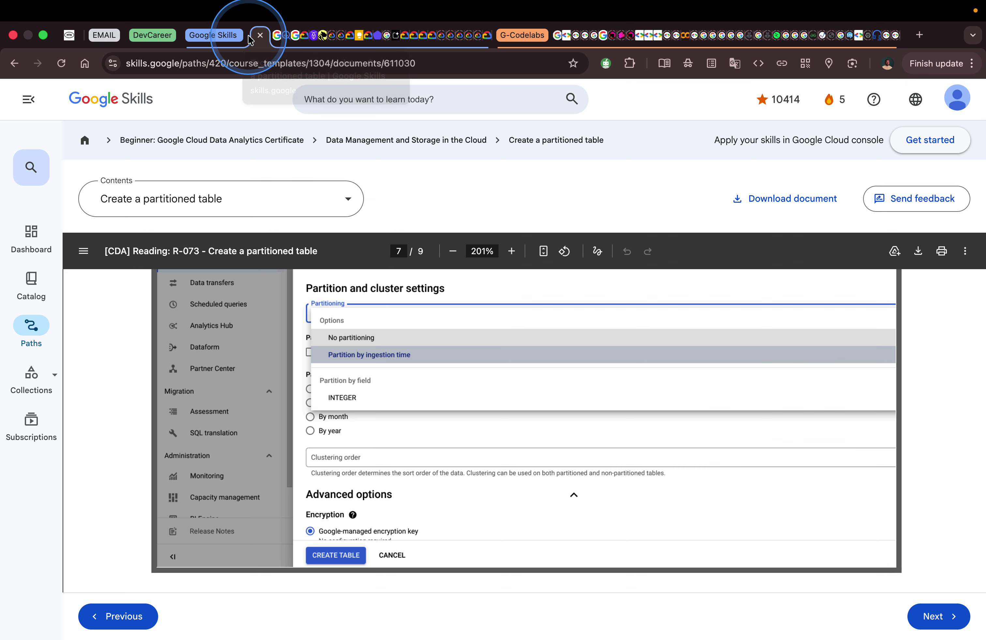
{"action": "scroll", "coordinate": [347, 339], "scroll_direction": "down", "scroll_amount": 10}
{"action": "scroll", "coordinate": [346, 338], "scroll_direction": "down", "scroll_amount": 5}
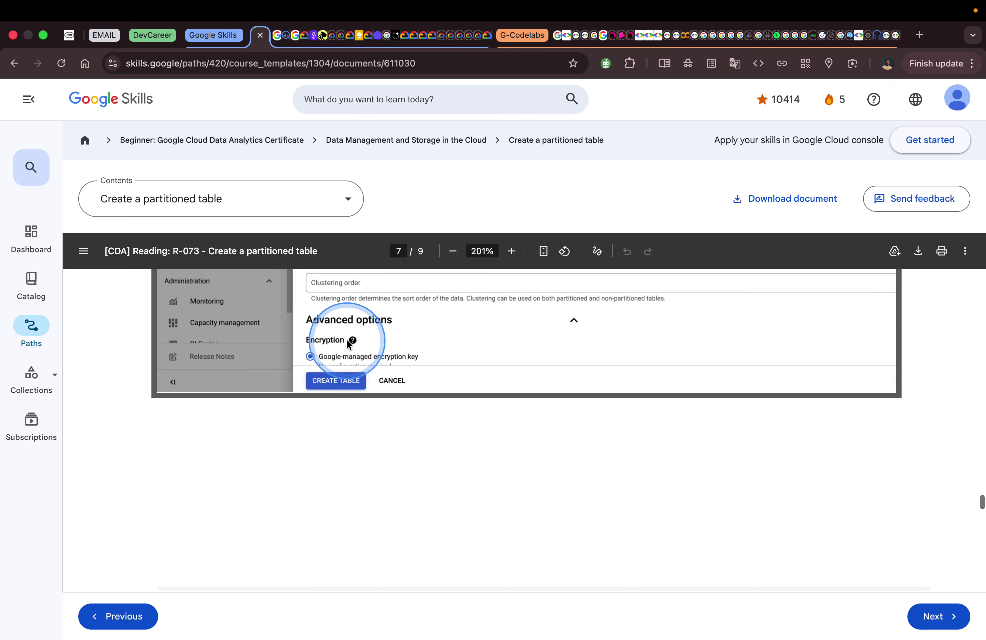
{"action": "scroll", "coordinate": [346, 339], "scroll_direction": "up", "scroll_amount": 8}
{"action": "scroll", "coordinate": [346, 339], "scroll_direction": "down", "scroll_amount": 10}
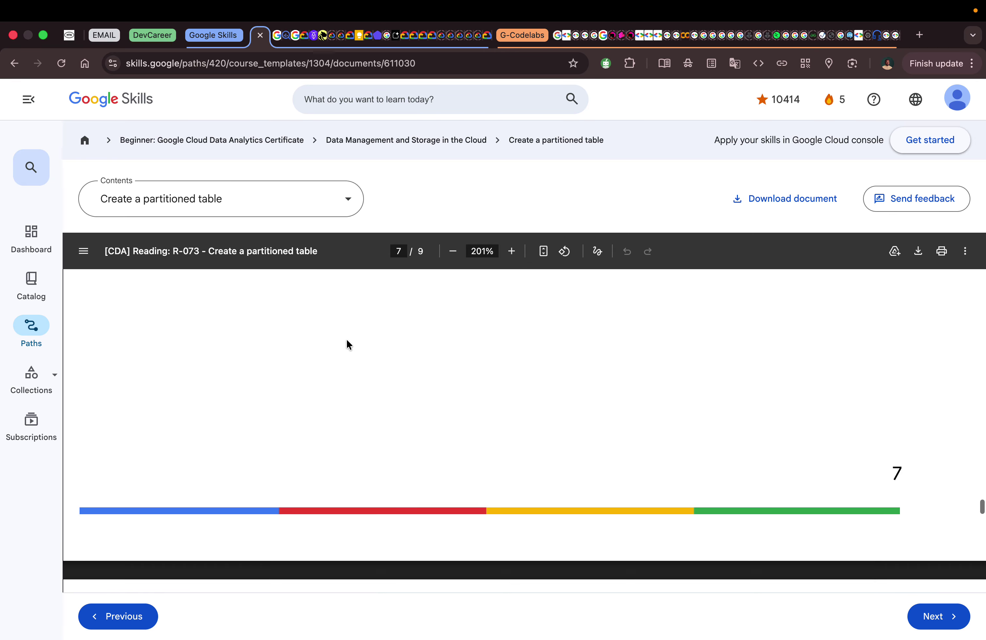
{"action": "scroll", "coordinate": [347, 344], "scroll_direction": "down", "scroll_amount": 5}
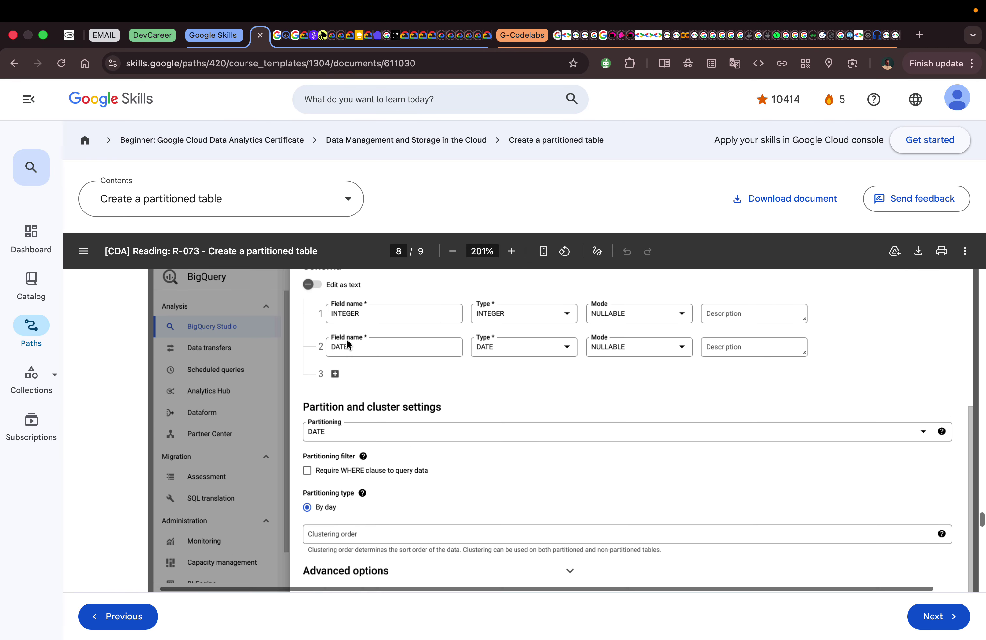
{"action": "scroll", "coordinate": [346, 339], "scroll_direction": "down", "scroll_amount": 3}
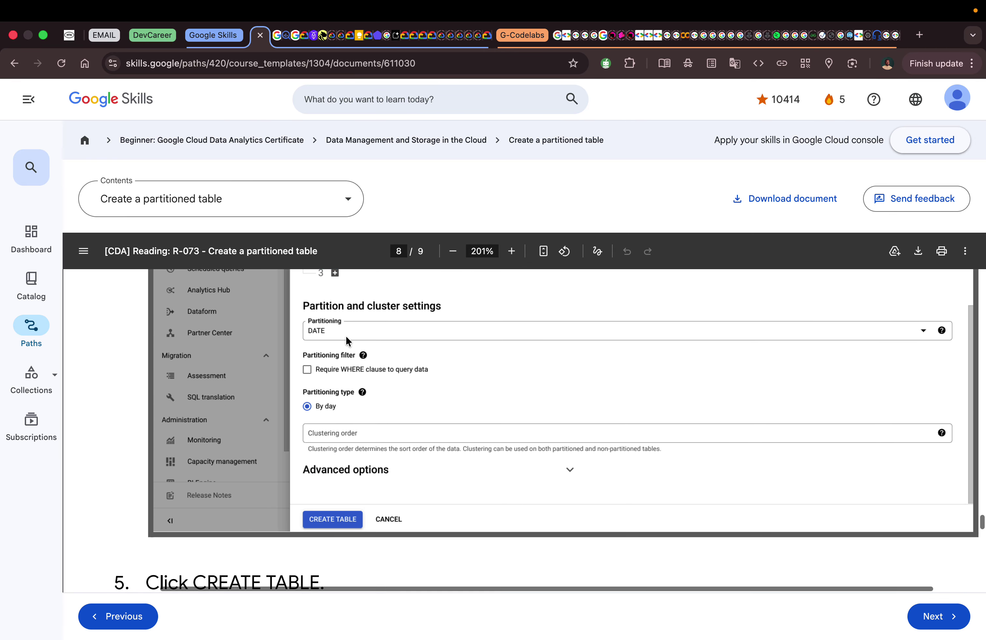
{"action": "left_click", "coordinate": [285, 40]}
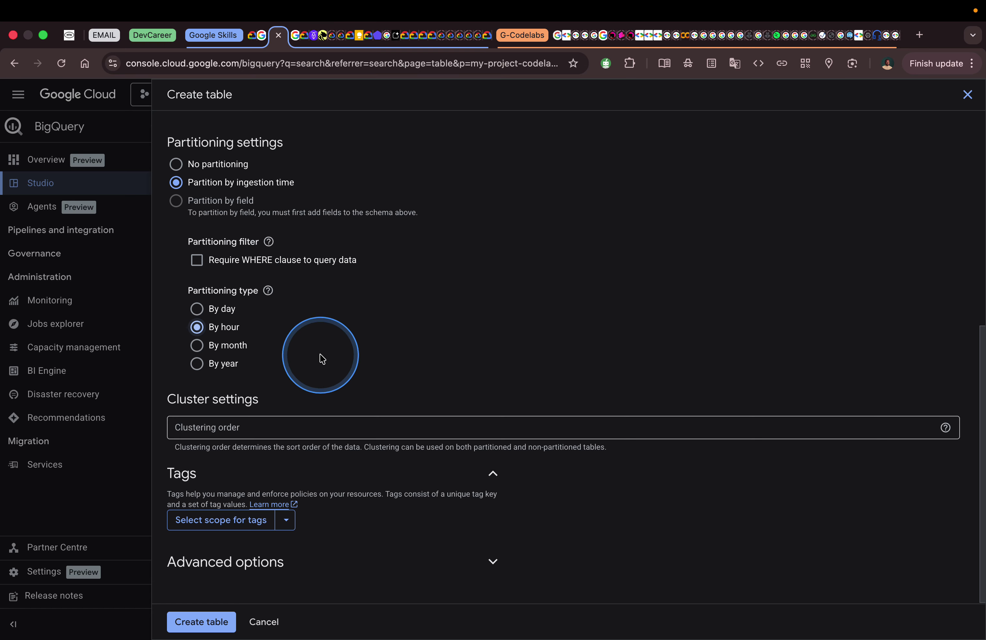
Compare the table's advanced options with the reading, keep their defaults, and create the ingestion-time partitioned table my_test_table02
{"action": "left_click", "coordinate": [254, 41]}
{"action": "scroll", "coordinate": [402, 374], "scroll_direction": "down", "scroll_amount": 10}
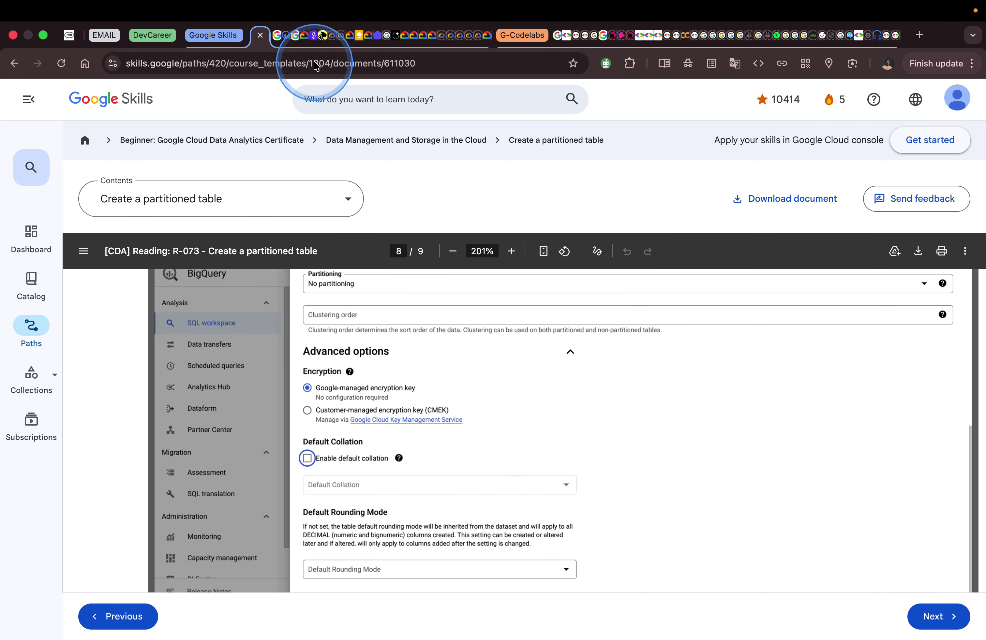
{"action": "left_click", "coordinate": [275, 36]}
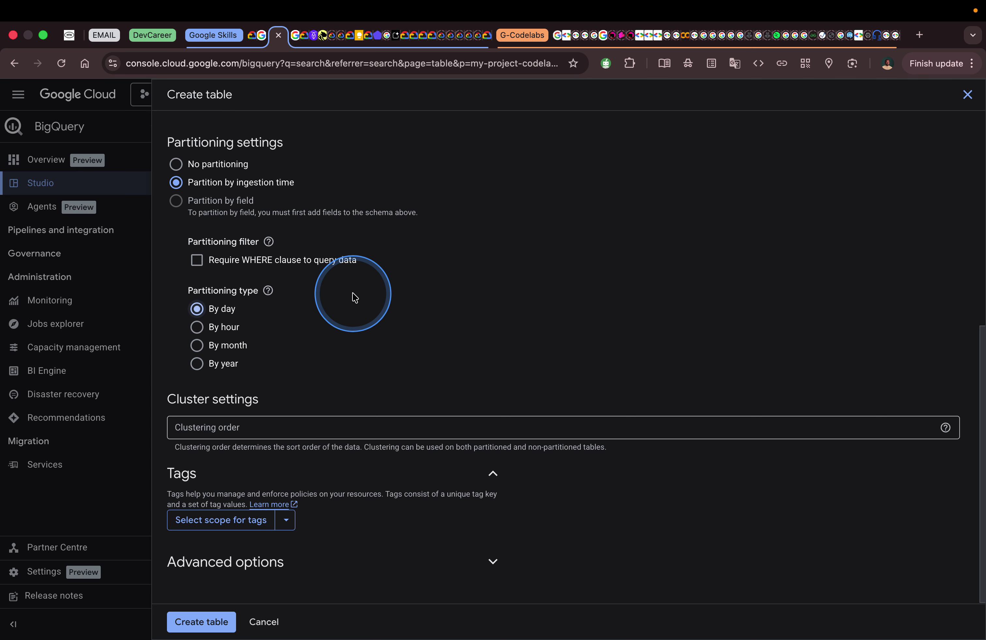
{"action": "left_click", "coordinate": [272, 564]}
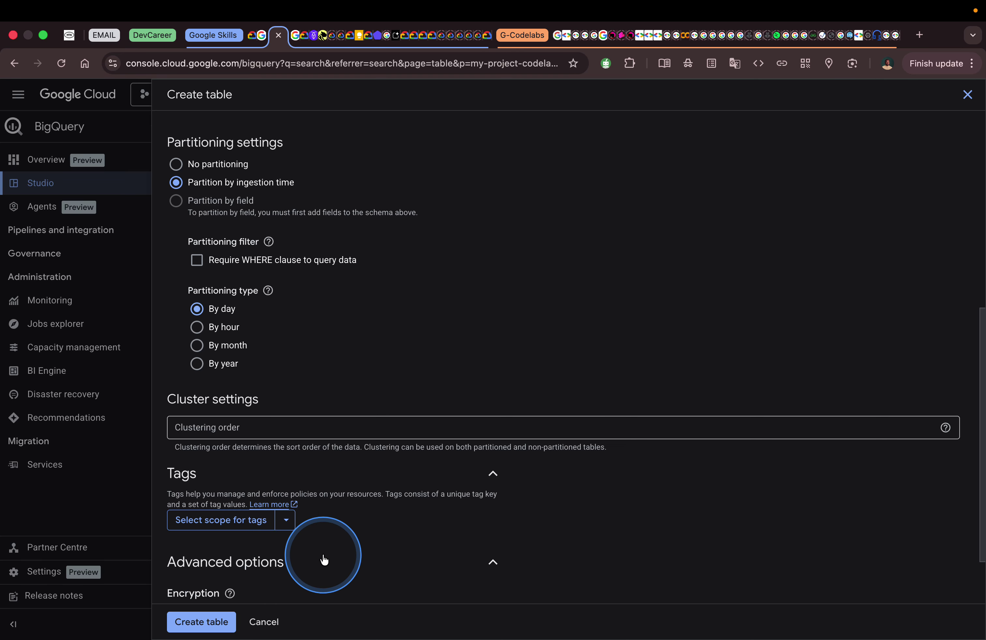
{"action": "scroll", "coordinate": [324, 559], "scroll_direction": "down", "scroll_amount": 5}
{"action": "scroll", "coordinate": [324, 559], "scroll_direction": "down", "scroll_amount": 2}
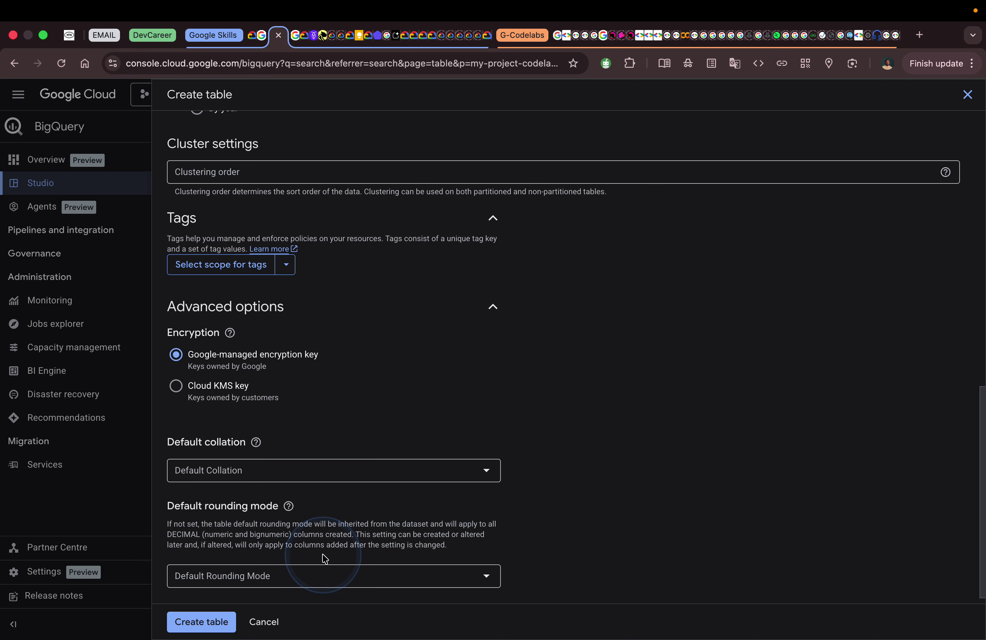
{"action": "scroll", "coordinate": [324, 559], "scroll_direction": "up", "scroll_amount": 6}
{"action": "scroll", "coordinate": [325, 559], "scroll_direction": "up", "scroll_amount": 6}
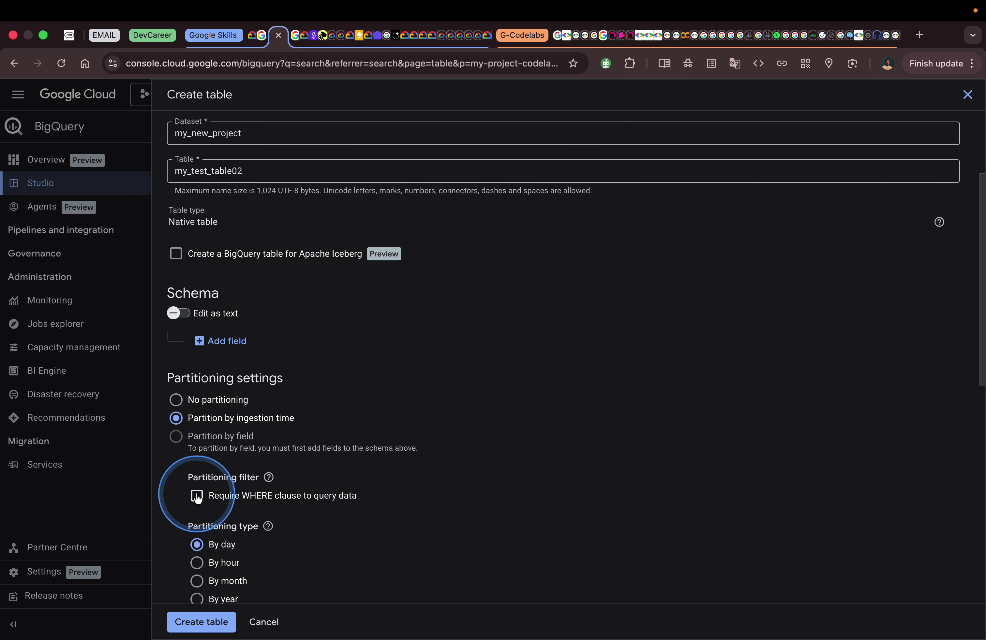
{"action": "left_click", "coordinate": [229, 609]}
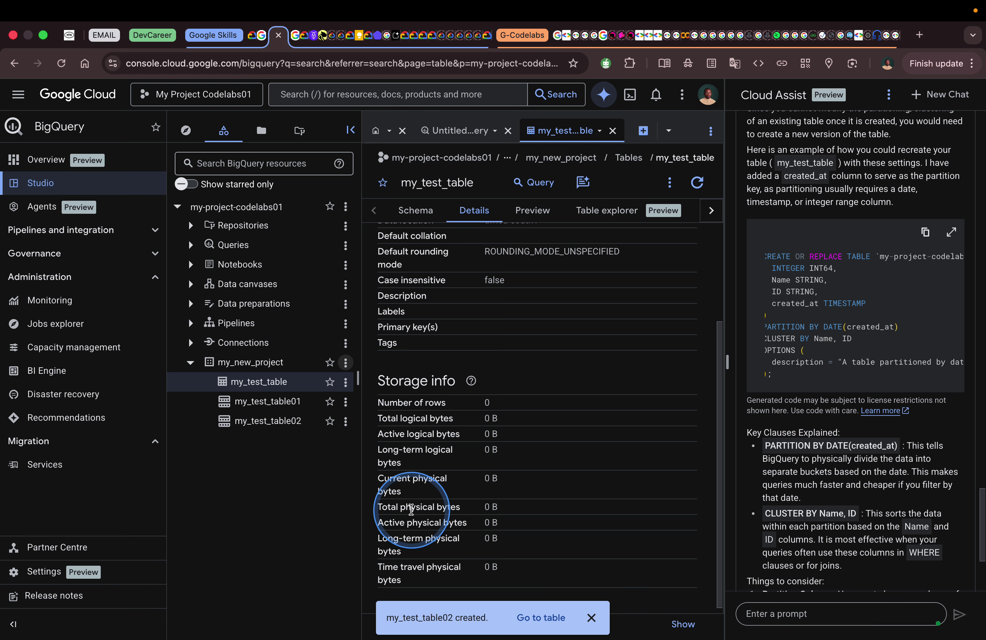
Switch to the Google Skills reading and read the sections on determining whether a table is partitioned and the key takeaways
{"action": "mouse_move", "coordinate": [275, 8]}
{"action": "left_click", "coordinate": [262, 37]}
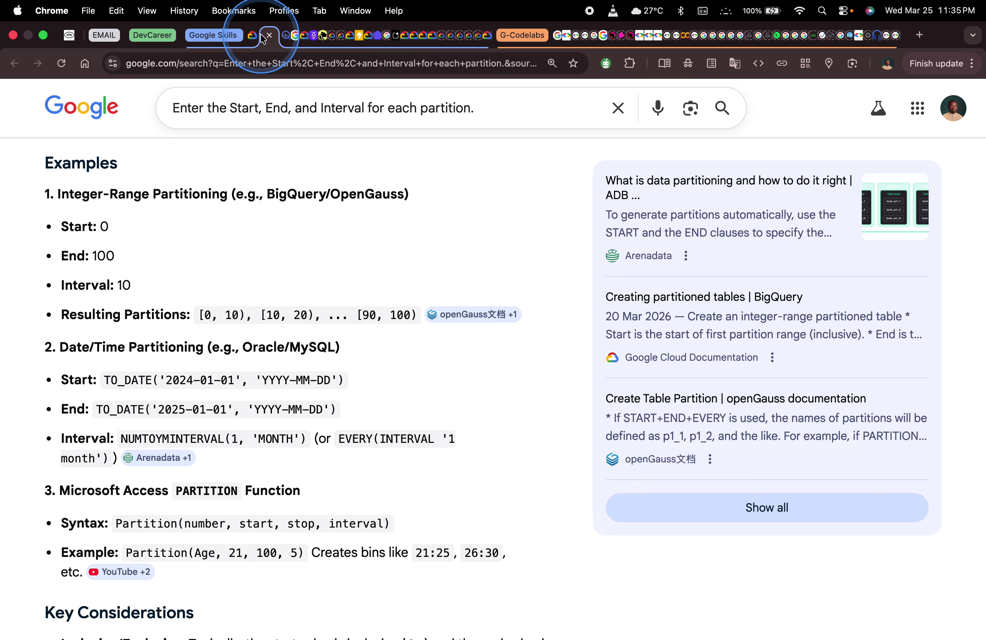
{"action": "left_click", "coordinate": [252, 36]}
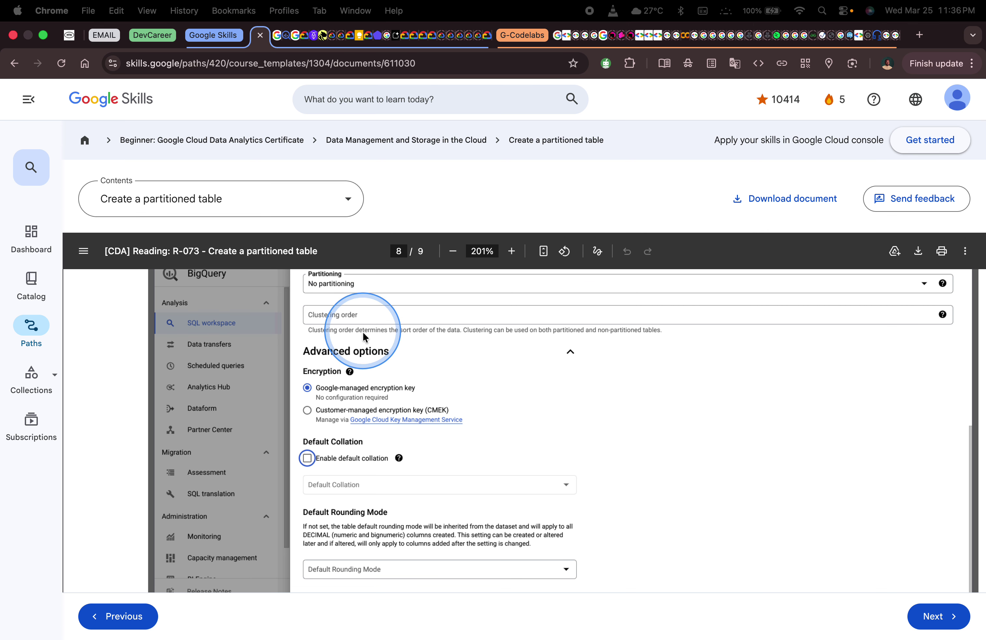
{"action": "scroll", "coordinate": [362, 331], "scroll_direction": "down", "scroll_amount": 15}
{"action": "scroll", "coordinate": [366, 341], "scroll_direction": "down", "scroll_amount": 3}
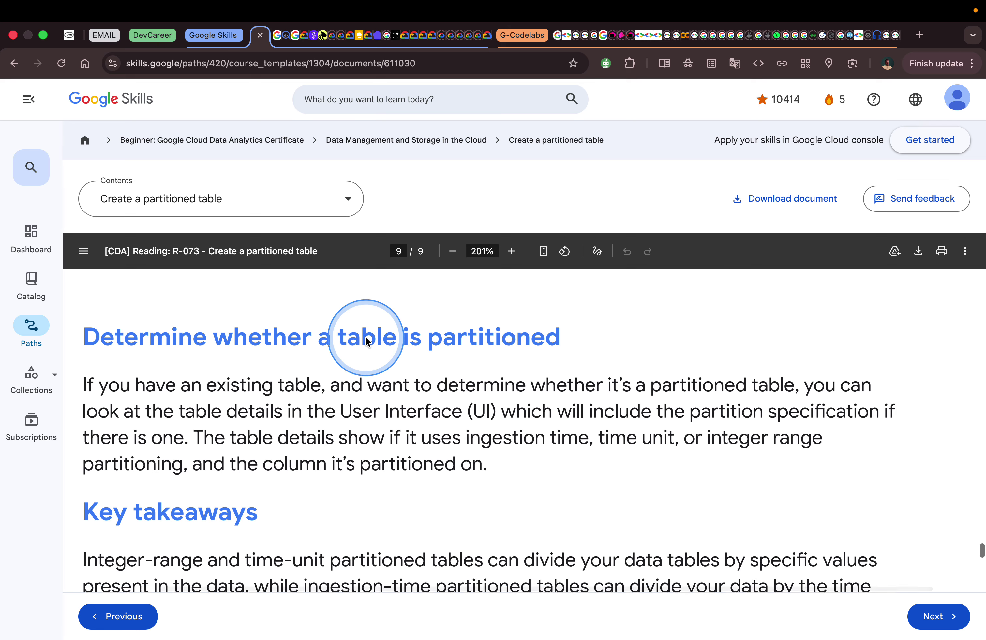
{"action": "scroll", "coordinate": [366, 341], "scroll_direction": "up", "scroll_amount": 1}
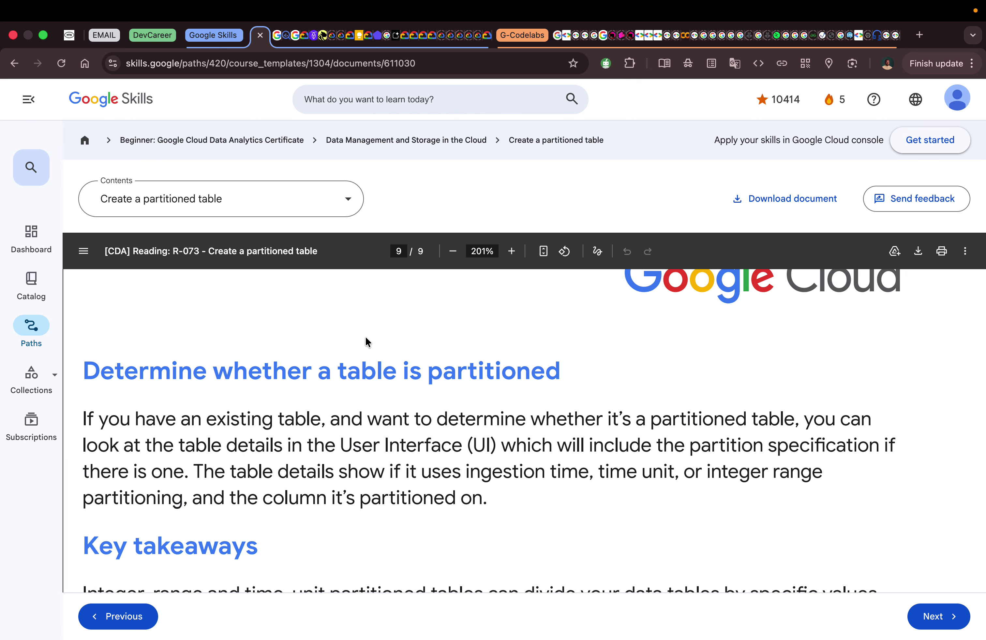
{"action": "scroll", "coordinate": [366, 339], "scroll_direction": "down", "scroll_amount": 2}
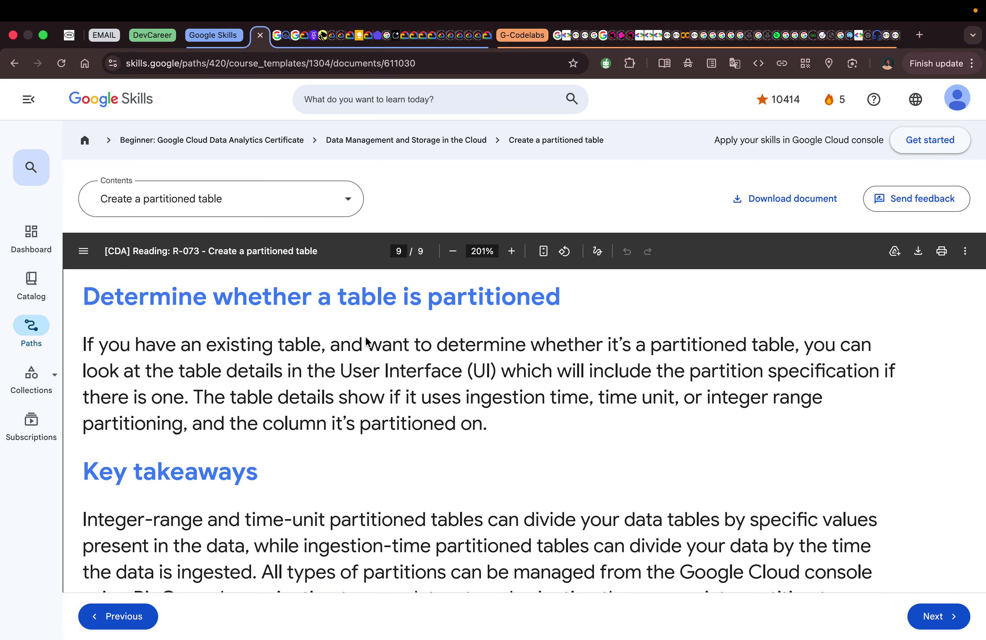
{"action": "scroll", "coordinate": [366, 341], "scroll_direction": "down", "scroll_amount": 1}
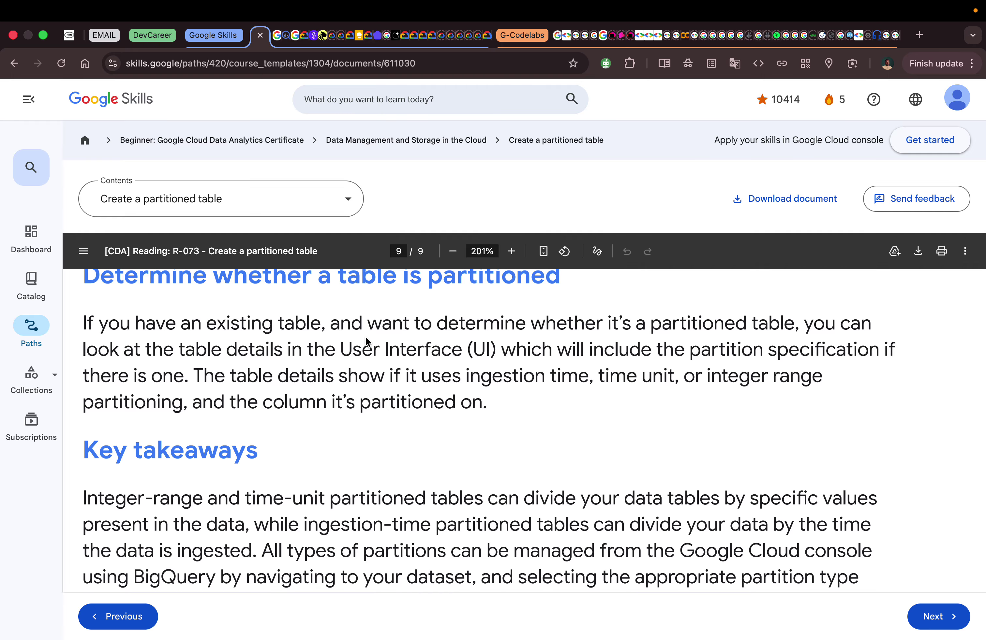
{"action": "scroll", "coordinate": [366, 341], "scroll_direction": "down", "scroll_amount": 1}
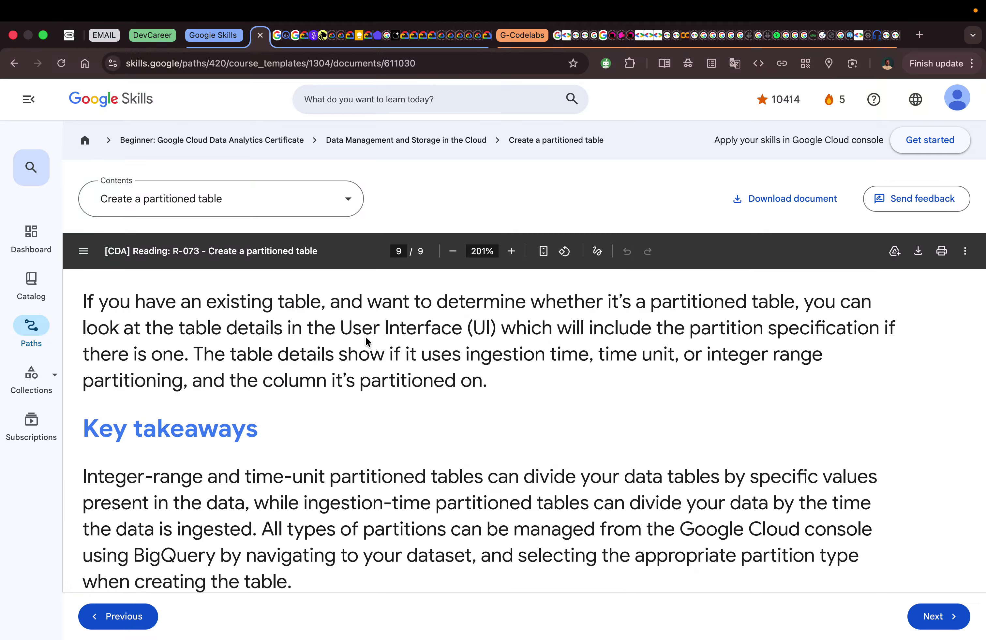
{"action": "scroll", "coordinate": [366, 341], "scroll_direction": "down", "scroll_amount": 5}
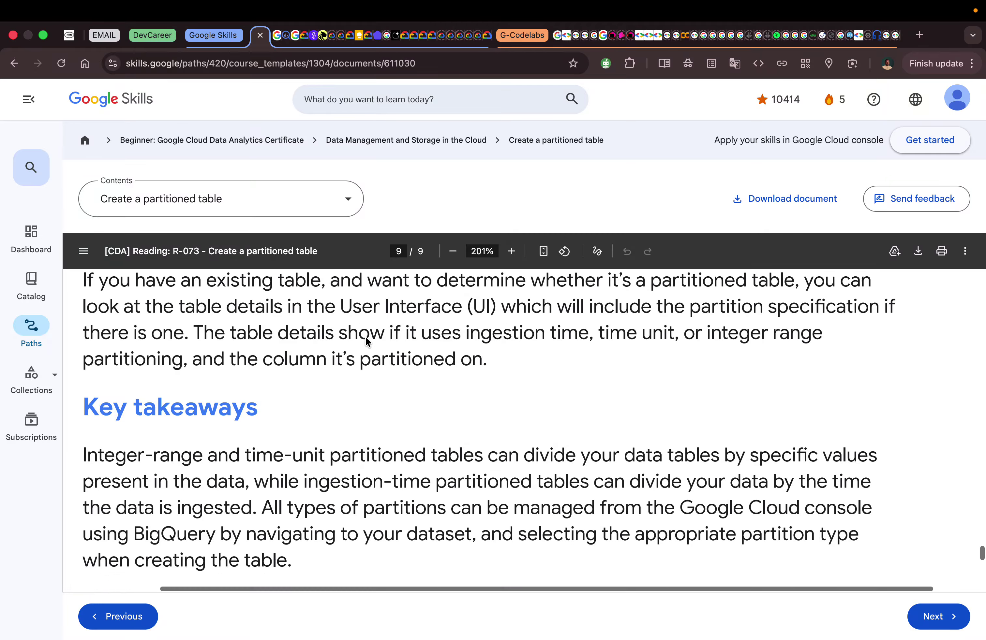
Switch back to BigQuery, open my_test_table01 from the my_new_project dataset, and close Cloud Assist to widen the table view
{"action": "left_click", "coordinate": [286, 36]}
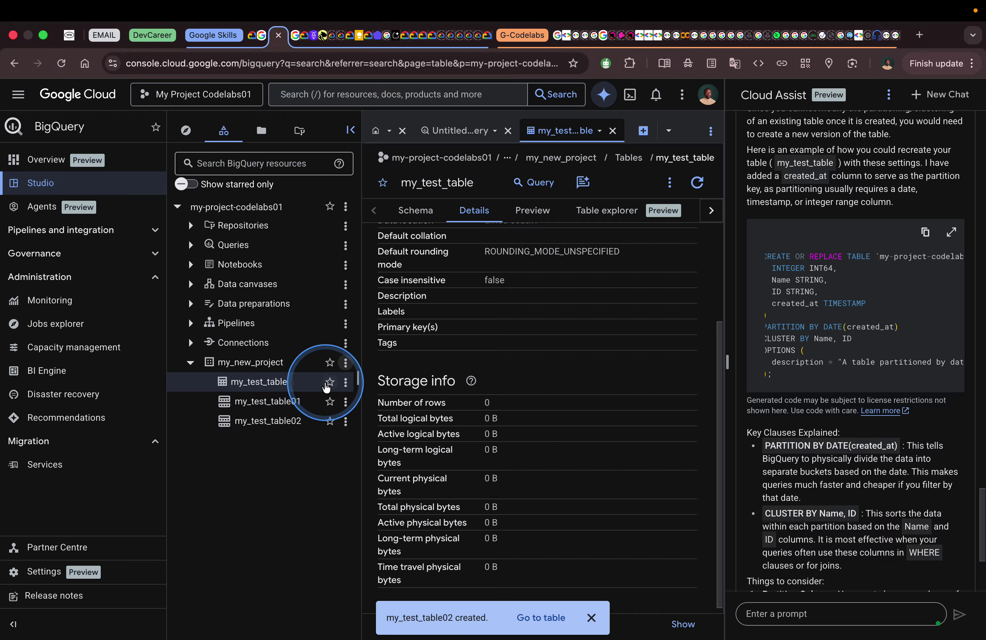
{"action": "scroll", "coordinate": [520, 403], "scroll_direction": "up", "scroll_amount": 5}
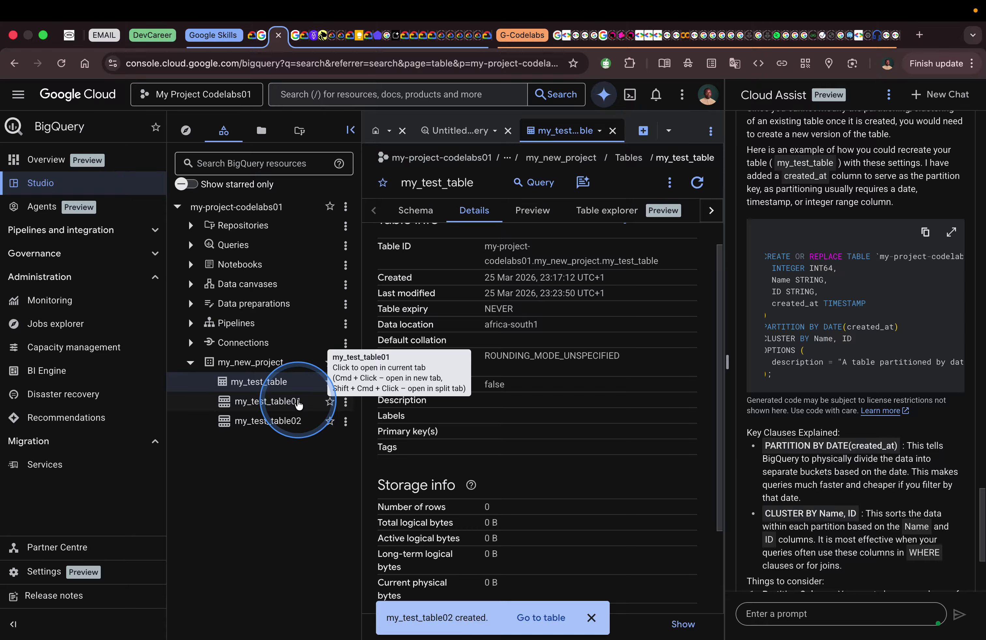
{"action": "left_click", "coordinate": [303, 400]}
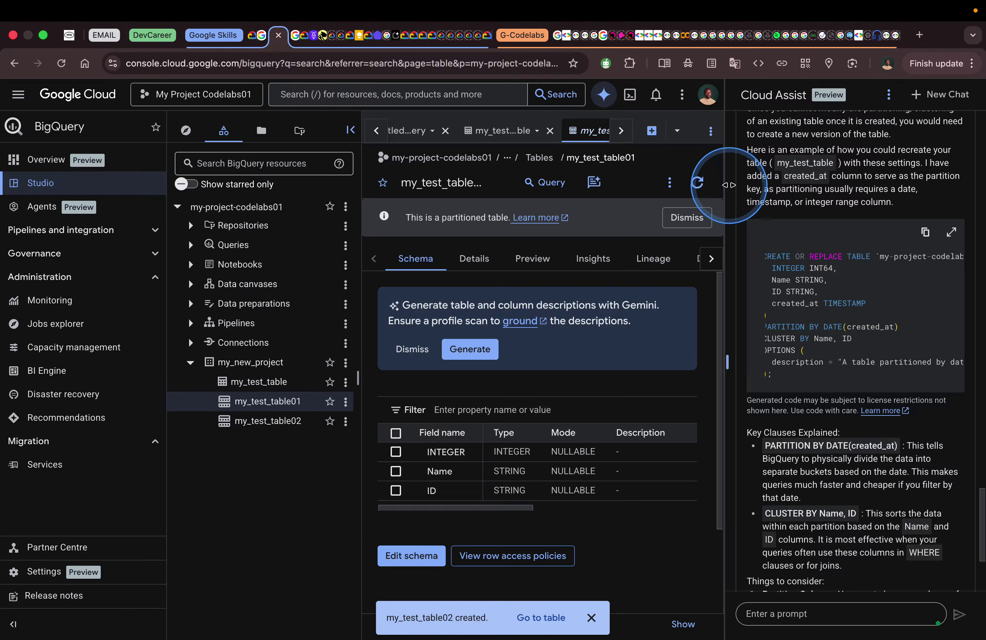
{"action": "left_click_drag", "start_coordinate": [727, 188], "coordinate": [744, 188]}
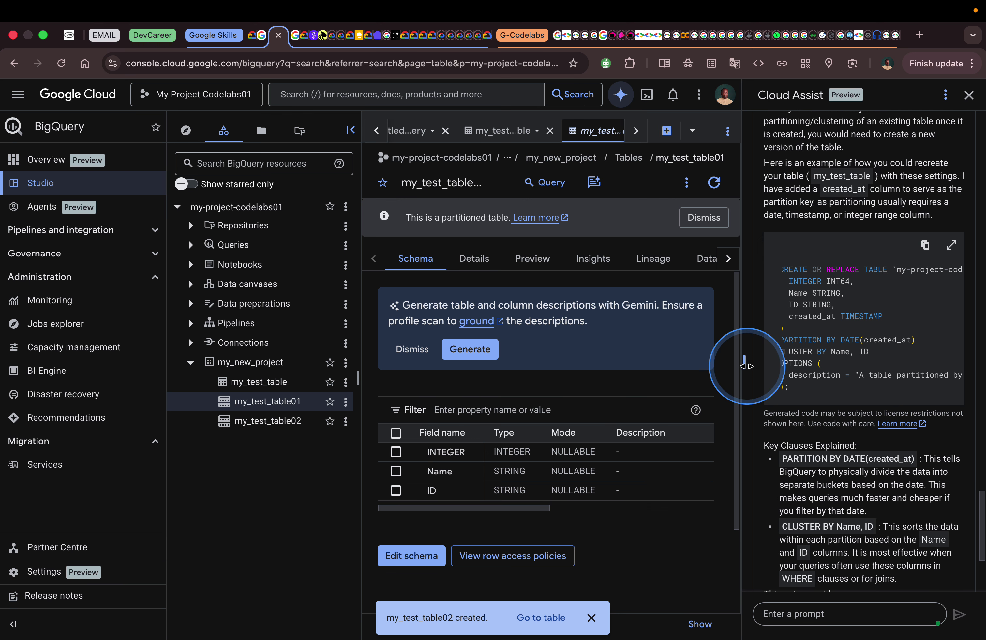
{"action": "left_click_drag", "start_coordinate": [747, 366], "coordinate": [966, 91]}
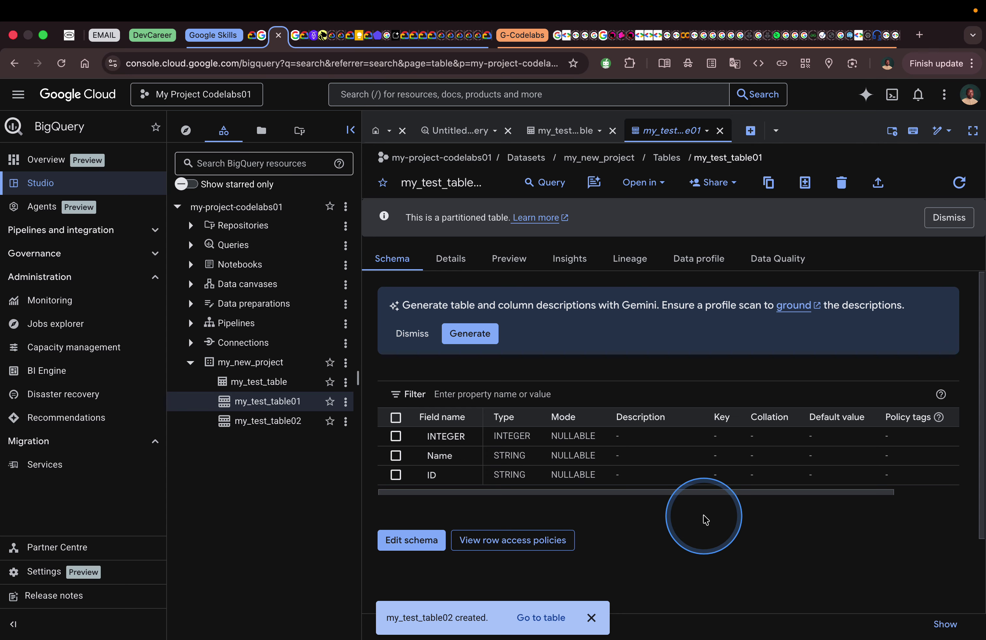
Examine the partition specification in the table details of my_test_table01 and my_test_table02
{"action": "left_click", "coordinate": [459, 270]}
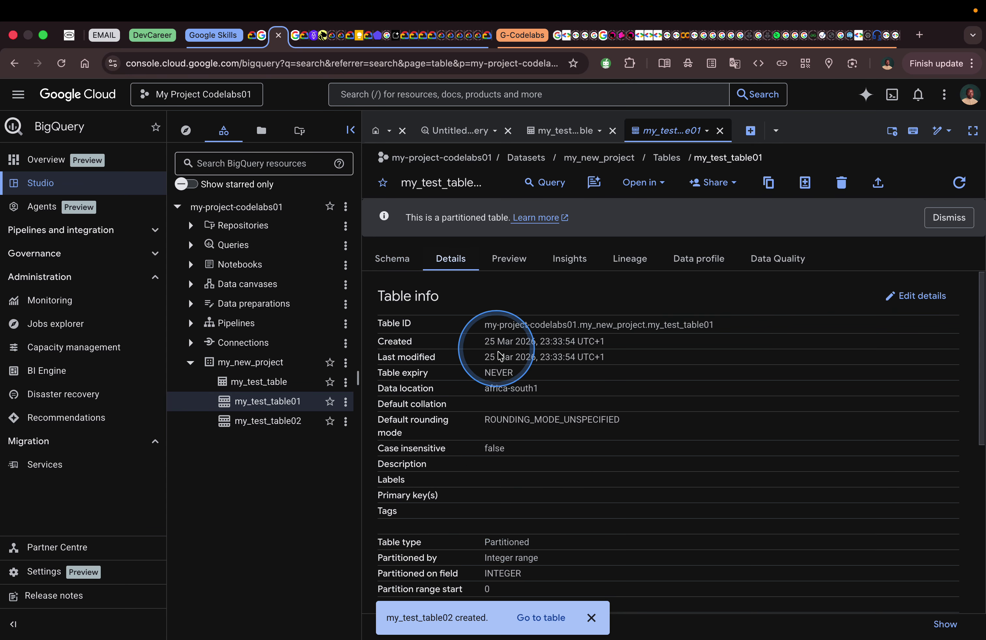
{"action": "scroll", "coordinate": [474, 376], "scroll_direction": "down", "scroll_amount": 3}
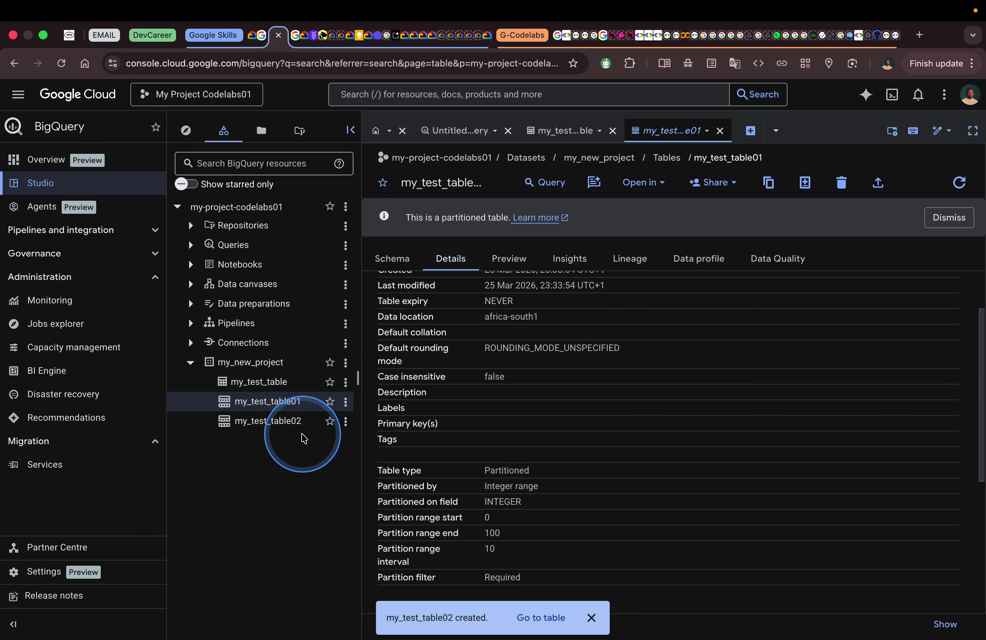
{"action": "left_click", "coordinate": [291, 422]}
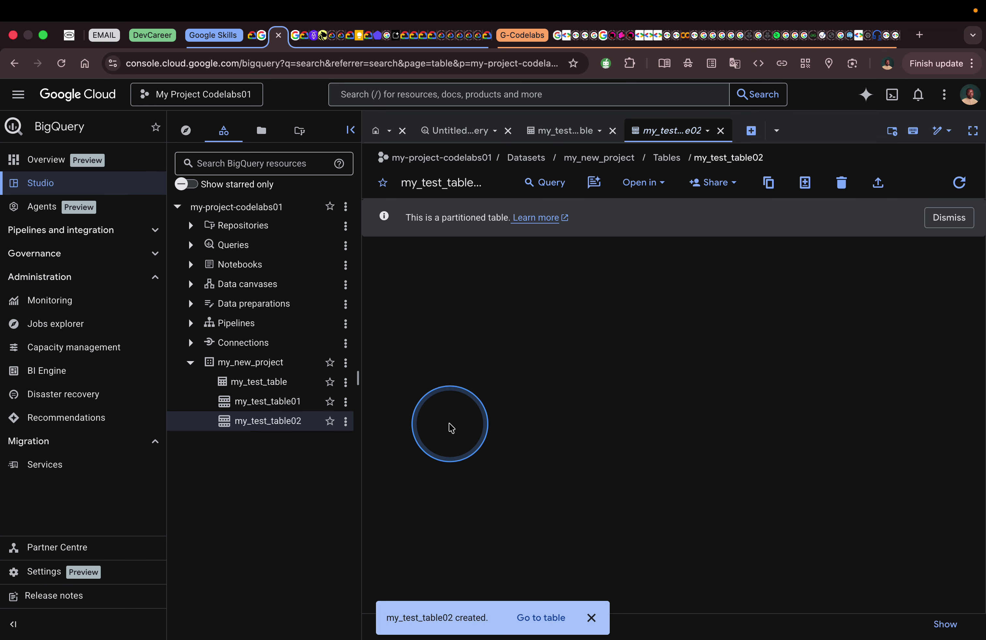
{"action": "left_click", "coordinate": [451, 258]}
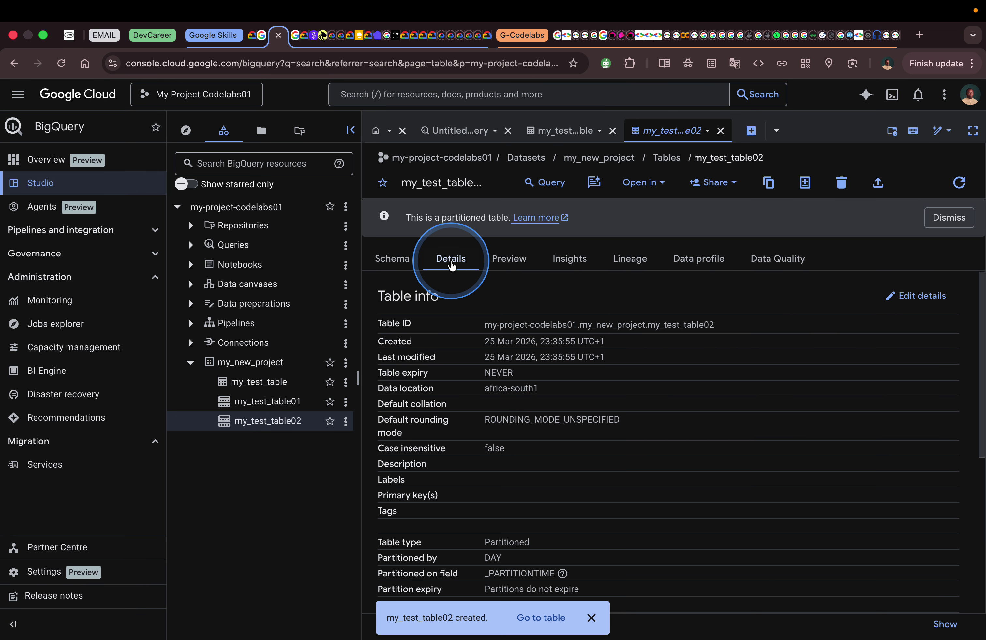
Review the partition and storage information of my_test_table02, and open my_test_table01 to view its schema
{"action": "scroll", "coordinate": [471, 478], "scroll_direction": "down", "scroll_amount": 7}
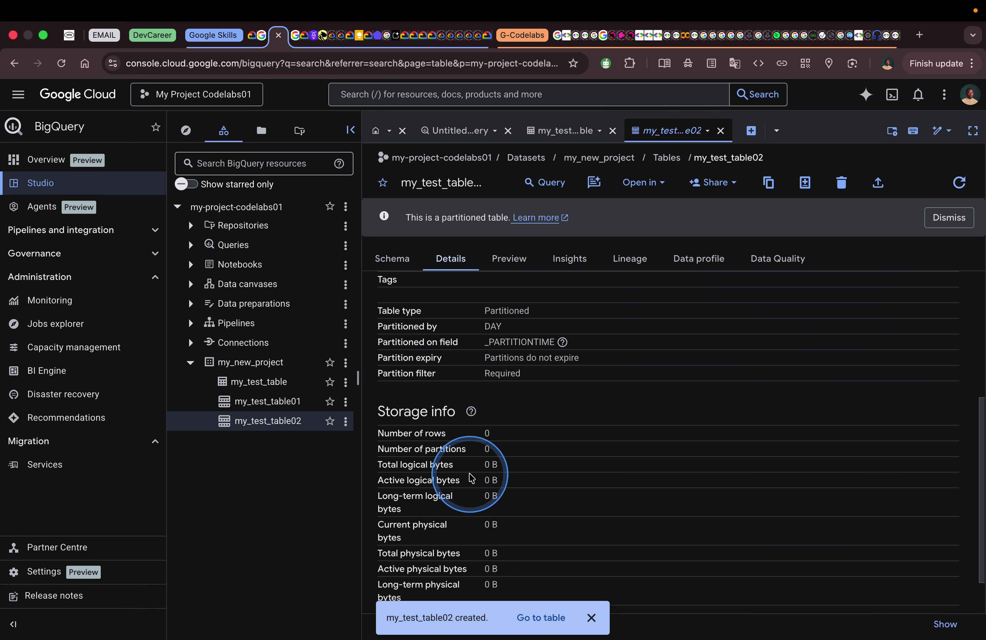
{"action": "scroll", "coordinate": [474, 456], "scroll_direction": "up", "scroll_amount": 2}
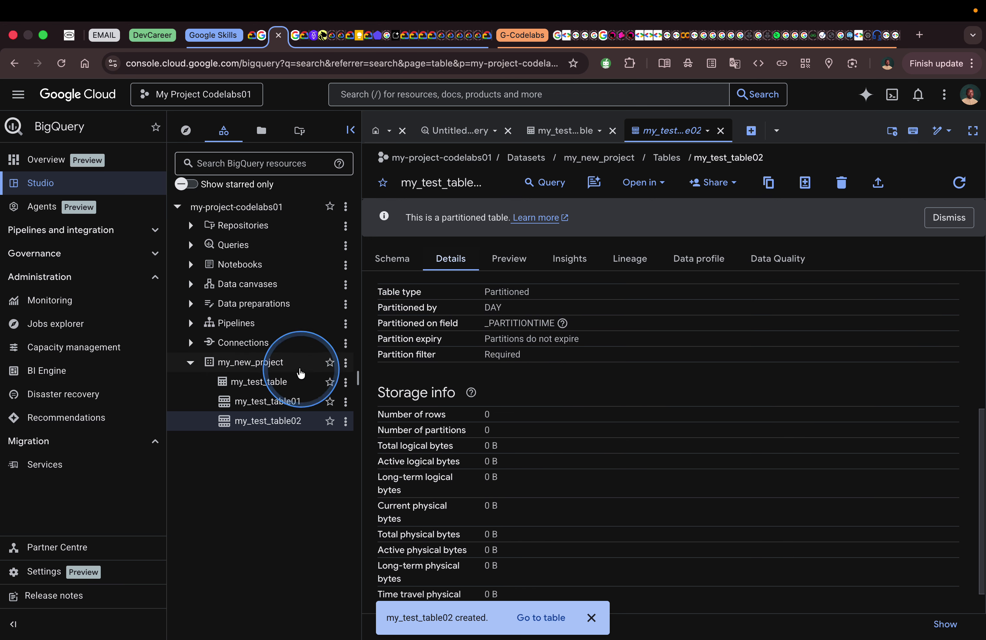
{"action": "left_click", "coordinate": [315, 397]}
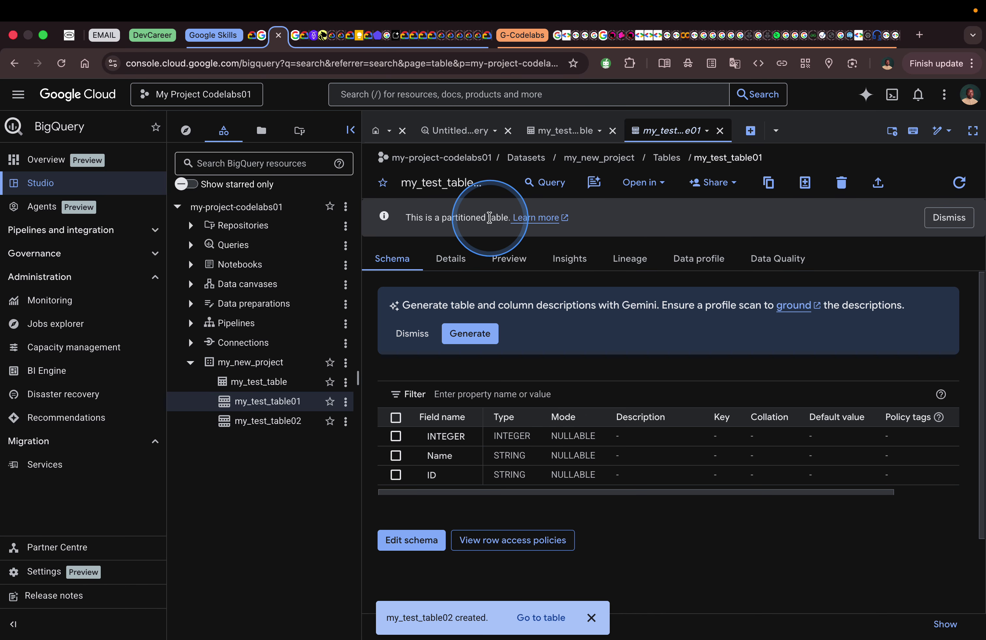
Reopen my_test_table02 and check the partition type, field, expiry and filter in its table details
{"action": "left_click", "coordinate": [291, 421]}
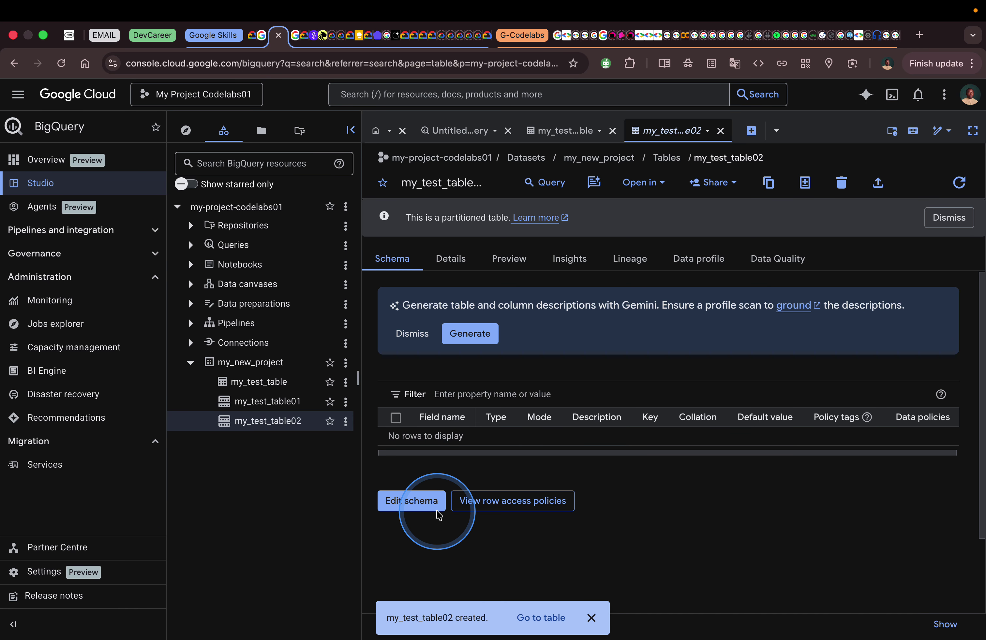
{"action": "left_click", "coordinate": [451, 260]}
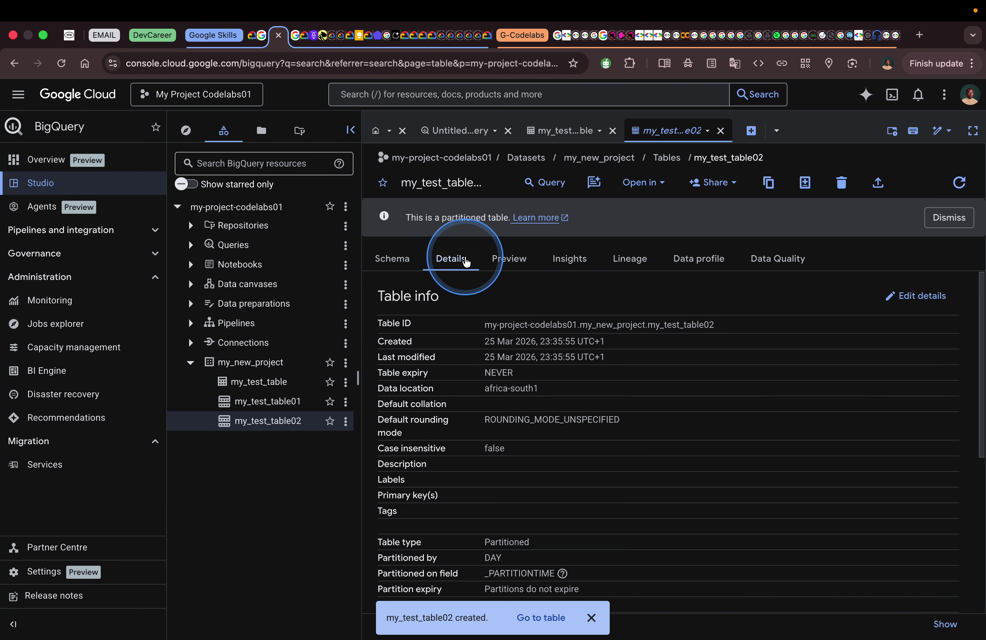
{"action": "scroll", "coordinate": [544, 437], "scroll_direction": "down", "scroll_amount": 2}
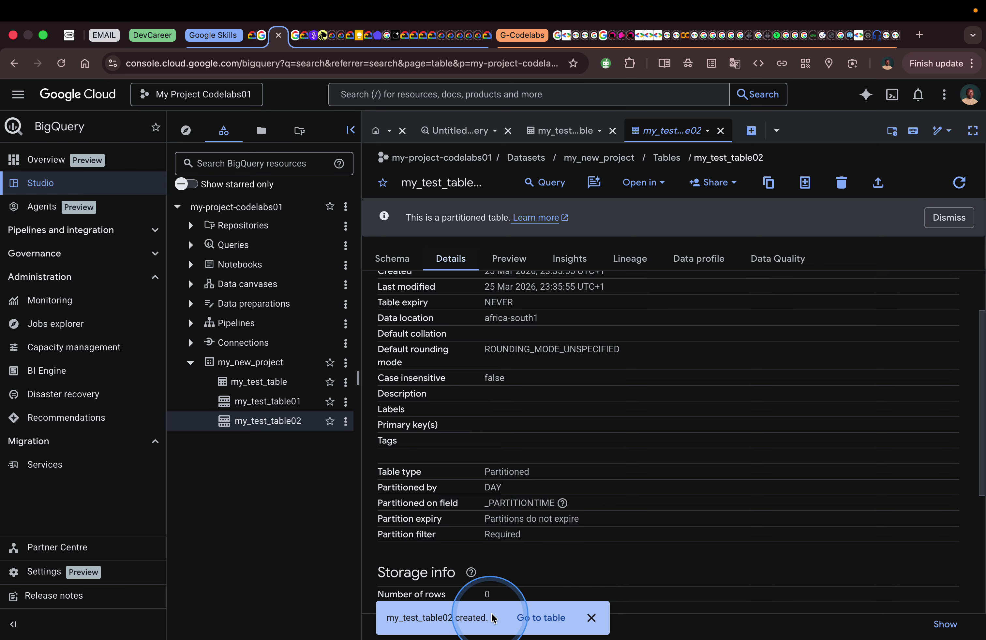
{"action": "left_click", "coordinate": [539, 624]}
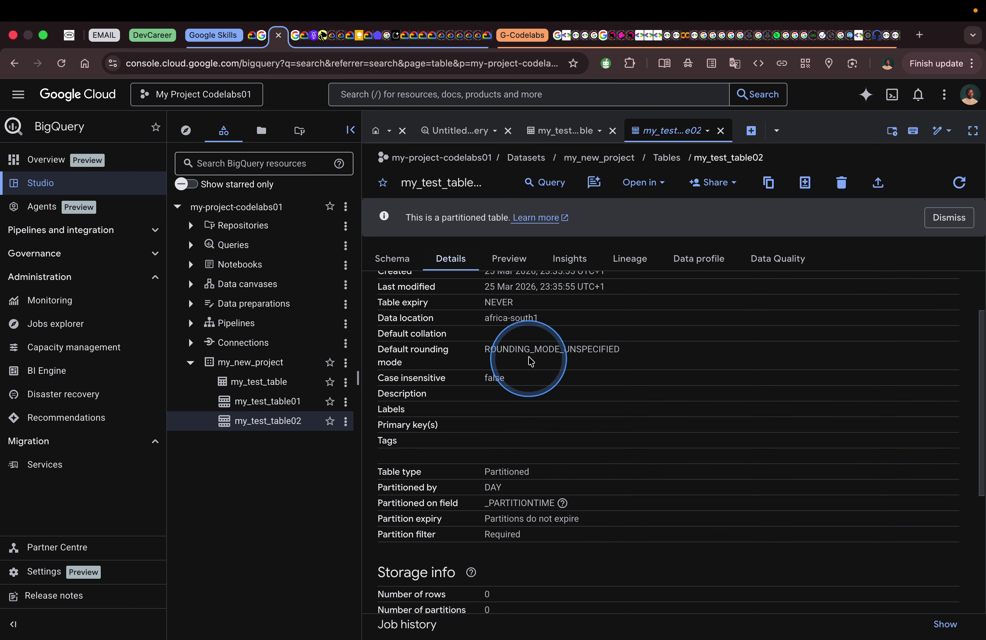
{"action": "scroll", "coordinate": [508, 456], "scroll_direction": "down", "scroll_amount": 3}
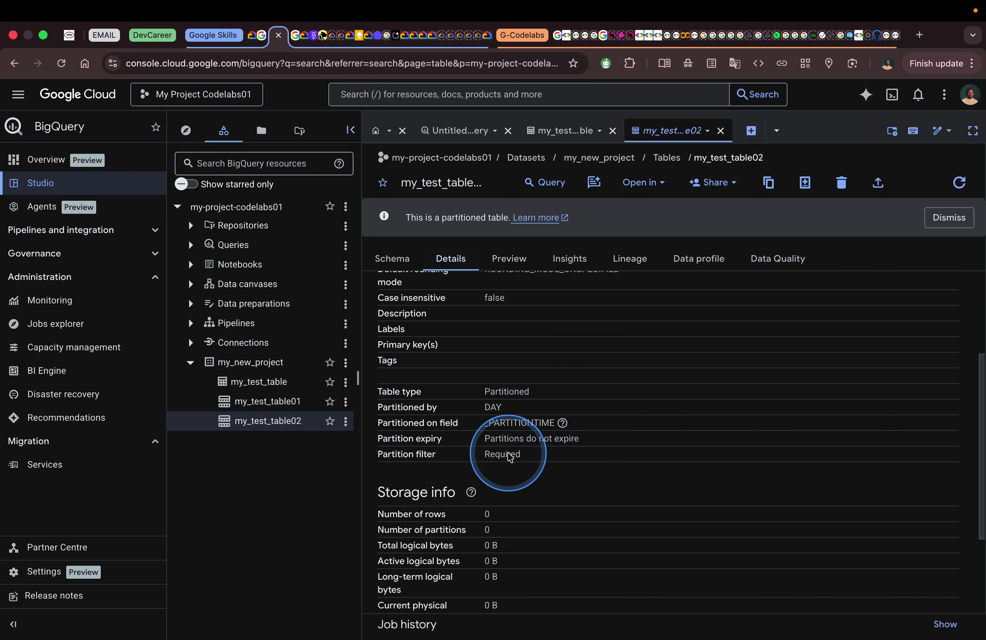
{"action": "scroll", "coordinate": [510, 456], "scroll_direction": "up", "scroll_amount": 5}
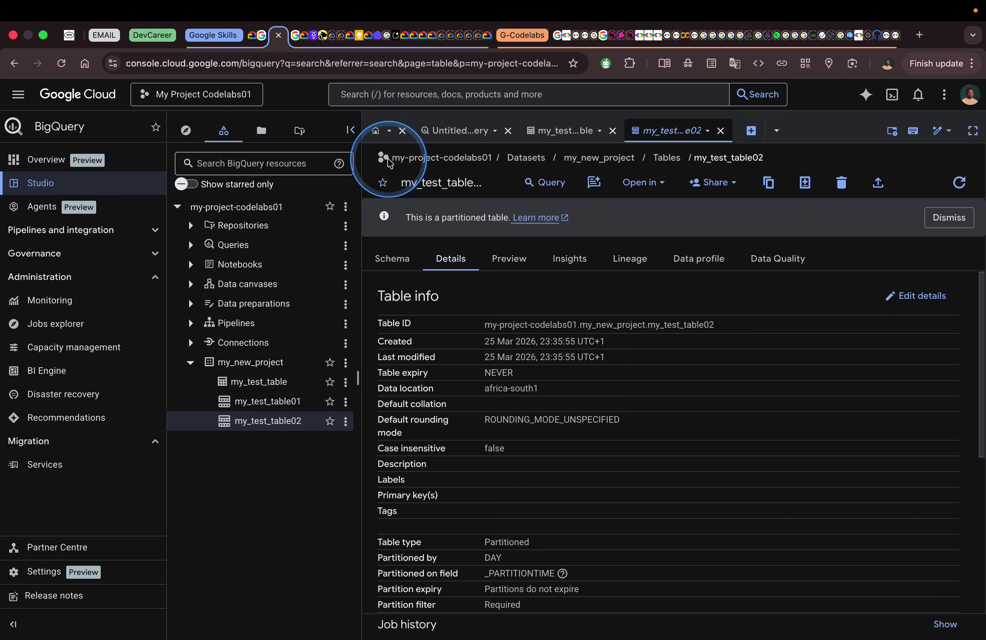
Switch to the Google Skills reading and review the key takeaways and the resources for more information
{"action": "left_click", "coordinate": [252, 37]}
{"action": "scroll", "coordinate": [480, 413], "scroll_direction": "up", "scroll_amount": 5}
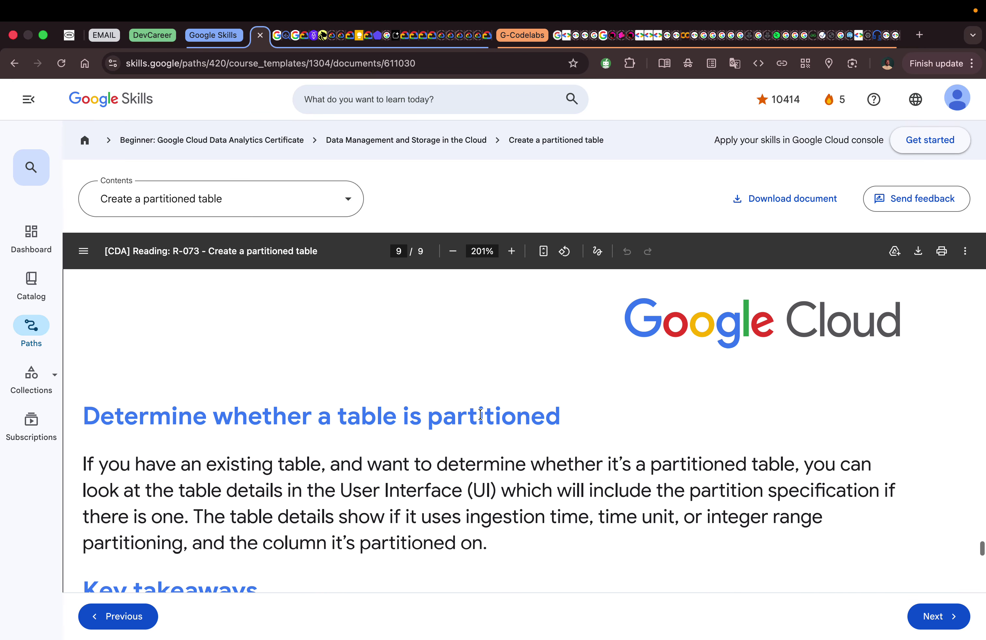
{"action": "scroll", "coordinate": [480, 414], "scroll_direction": "down", "scroll_amount": 3}
{"action": "scroll", "coordinate": [480, 414], "scroll_direction": "down", "scroll_amount": 5}
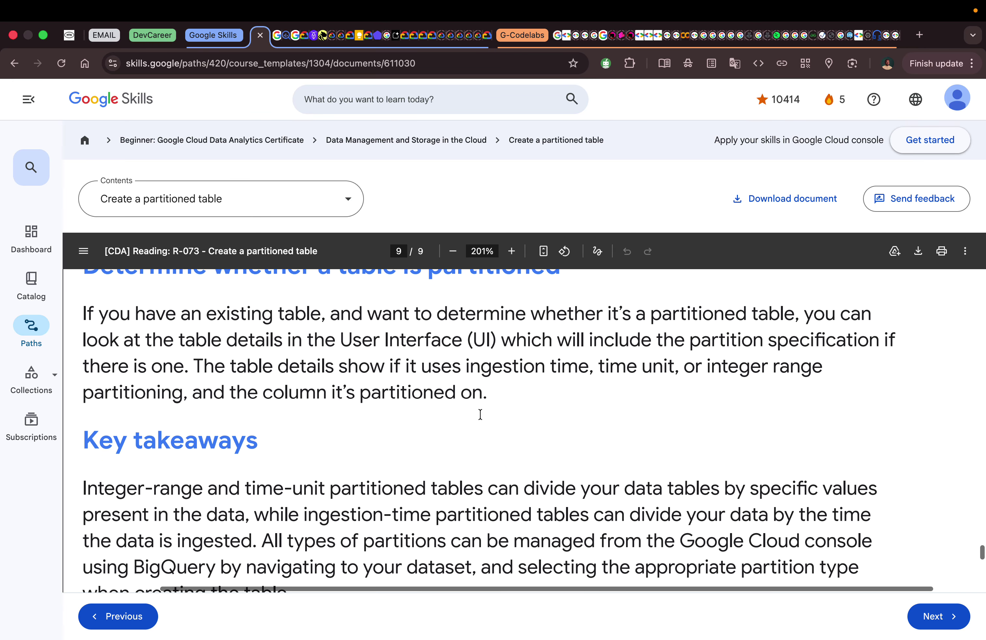
{"action": "scroll", "coordinate": [480, 414], "scroll_direction": "down", "scroll_amount": 1}
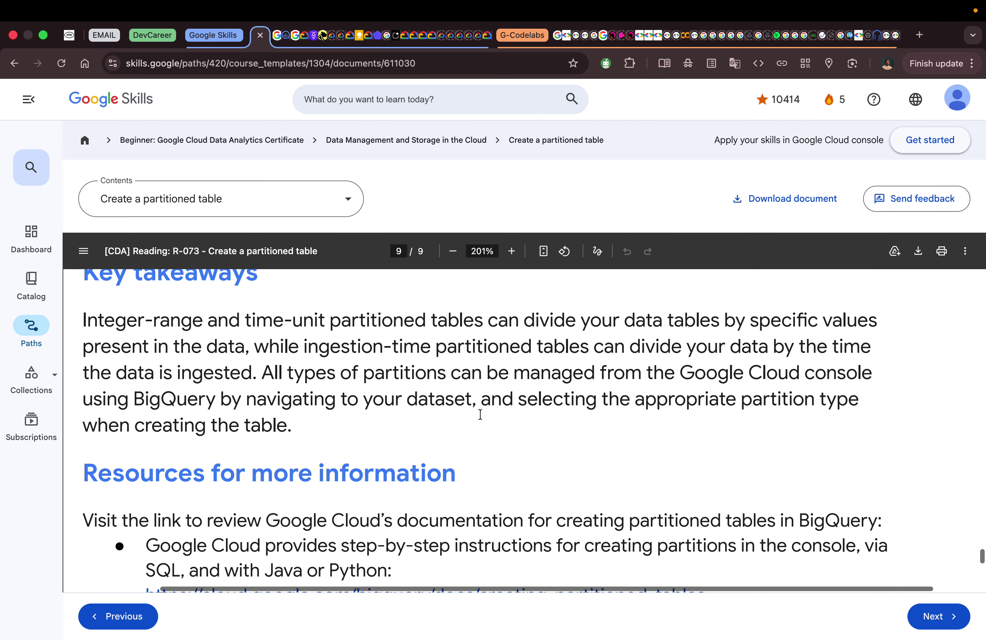
{"action": "left_click", "coordinate": [271, 344]}
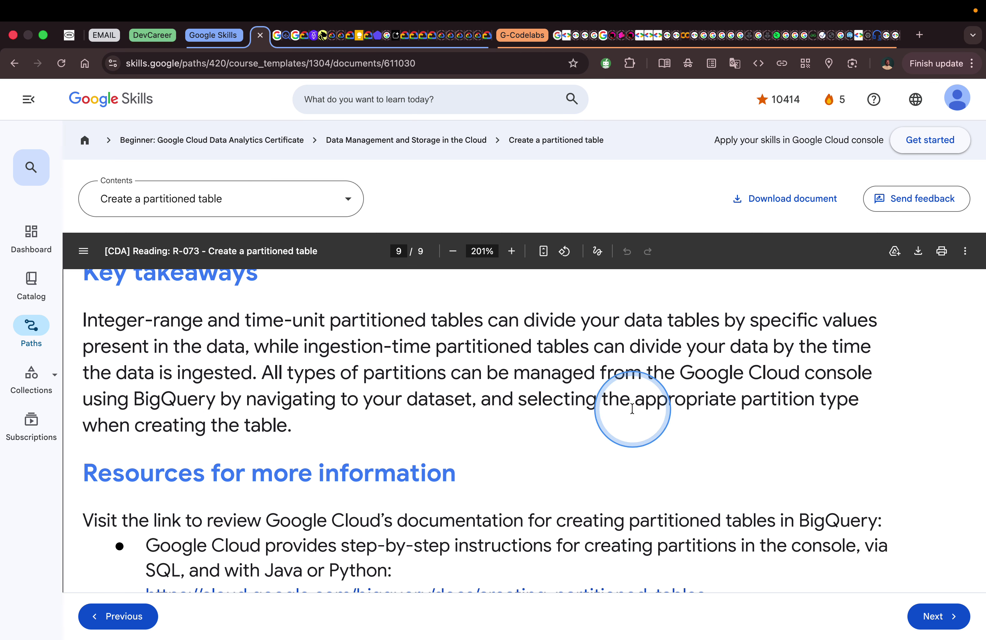
{"action": "scroll", "coordinate": [361, 415], "scroll_direction": "down", "scroll_amount": 3}
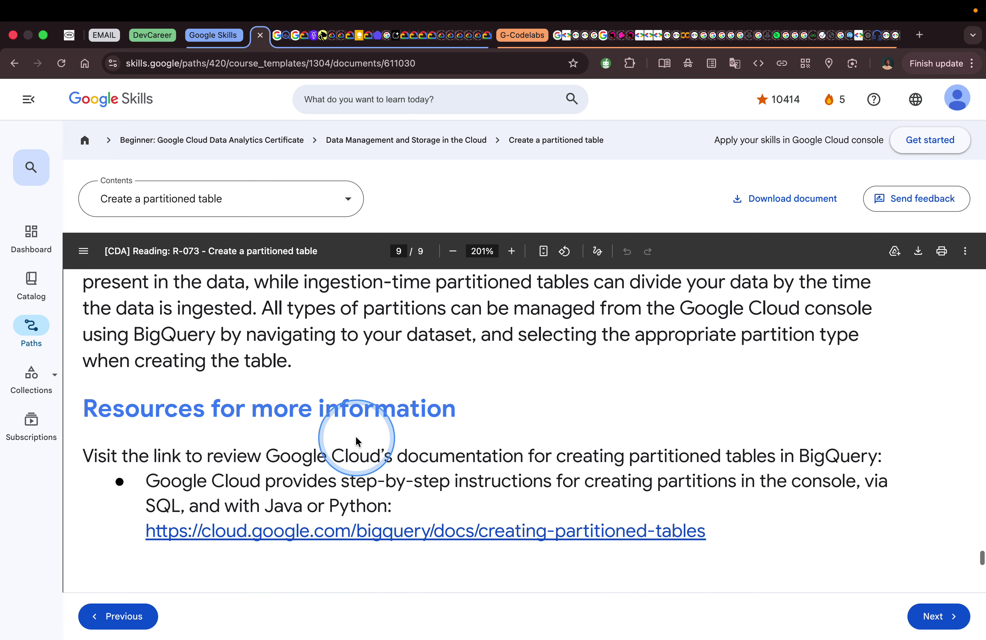